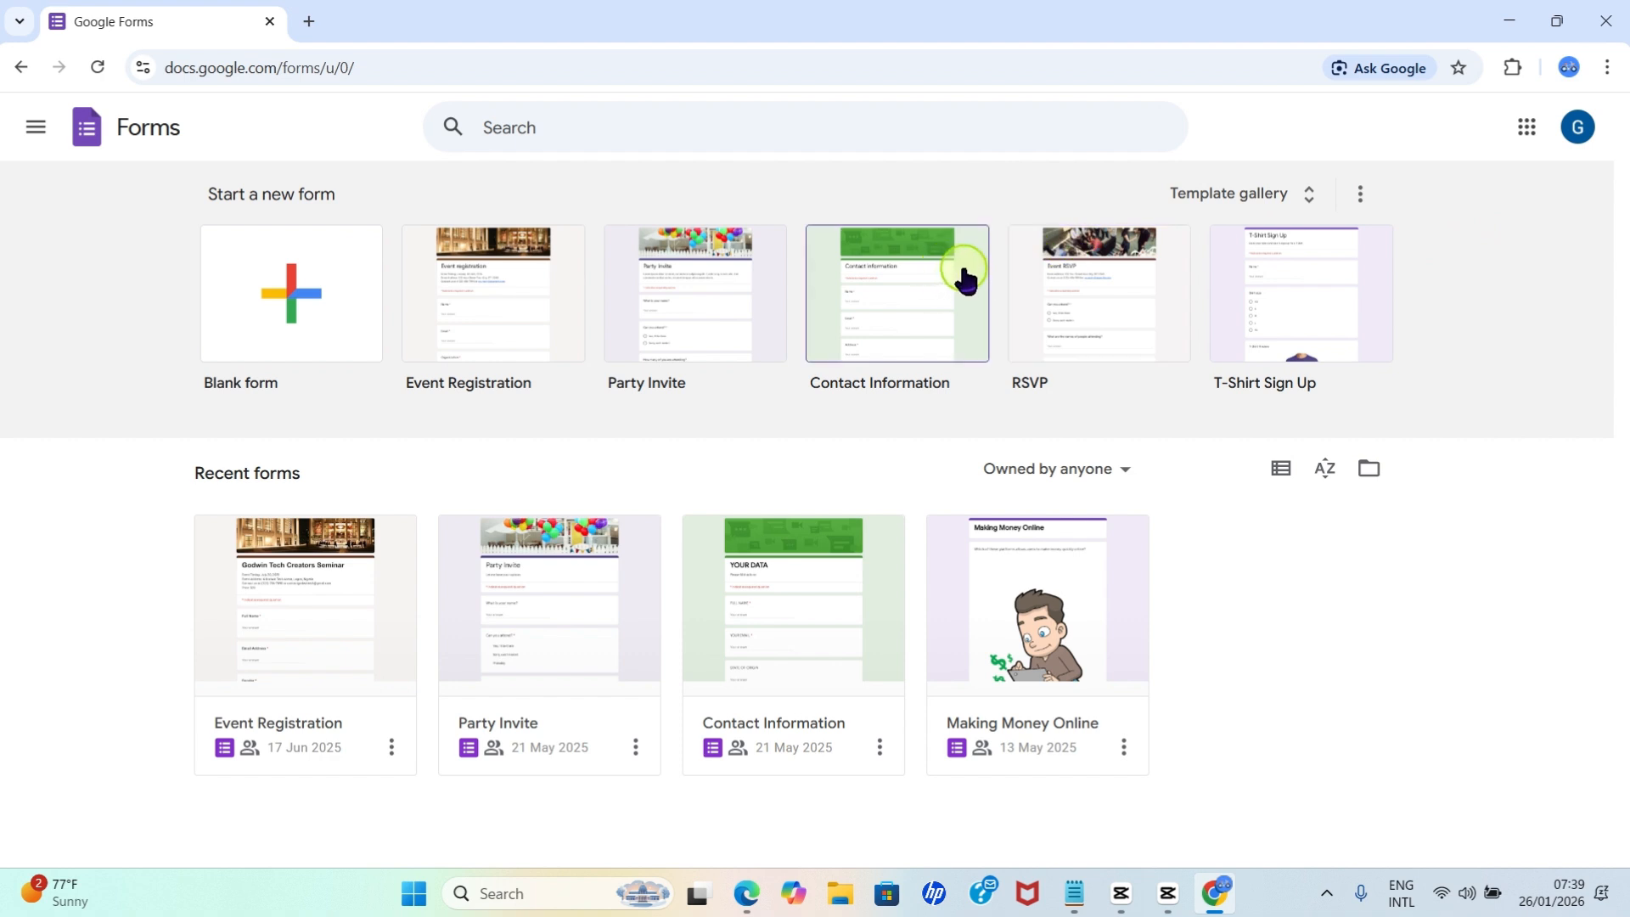
Browse the full template gallery and create a new form from the Assessment template in the Education section.
left_click(1209, 197)
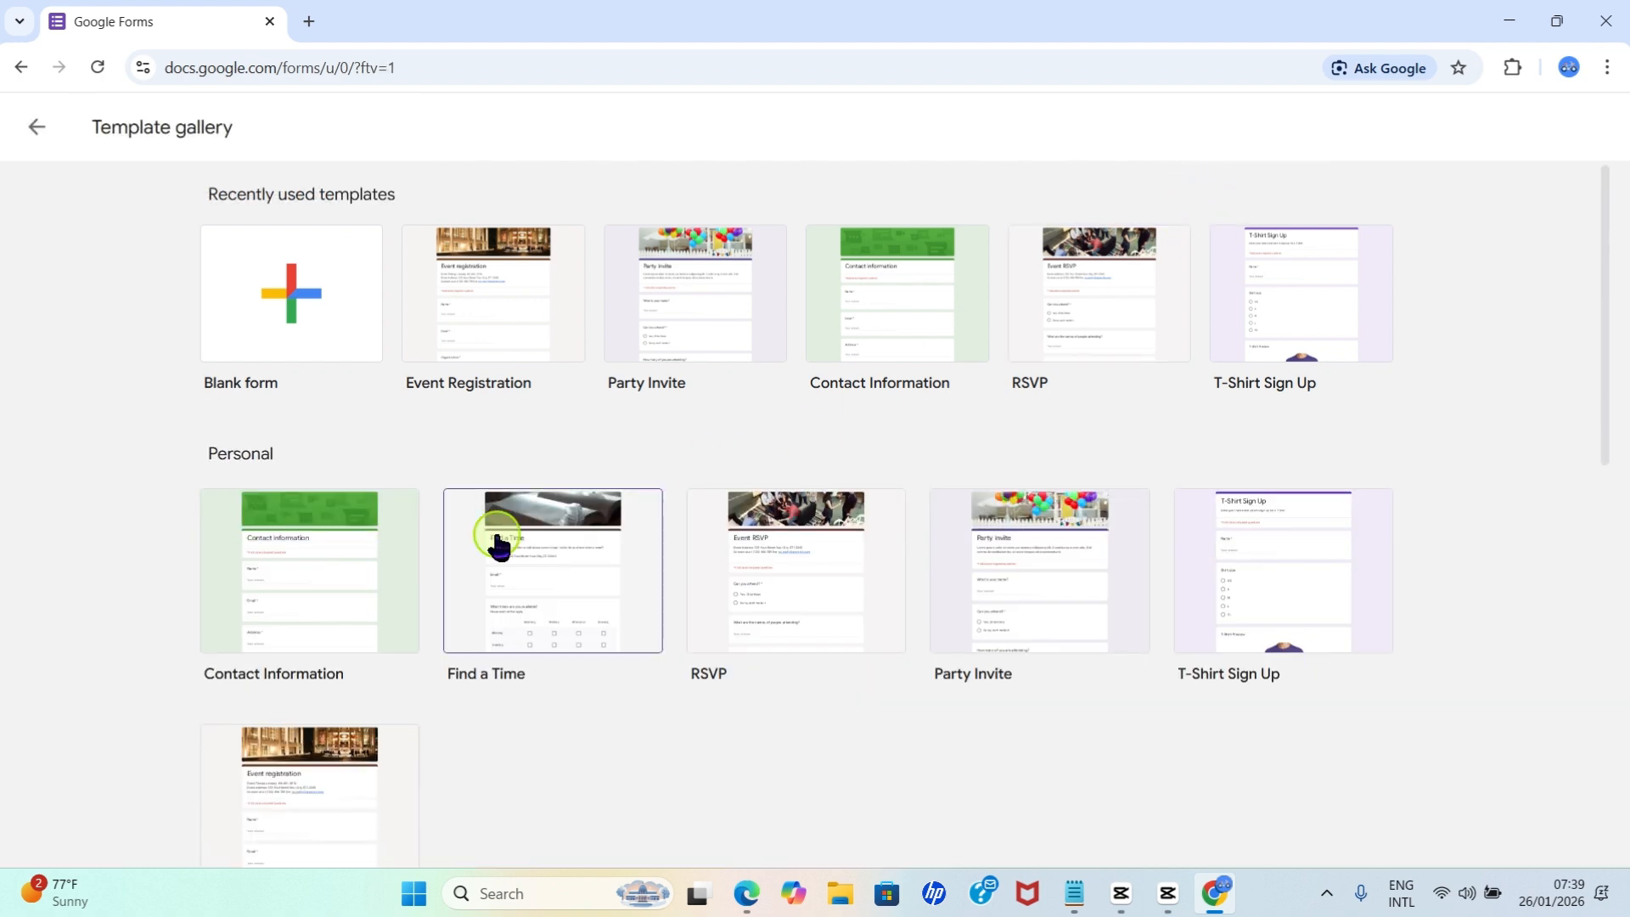
scroll(712, 789, "down", 5)
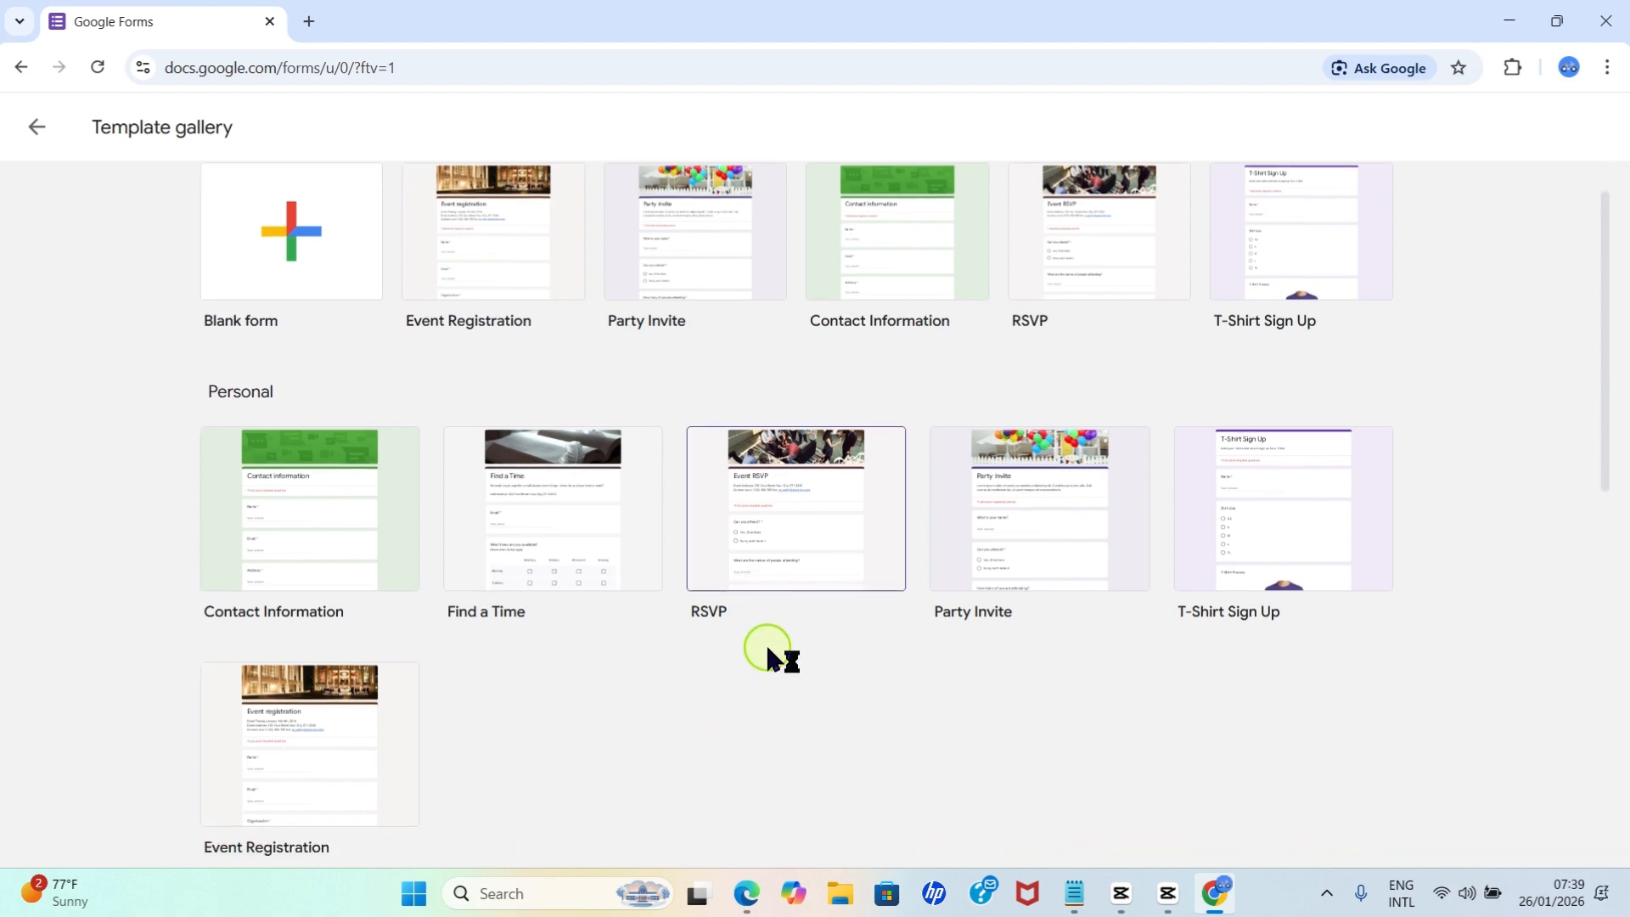
scroll(764, 640, "up", 3)
scroll(764, 641, "down", 3)
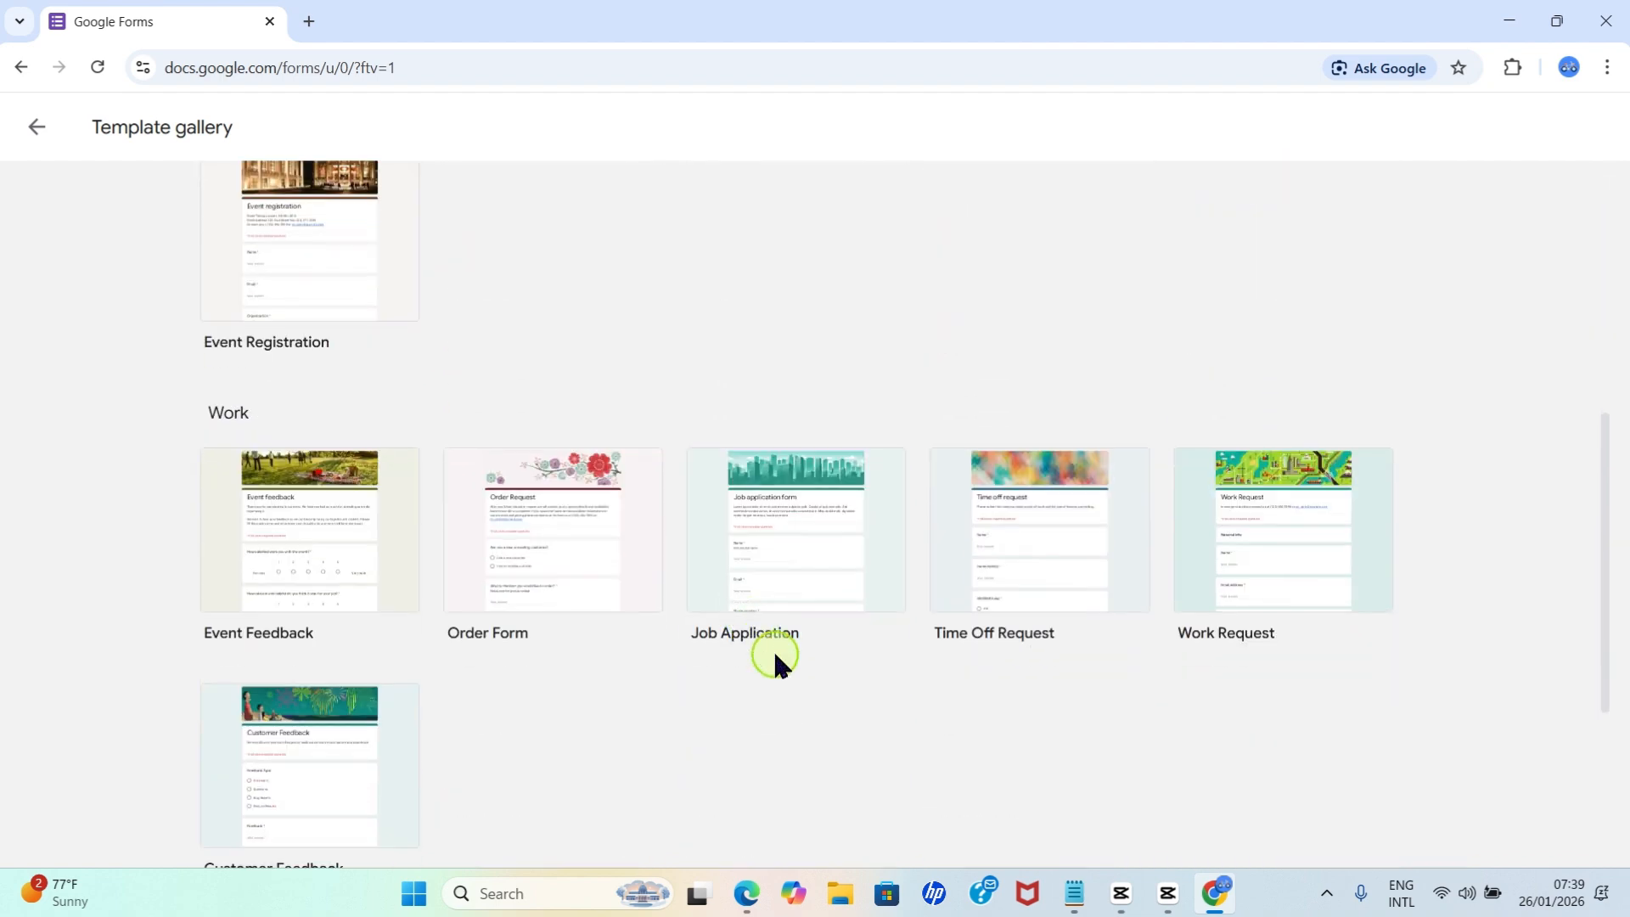
scroll(947, 768, "down", 4)
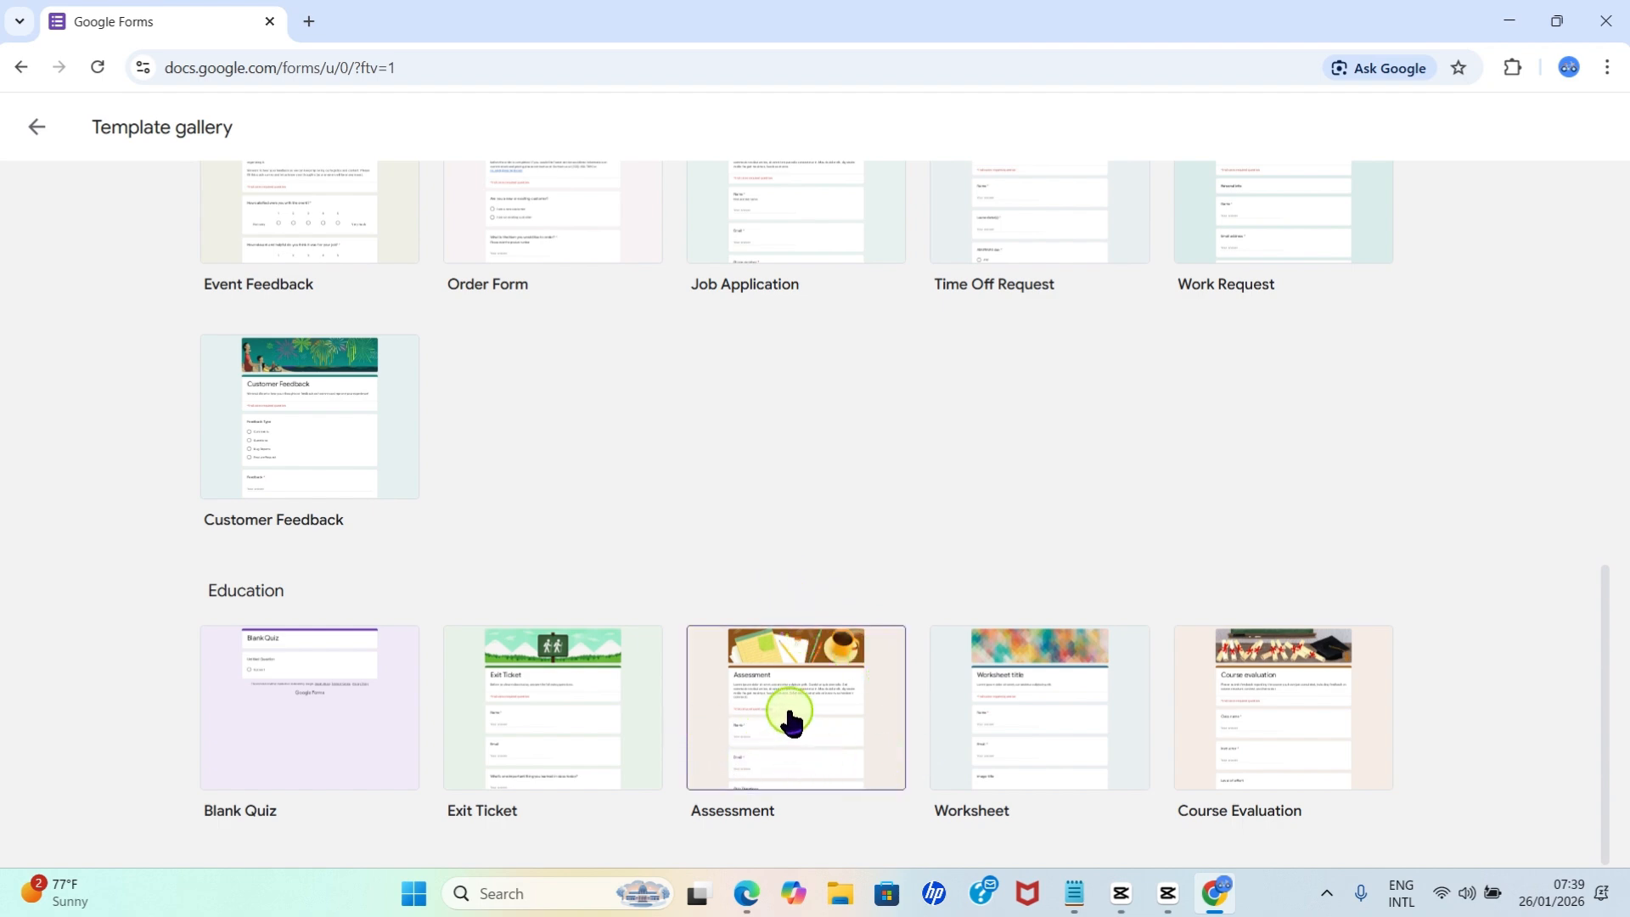
scroll(785, 717, "up", 10)
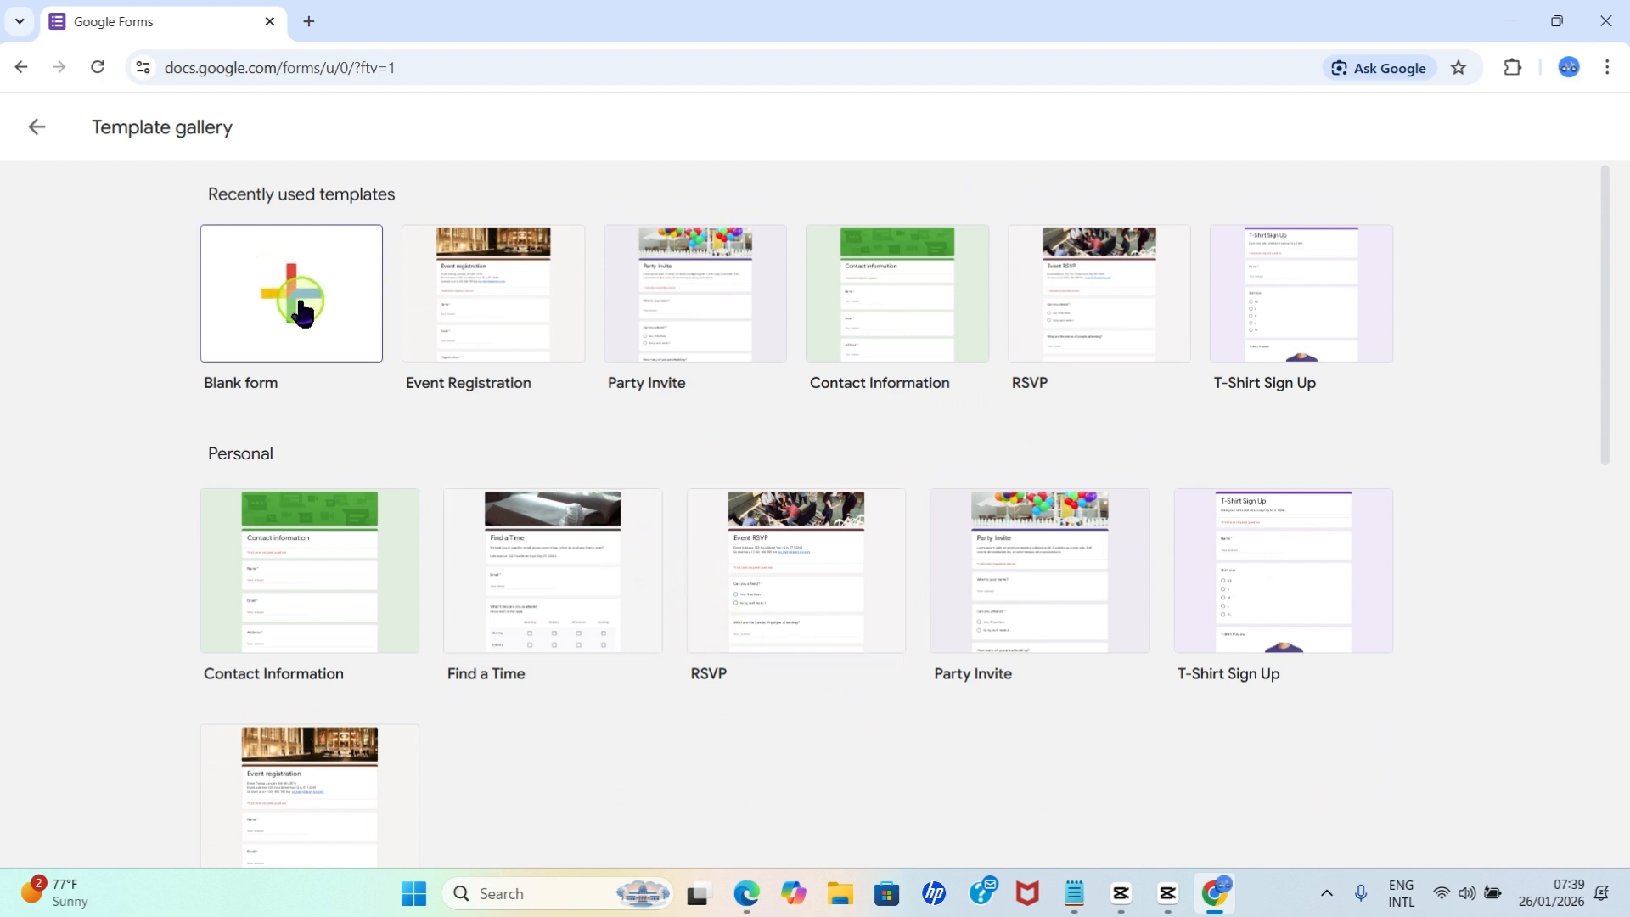
scroll(521, 585, "down", 7)
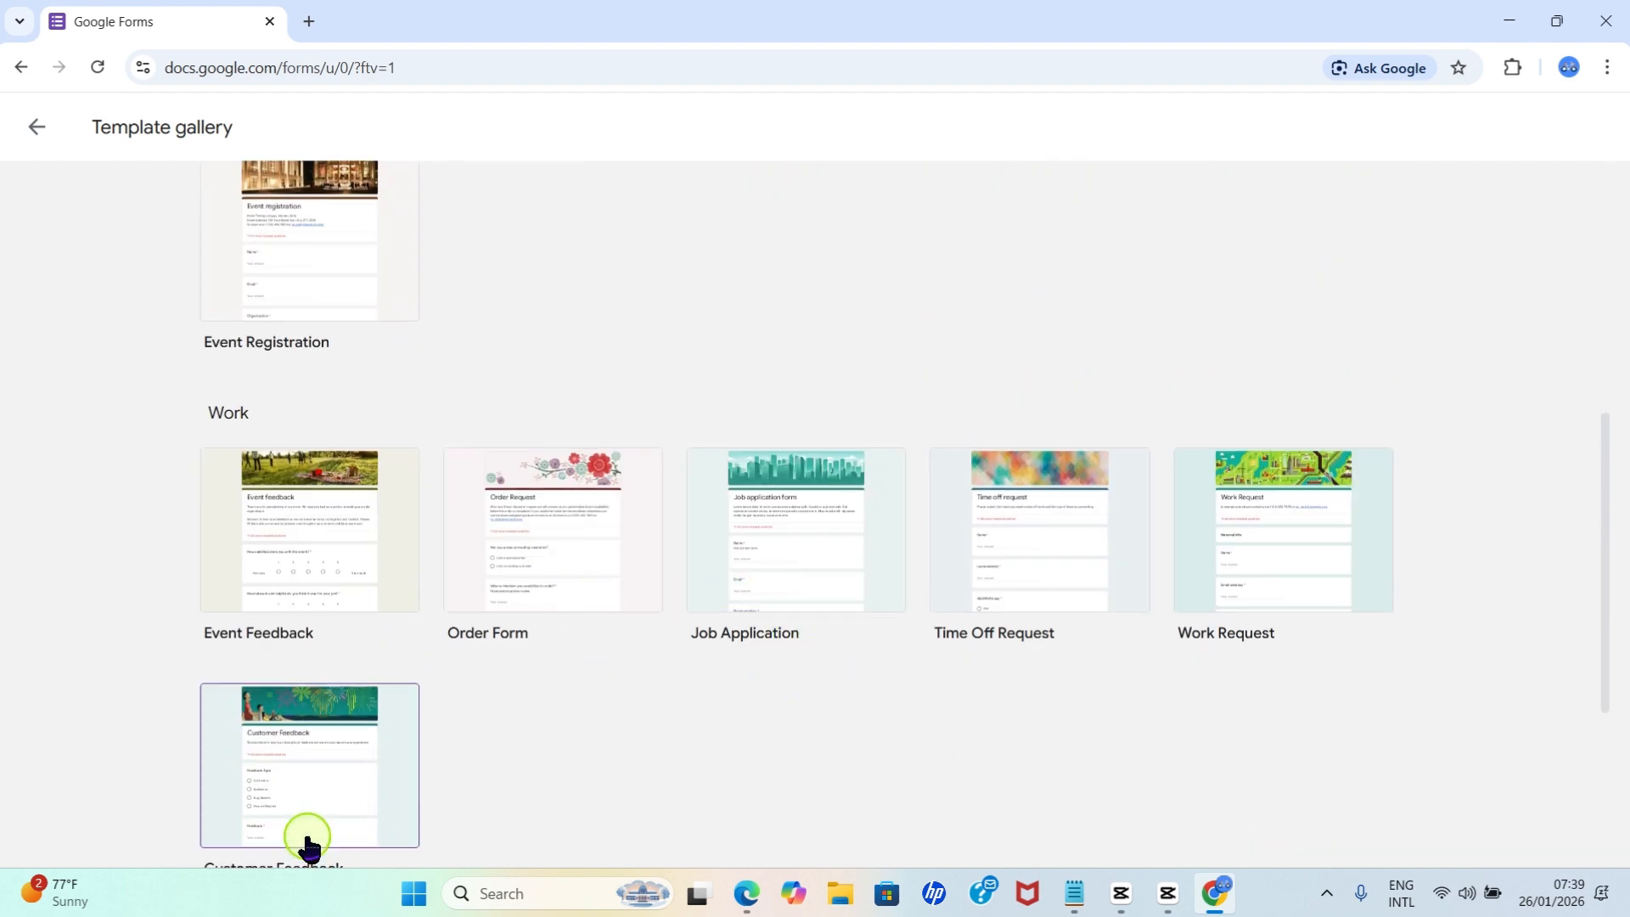
scroll(418, 720, "down", 4)
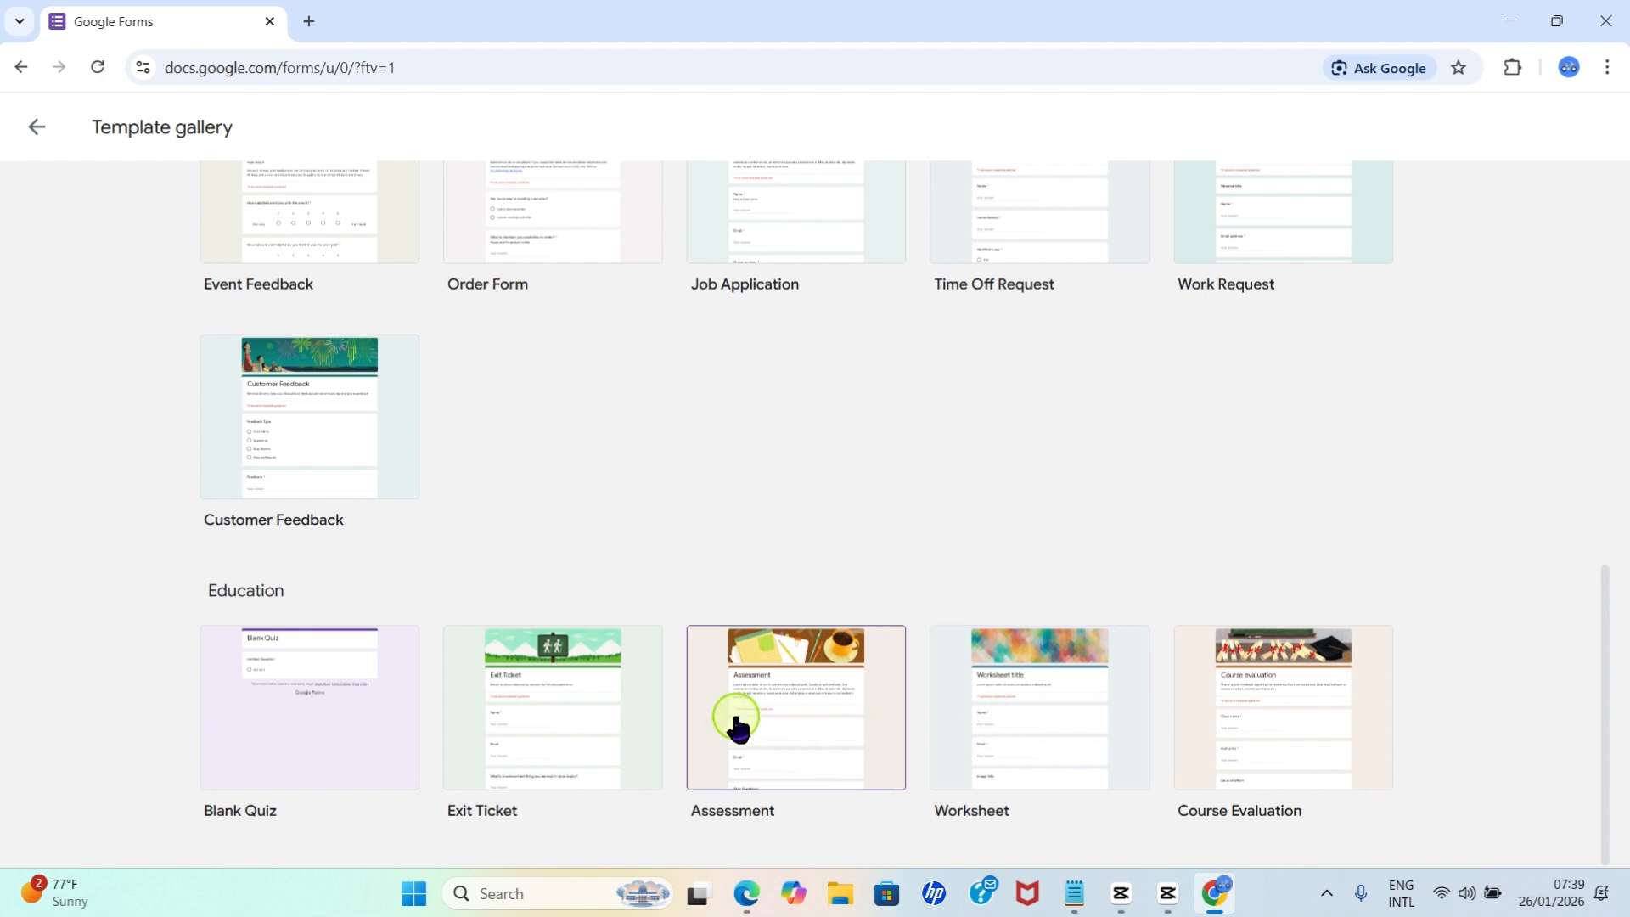
left_click(787, 716)
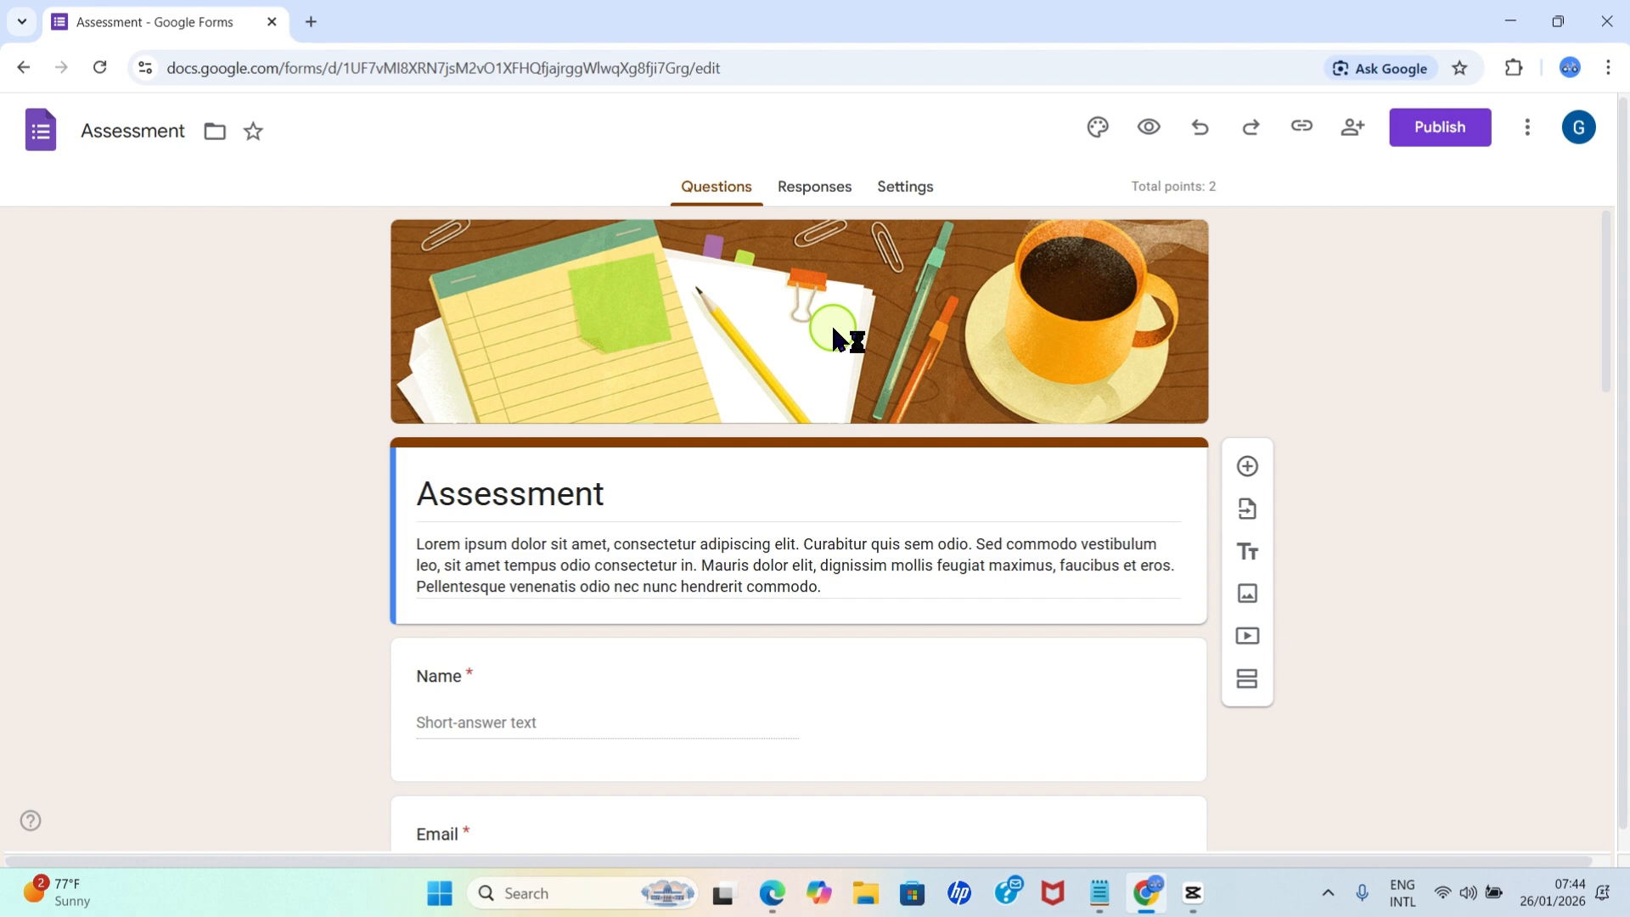
Turn the form's quiz setting off and on again, and switch mark release to manual review and back to immediately after each submission.
left_click(906, 192)
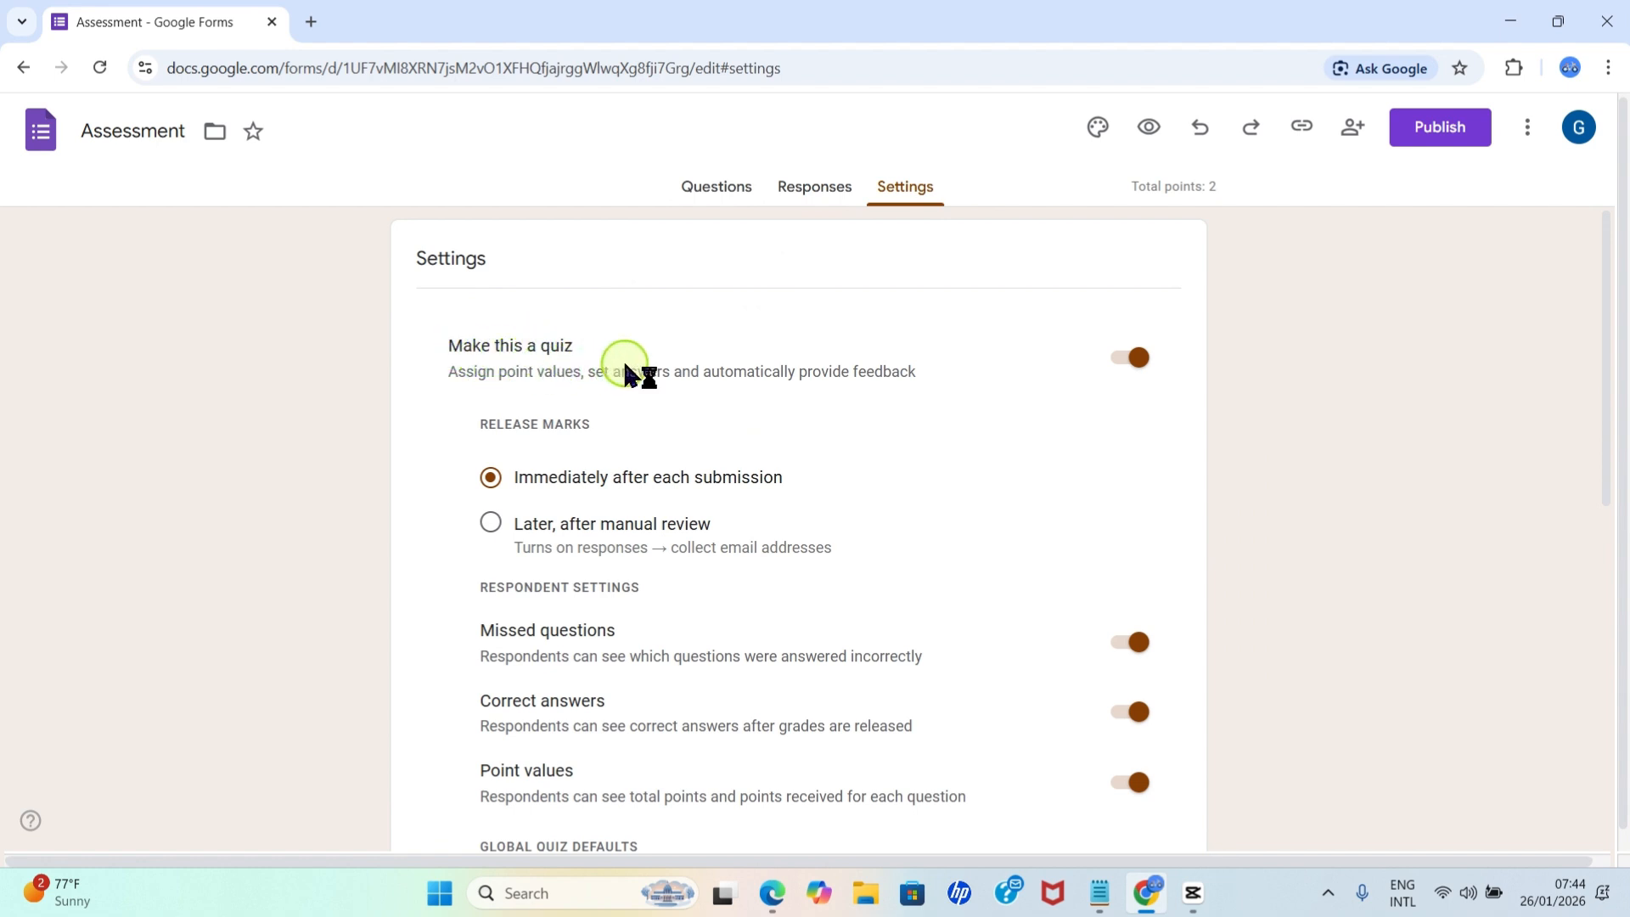
left_click(1138, 372)
left_click(1137, 364)
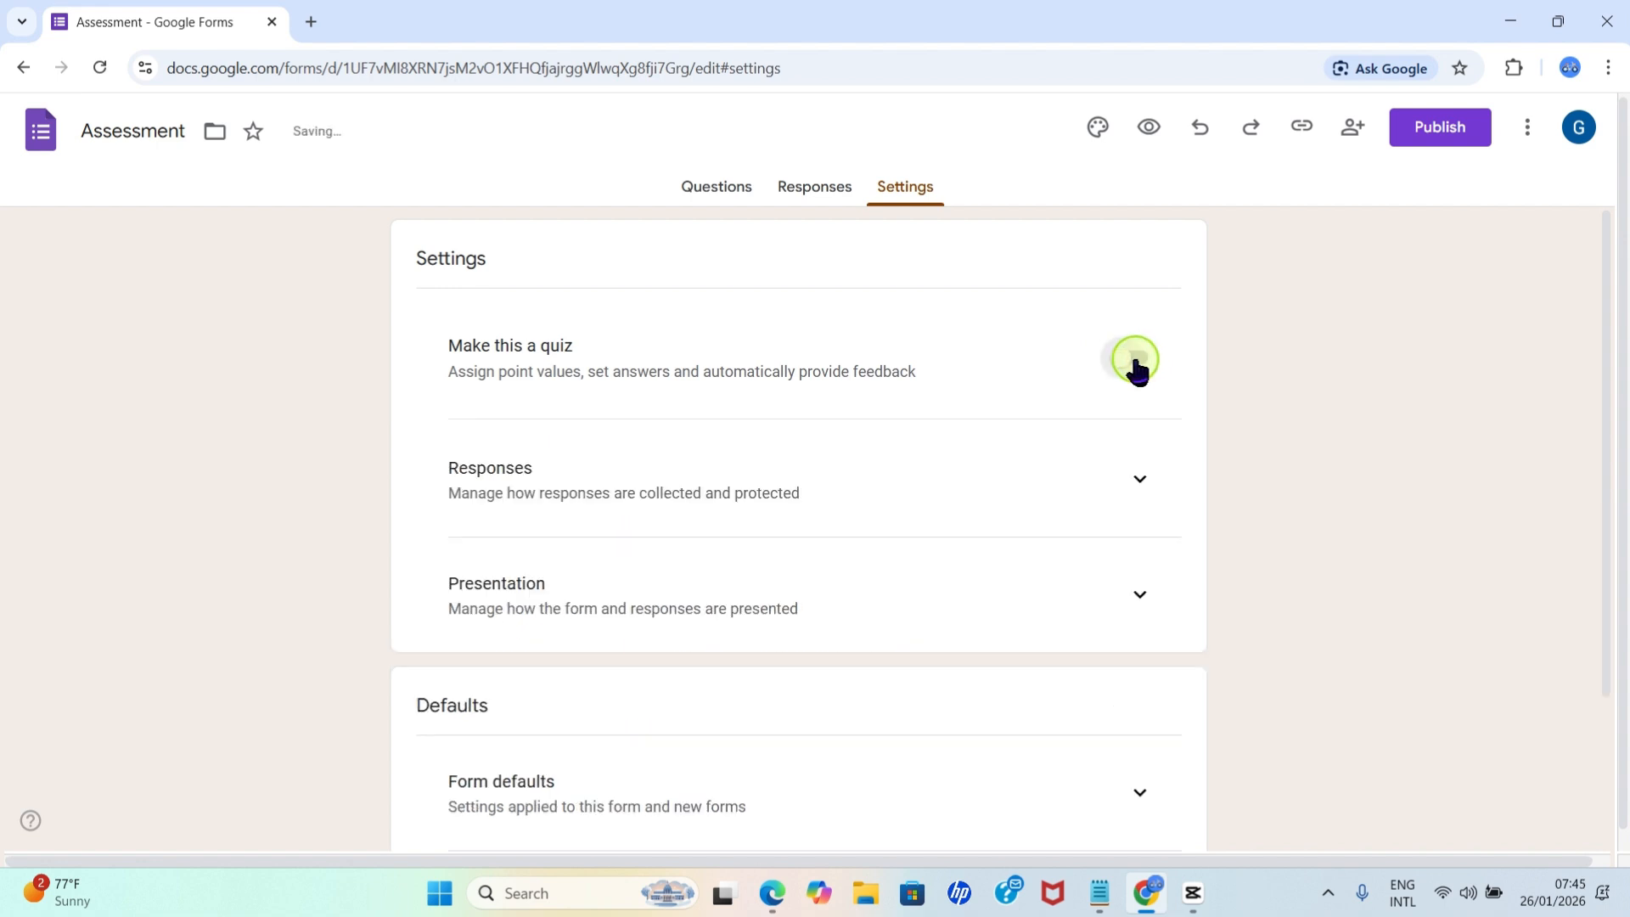
left_click(1133, 365)
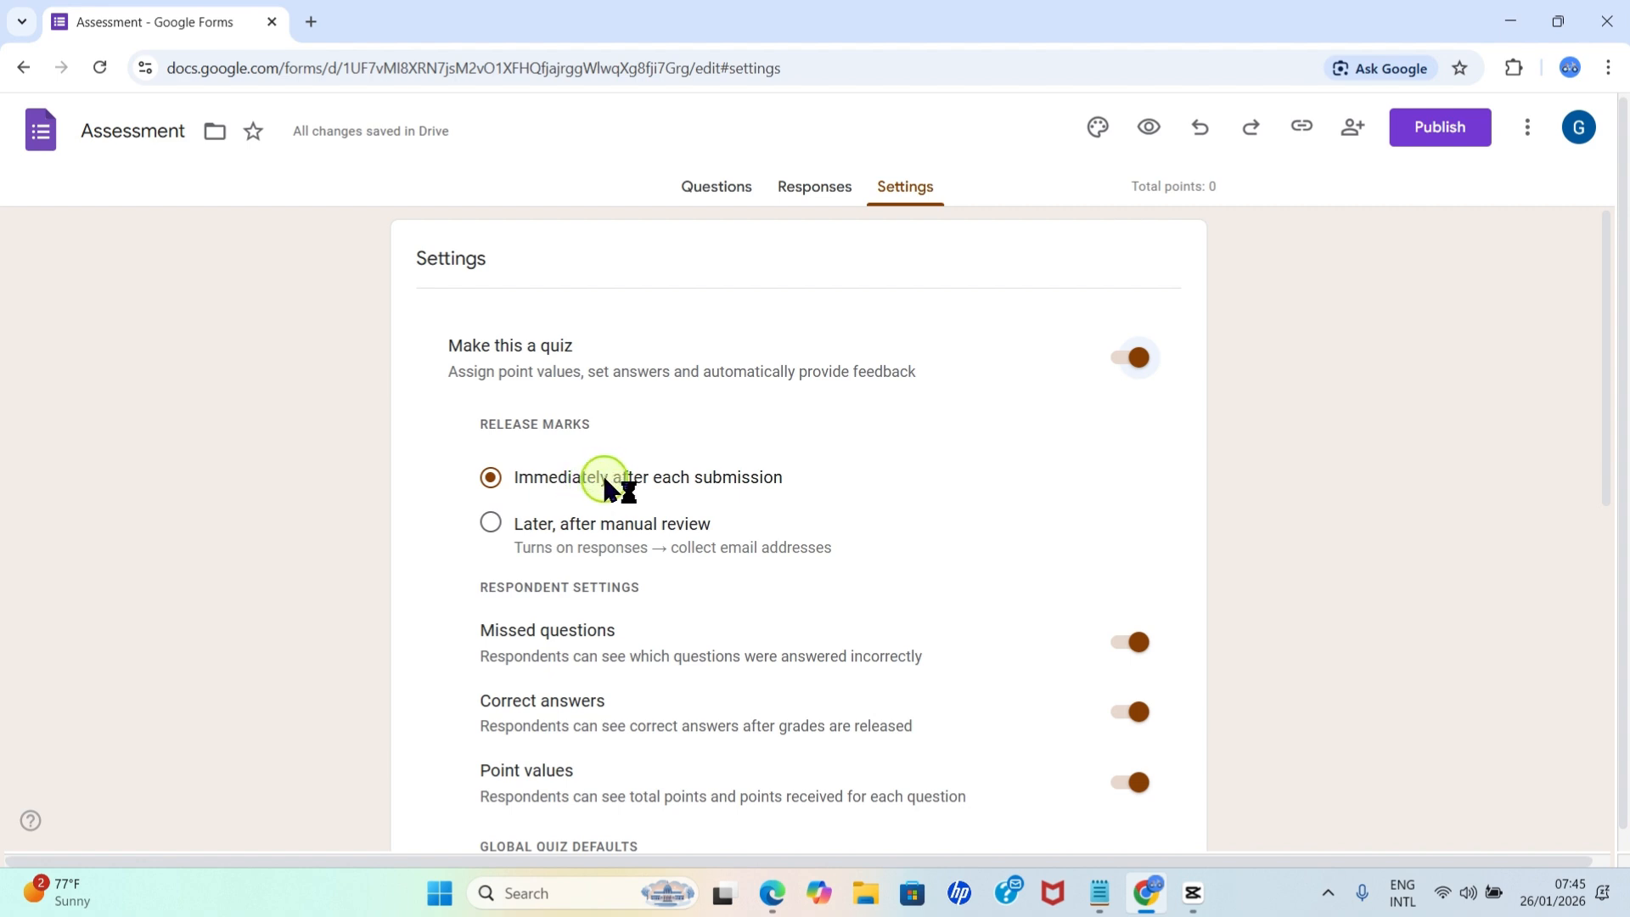
left_click(491, 523)
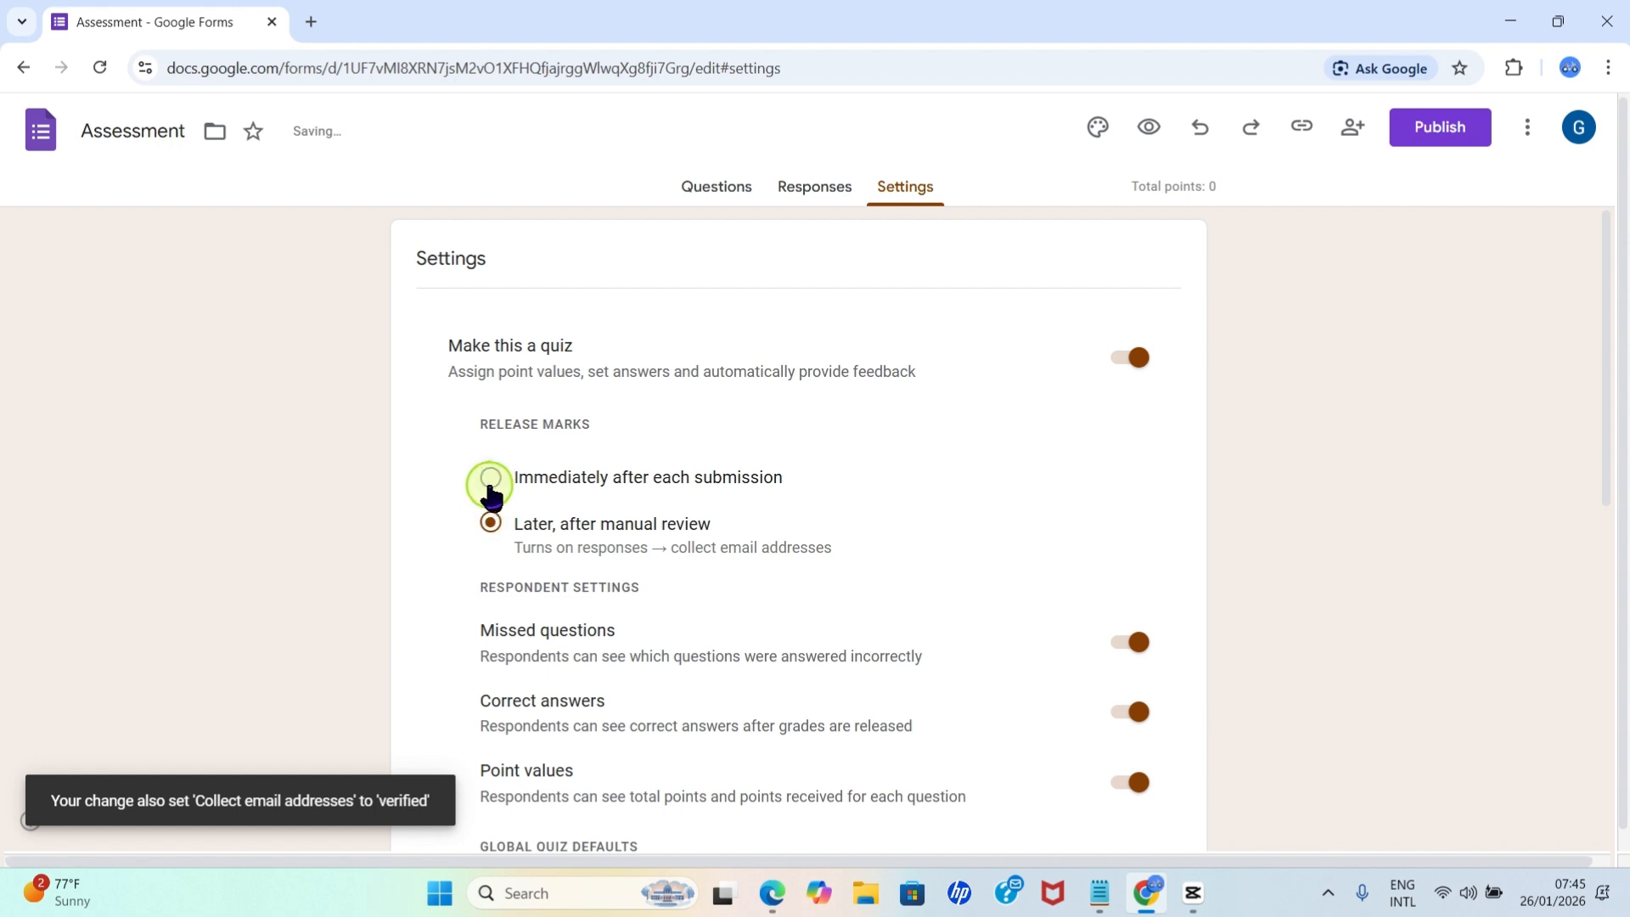
left_click(491, 478)
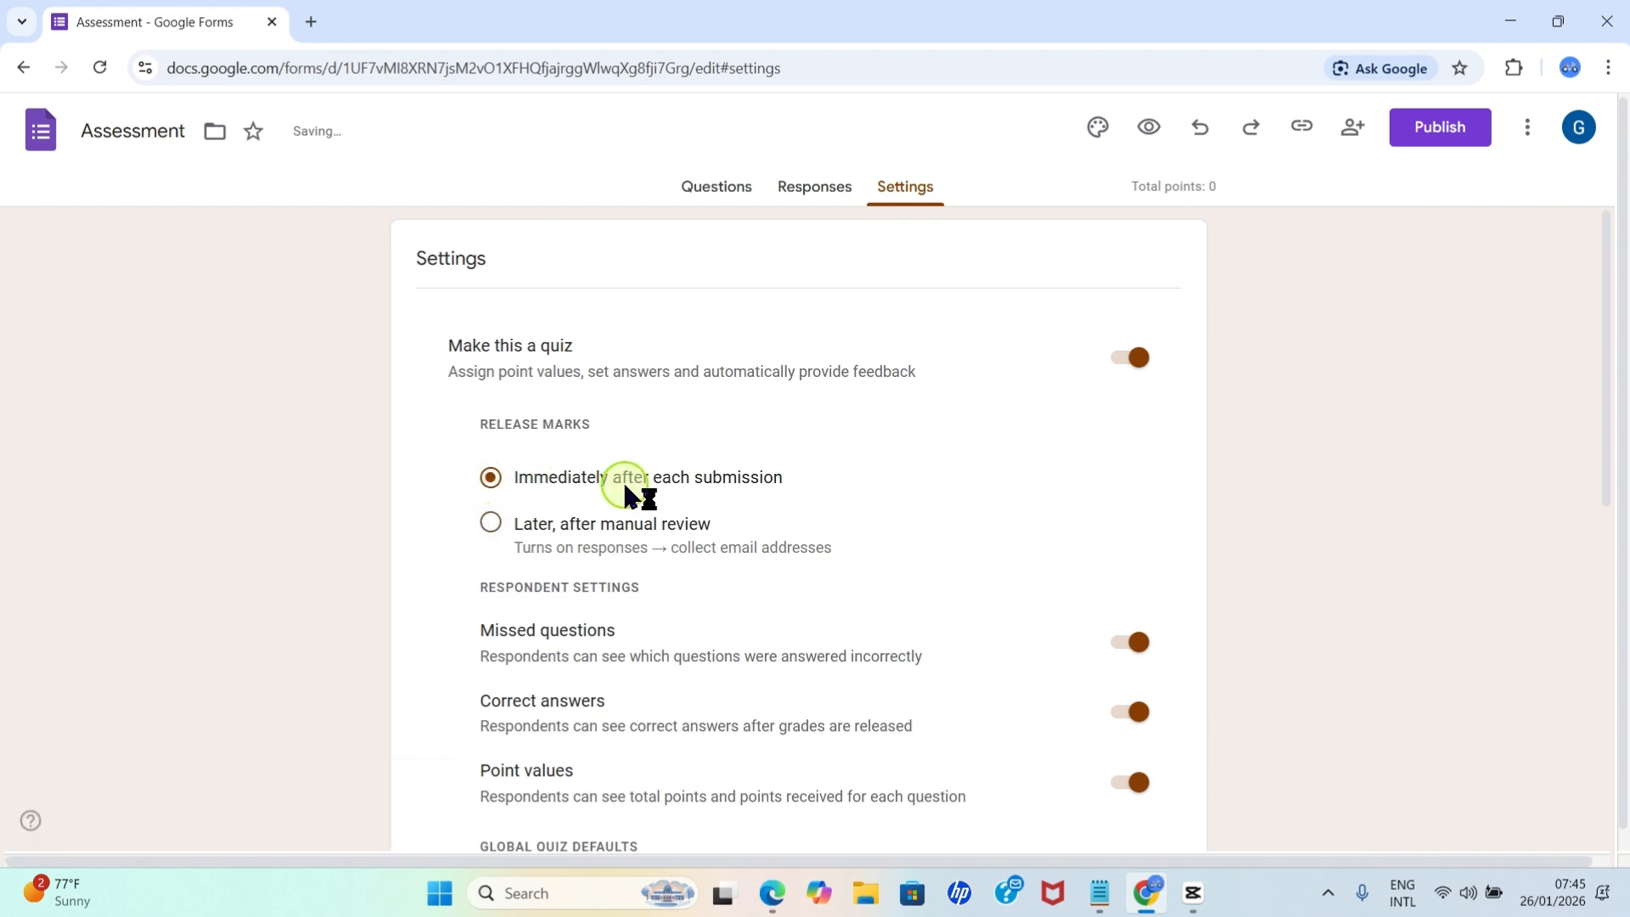
Set the default question point value for new quiz questions to 5 points.
scroll(626, 503, "down", 1)
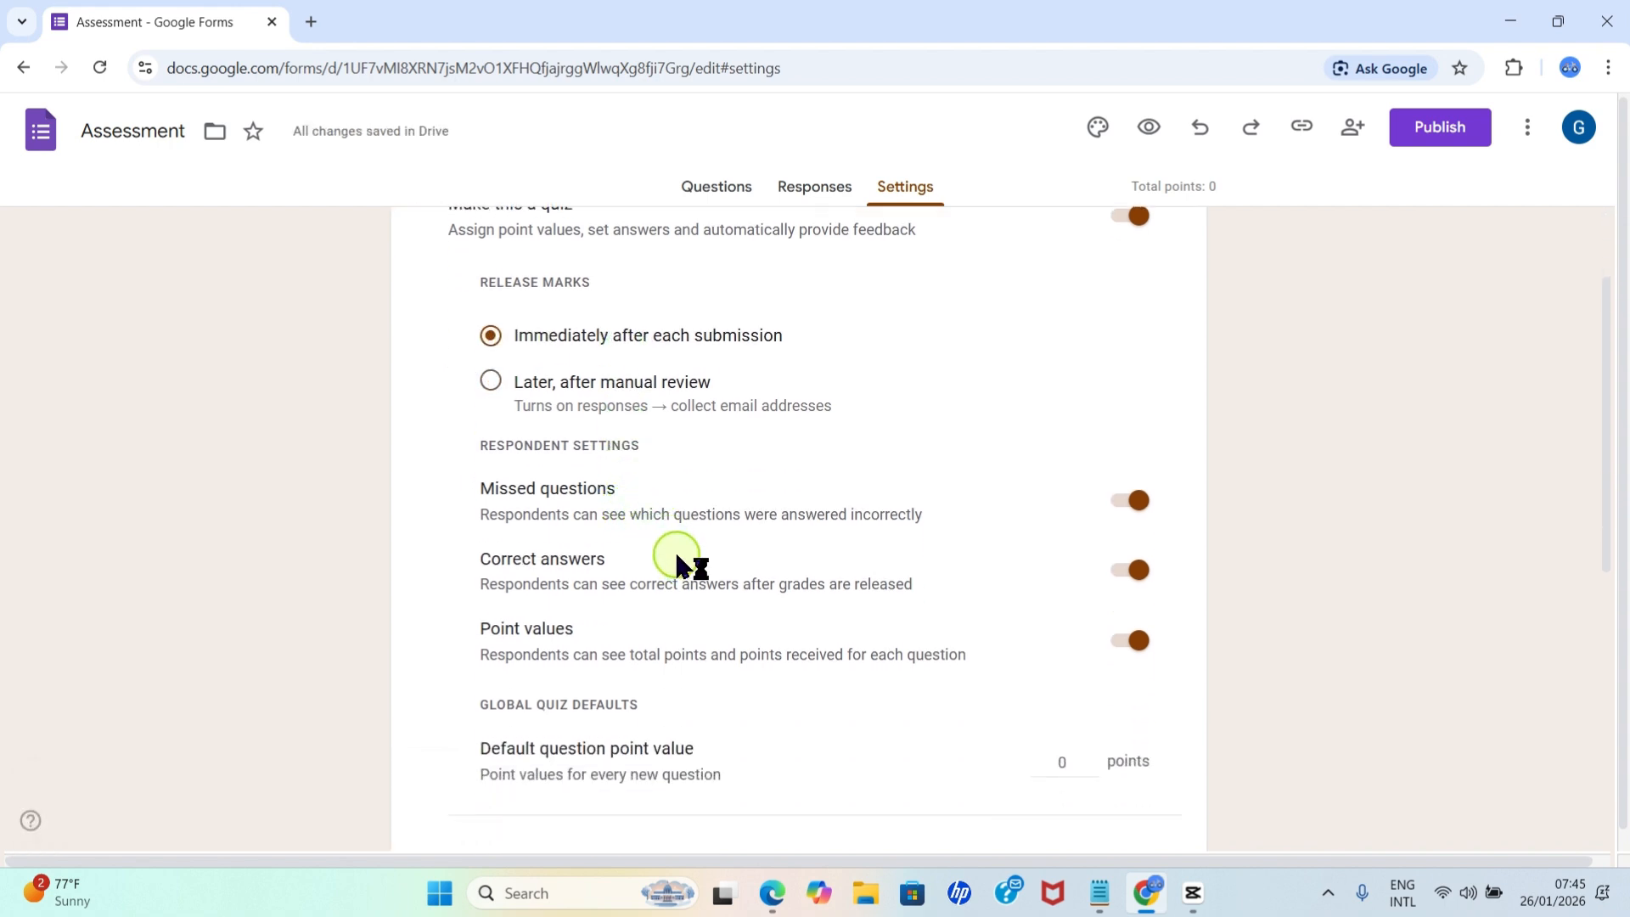
scroll(677, 564, "down", 3)
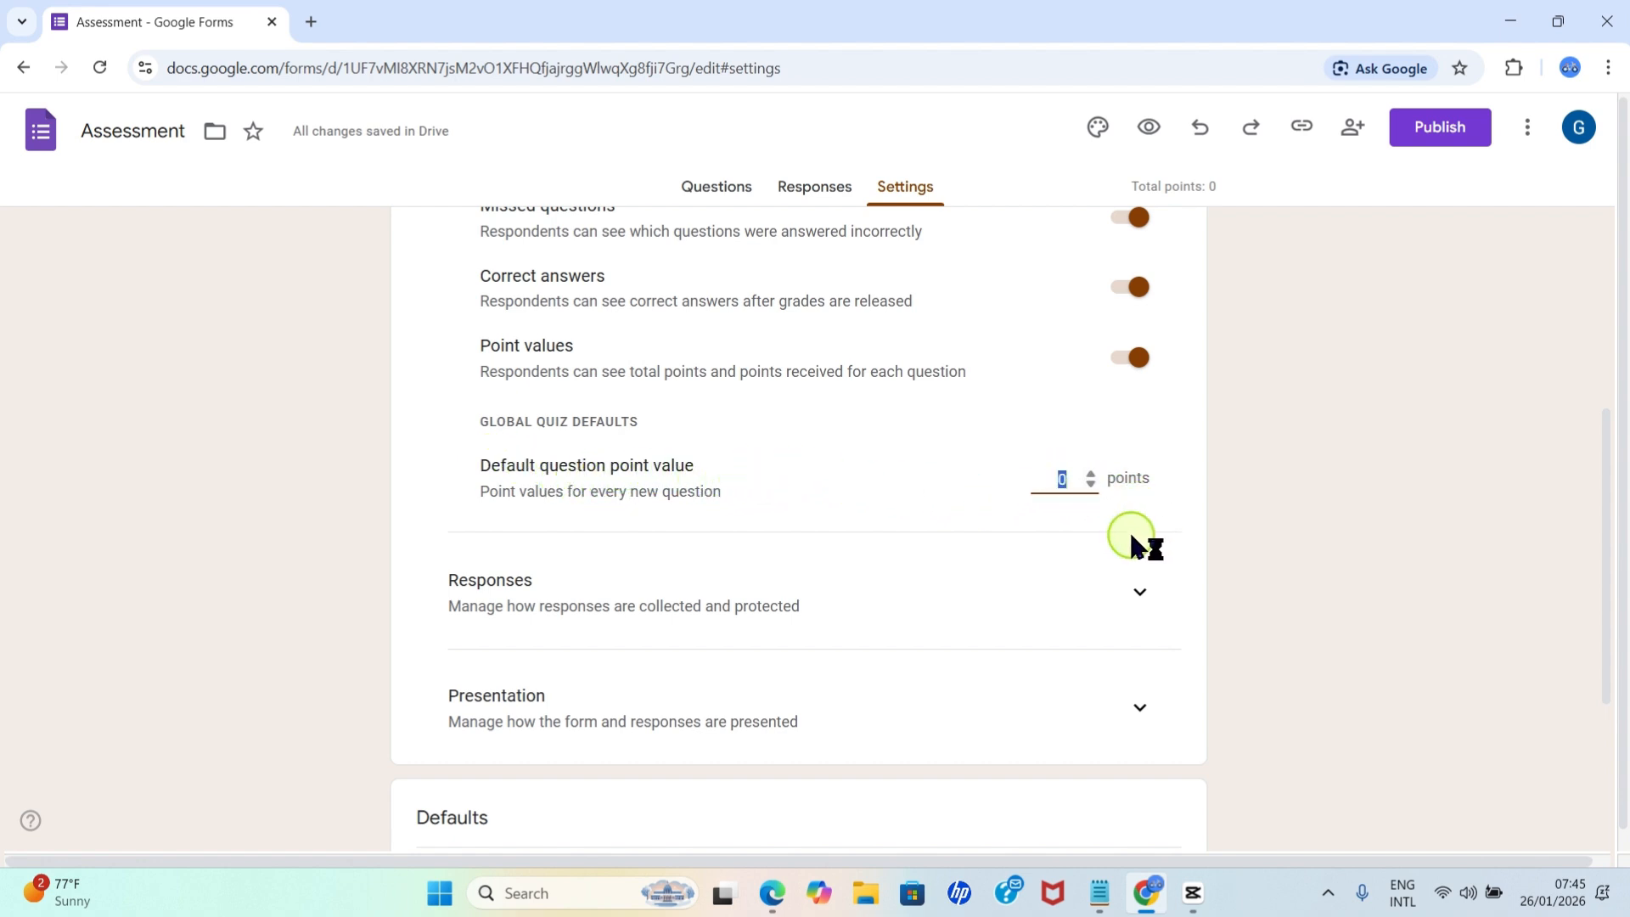
type("5")
scroll(933, 496, "down", 4)
scroll(947, 509, "up", 3)
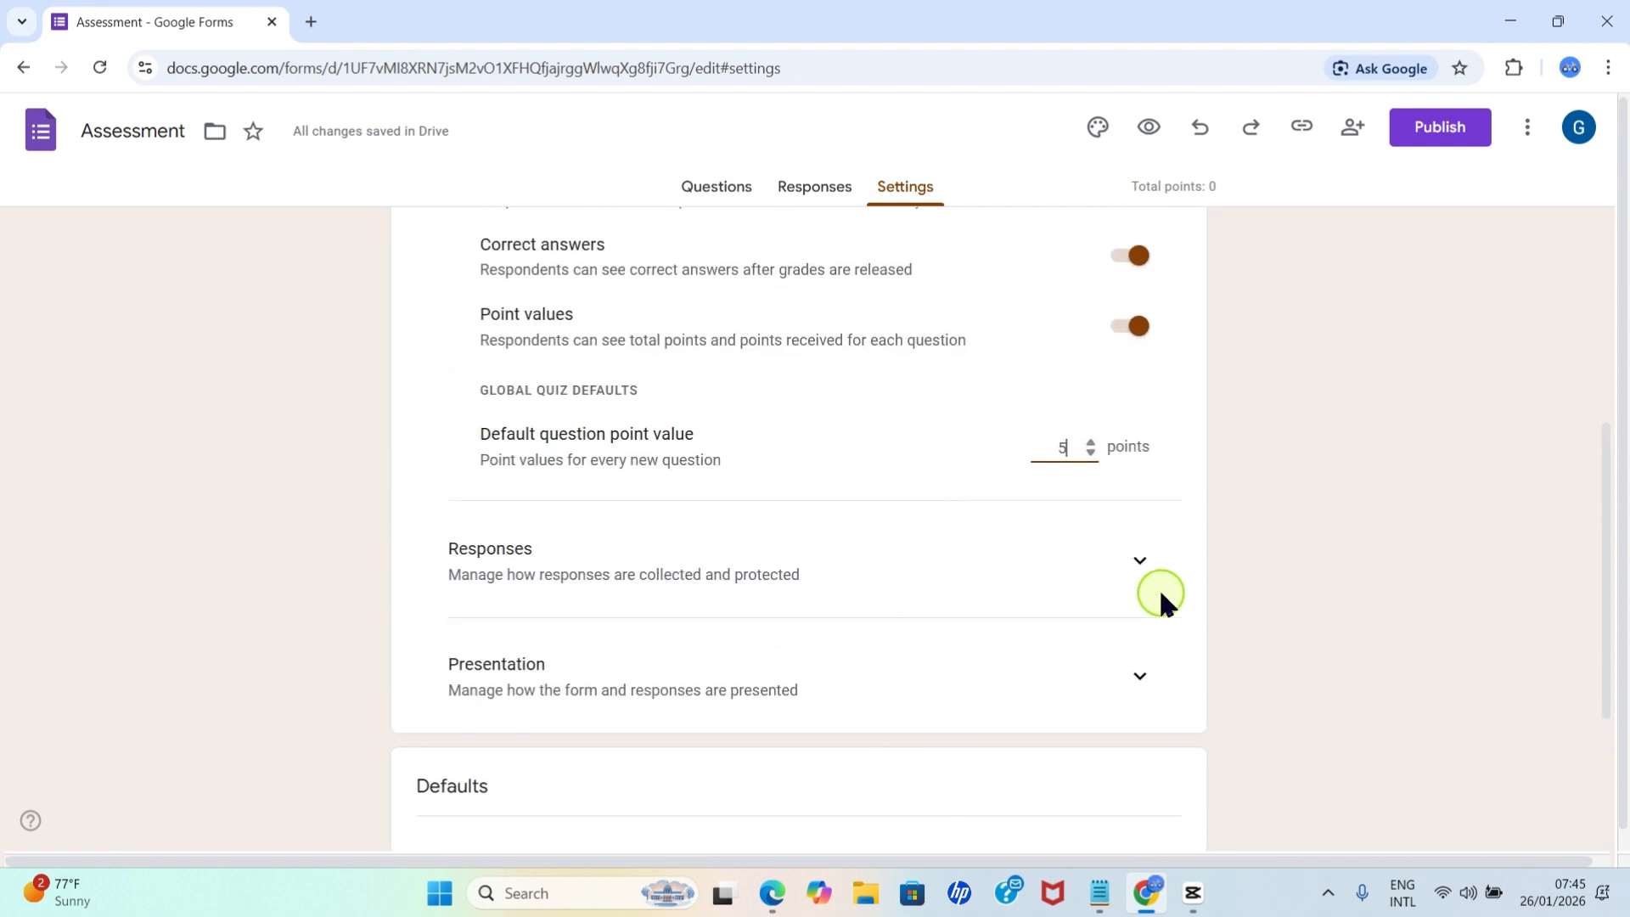
Expand and review the response settings, the form defaults and the question defaults of the quiz.
left_click(1139, 561)
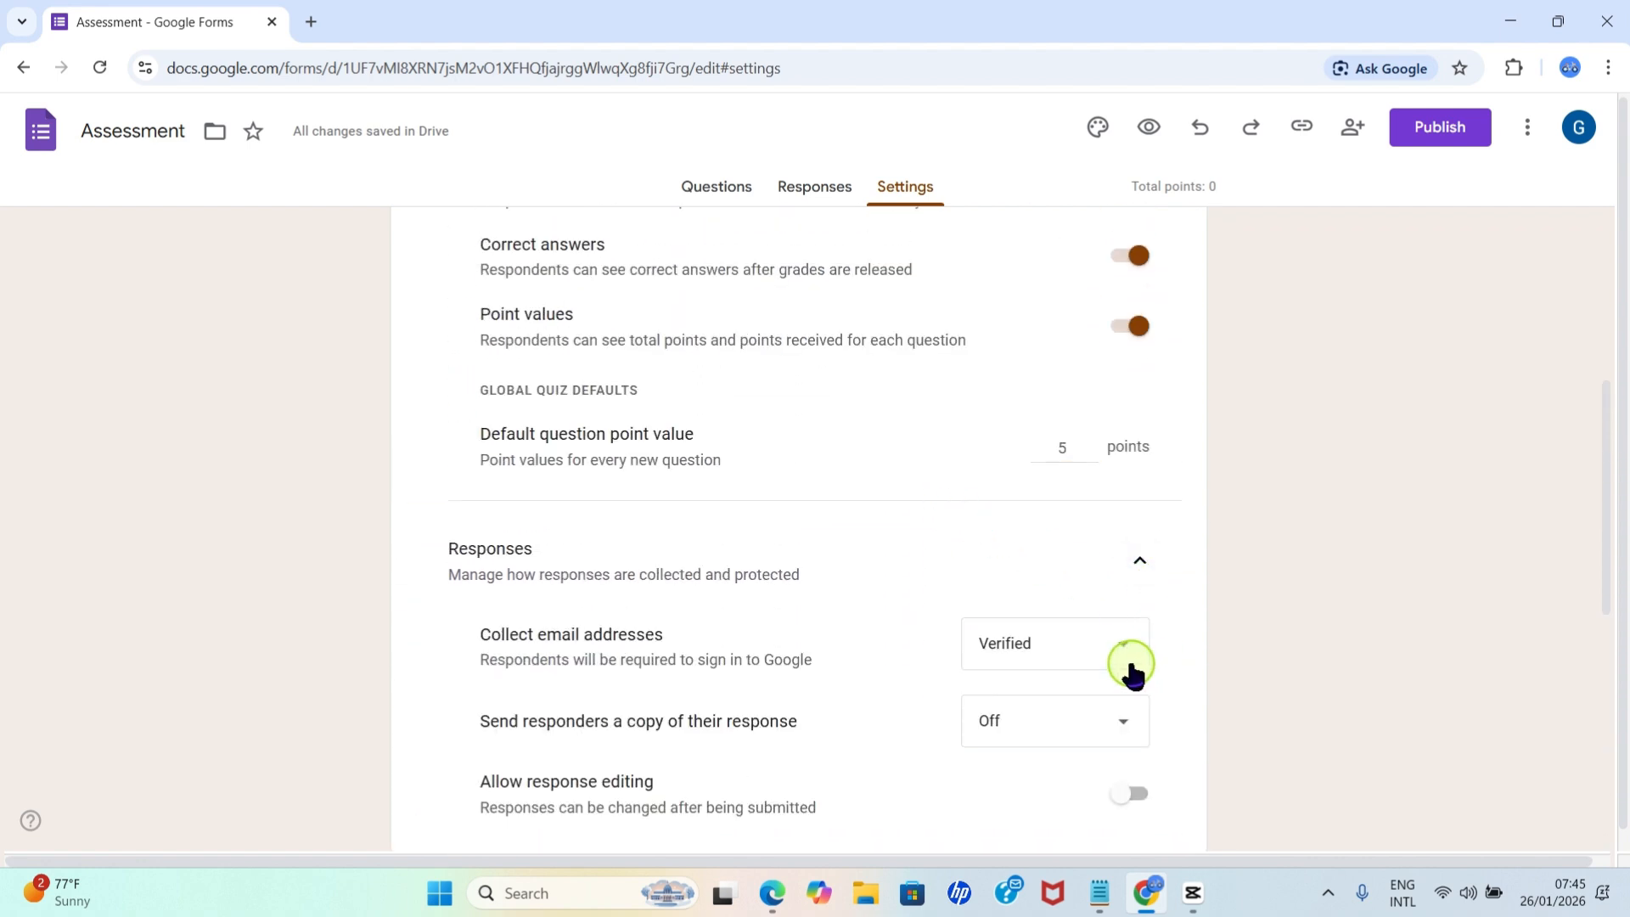
scroll(1055, 648, "down", 5)
scroll(807, 535, "down", 3)
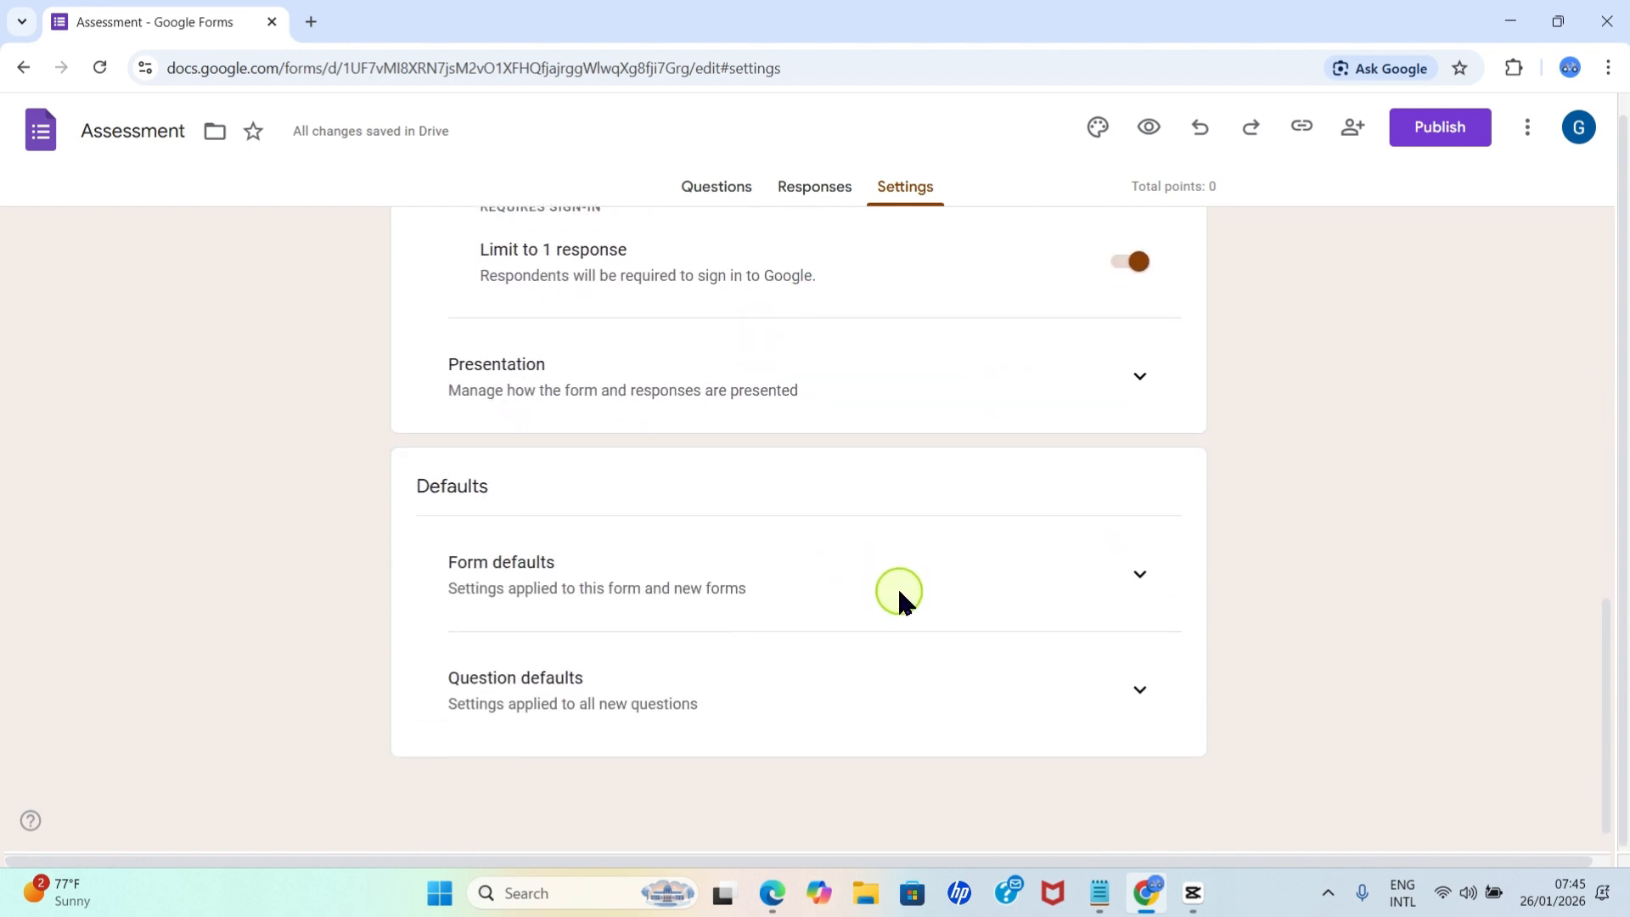
left_click(1150, 585)
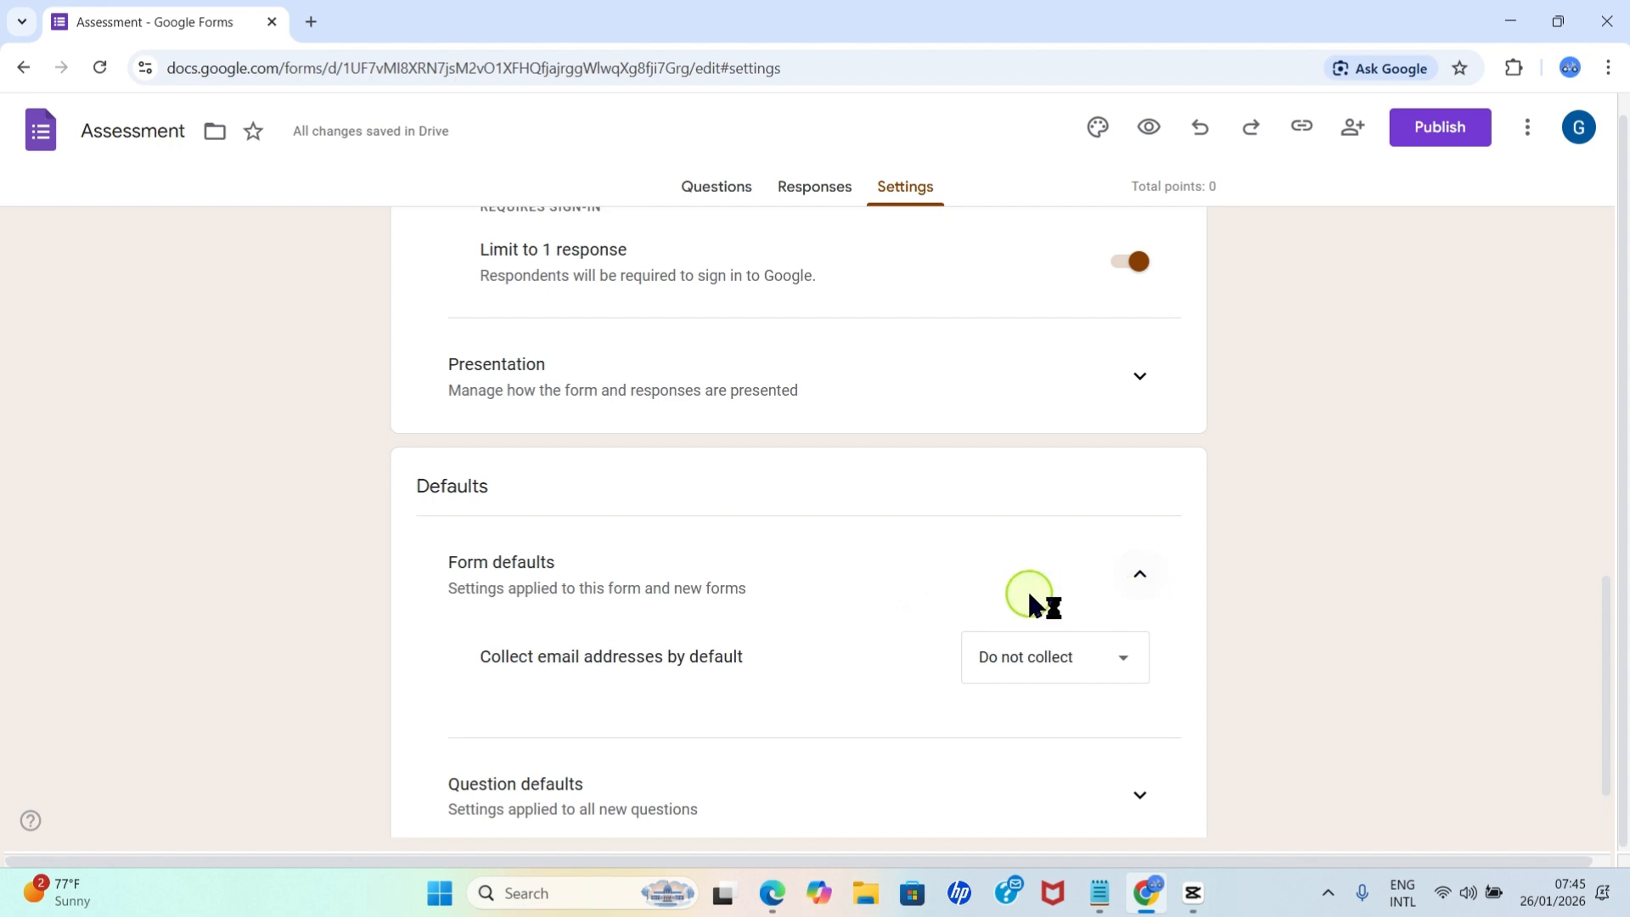
scroll(976, 597, "down", 2)
left_click(1139, 689)
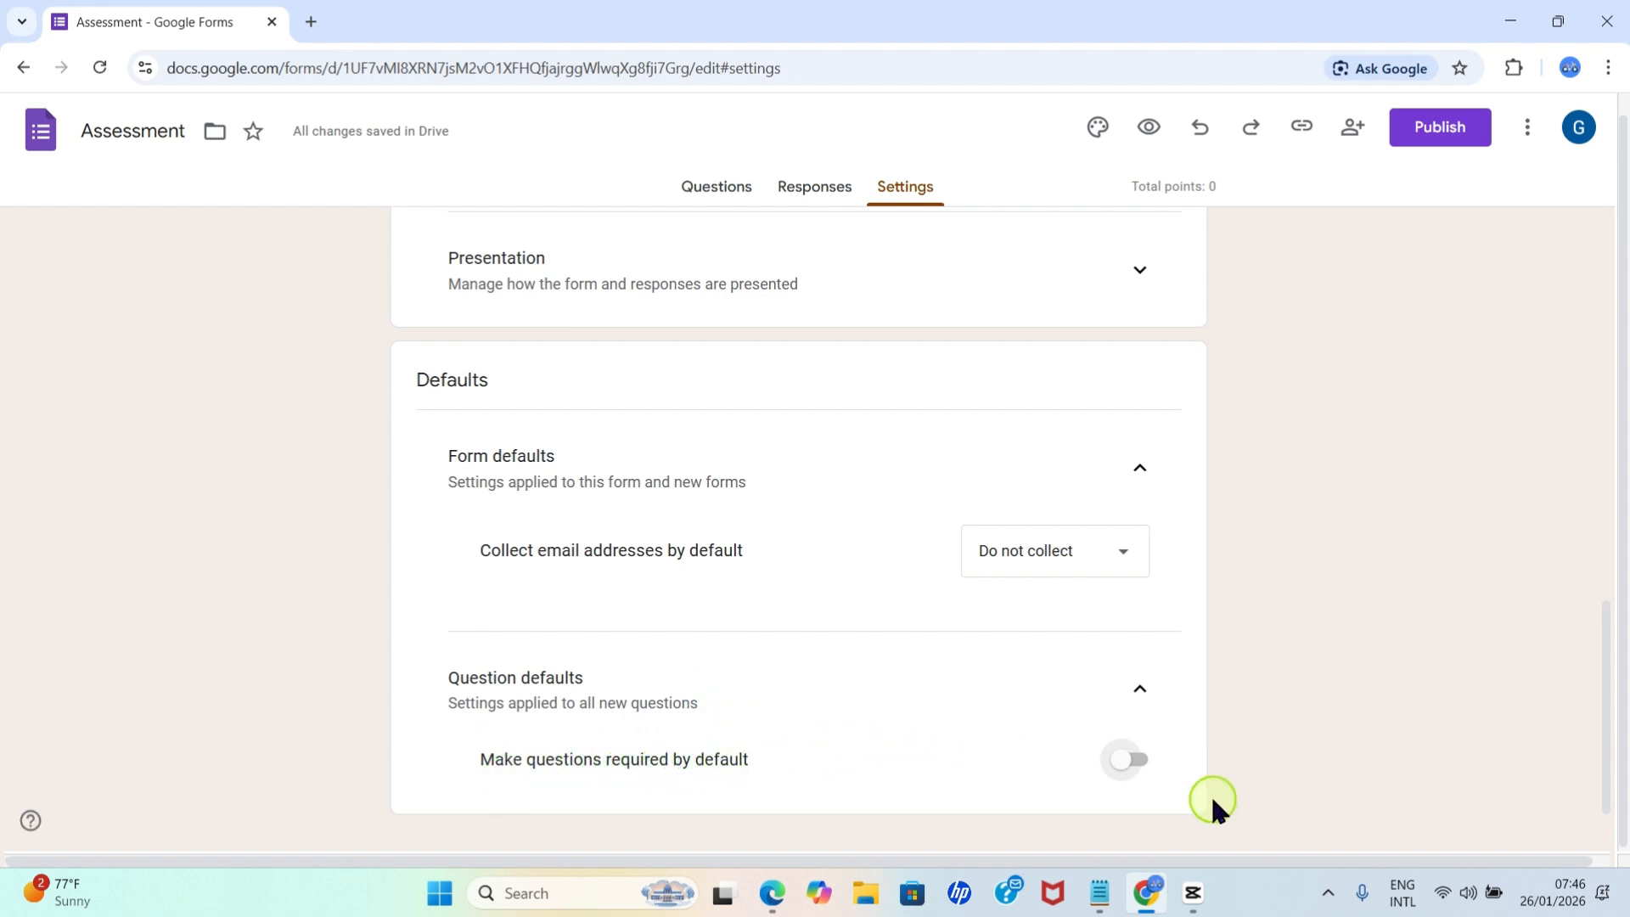
scroll(902, 750, "up", 15)
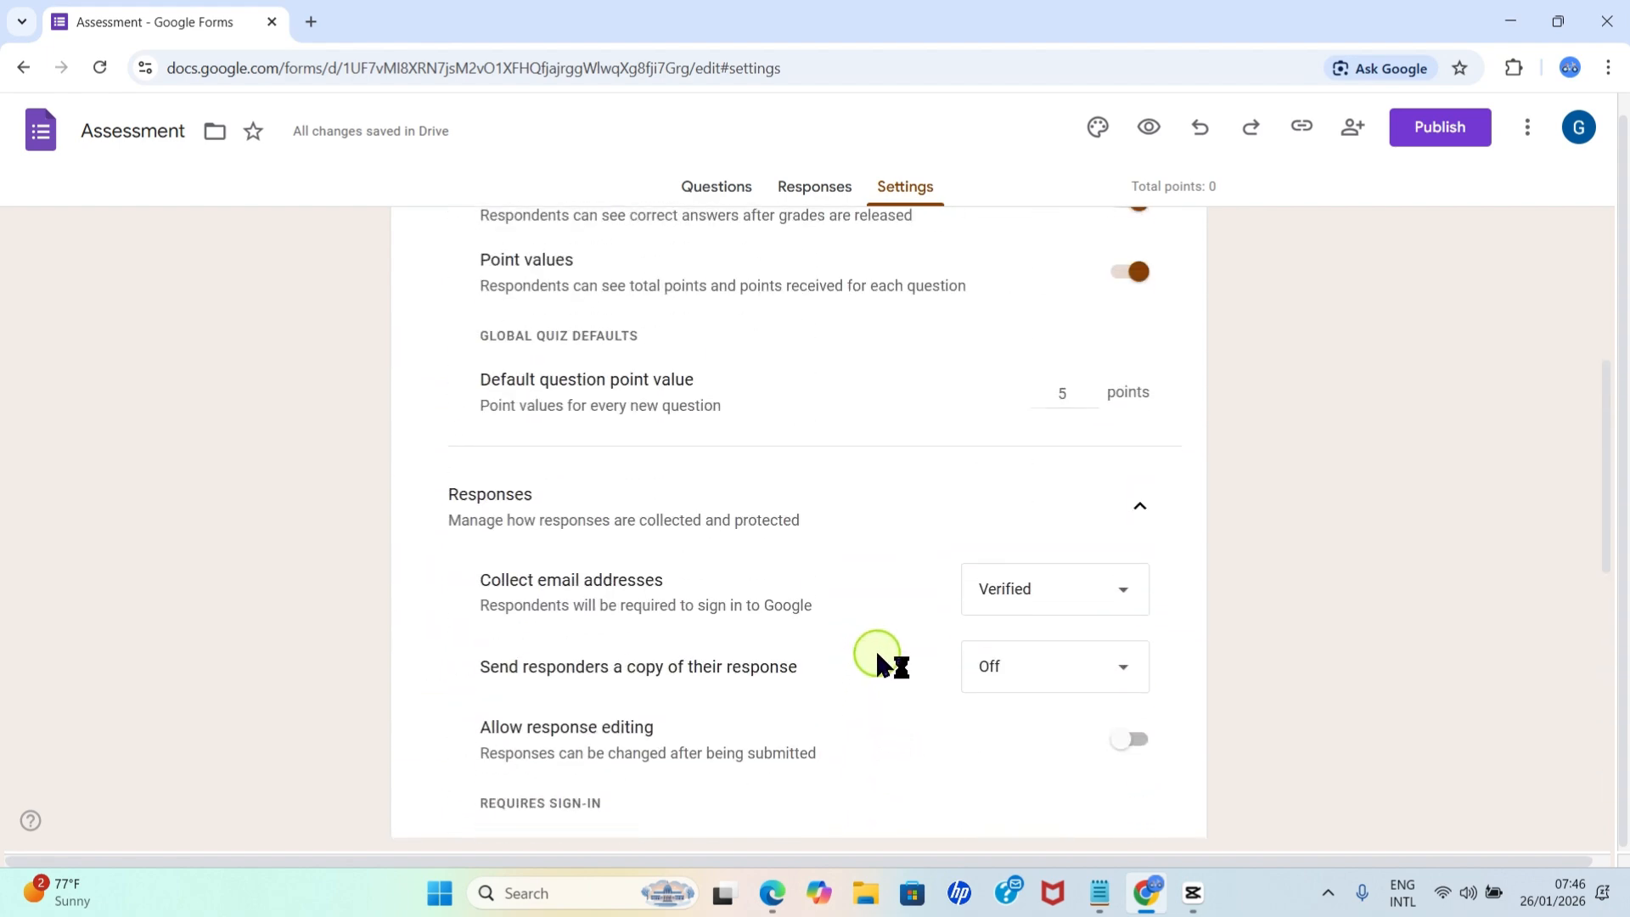
scroll(889, 666, "down", 3)
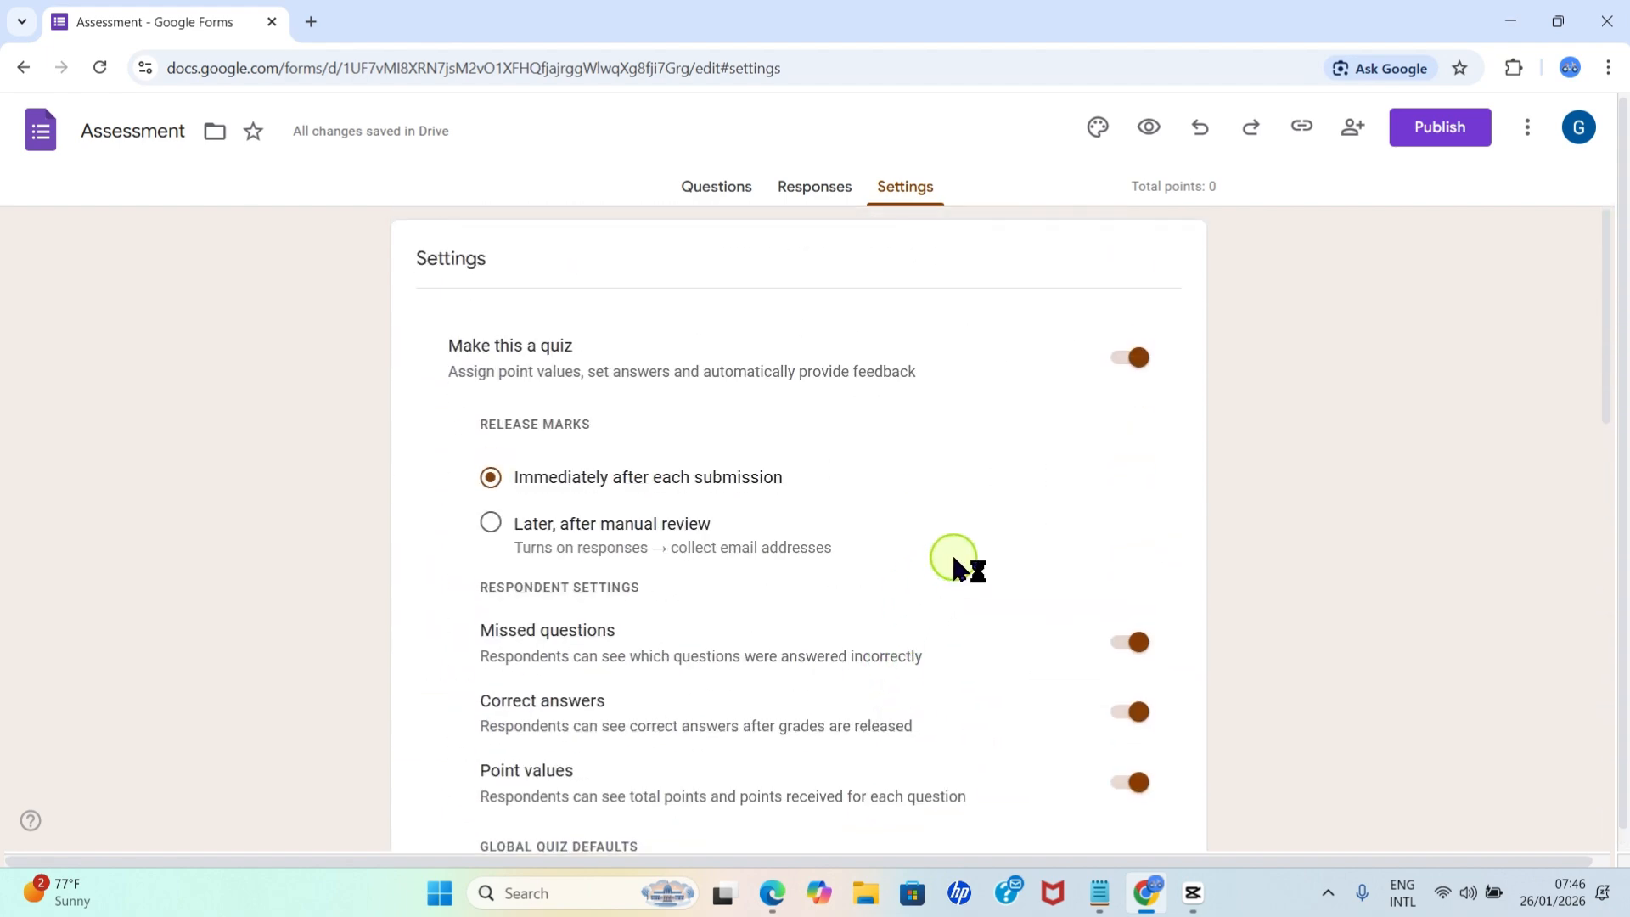
scroll(957, 564, "up", 3)
Return to the form's questions and replace the form title with "Basic Tech".
left_click(701, 195)
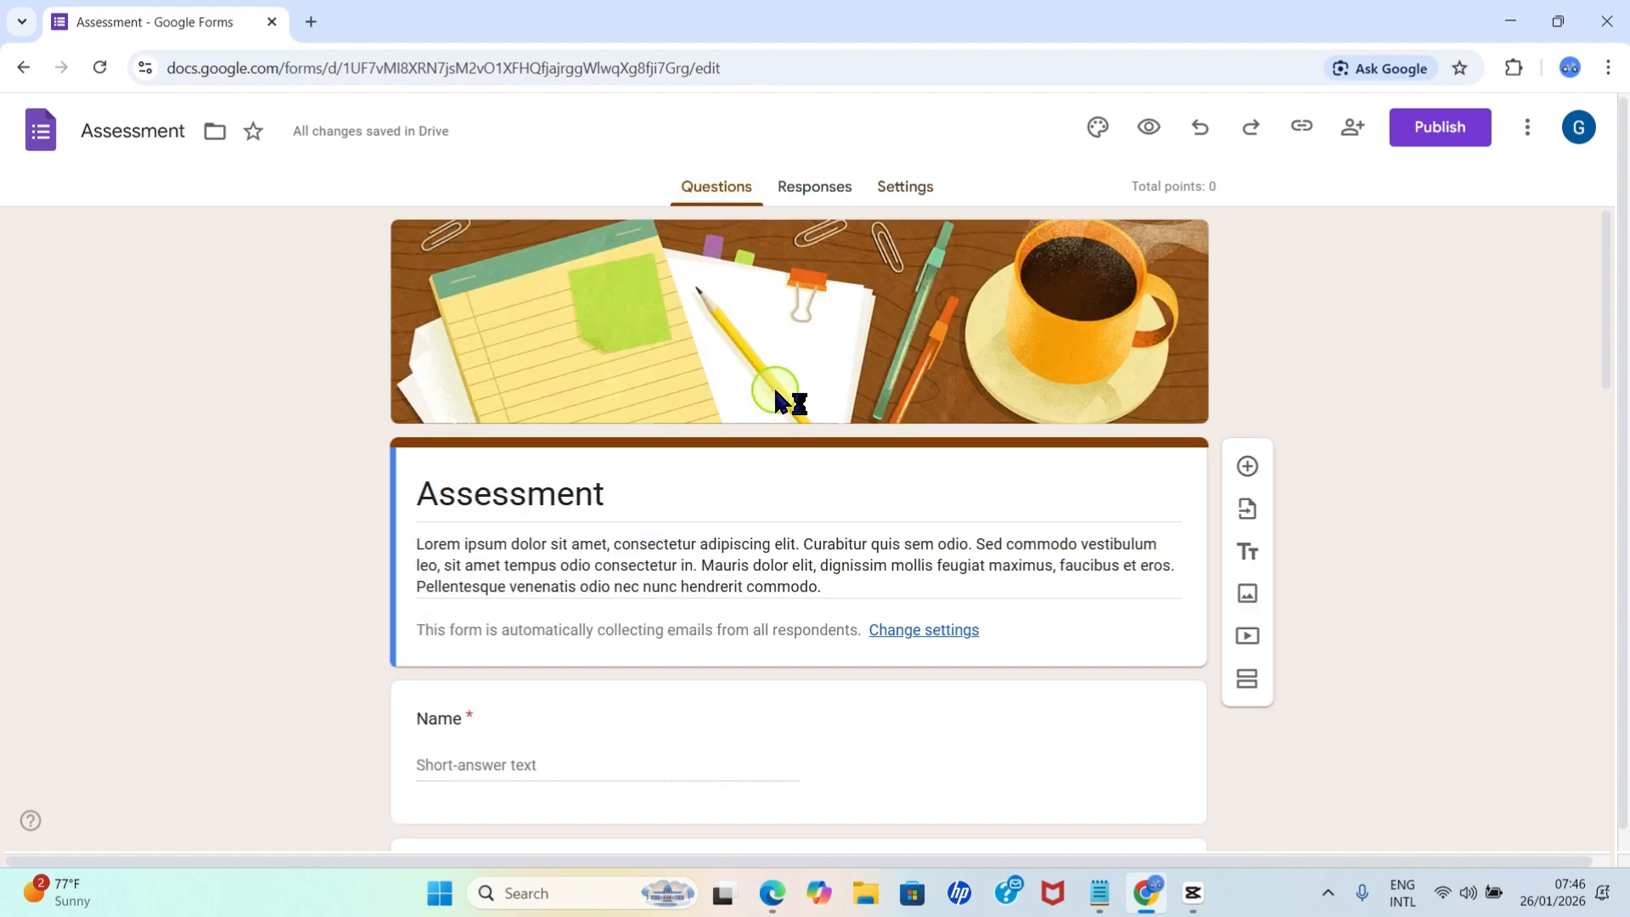
scroll(518, 490, "down", 3)
scroll(514, 462, "up", 3)
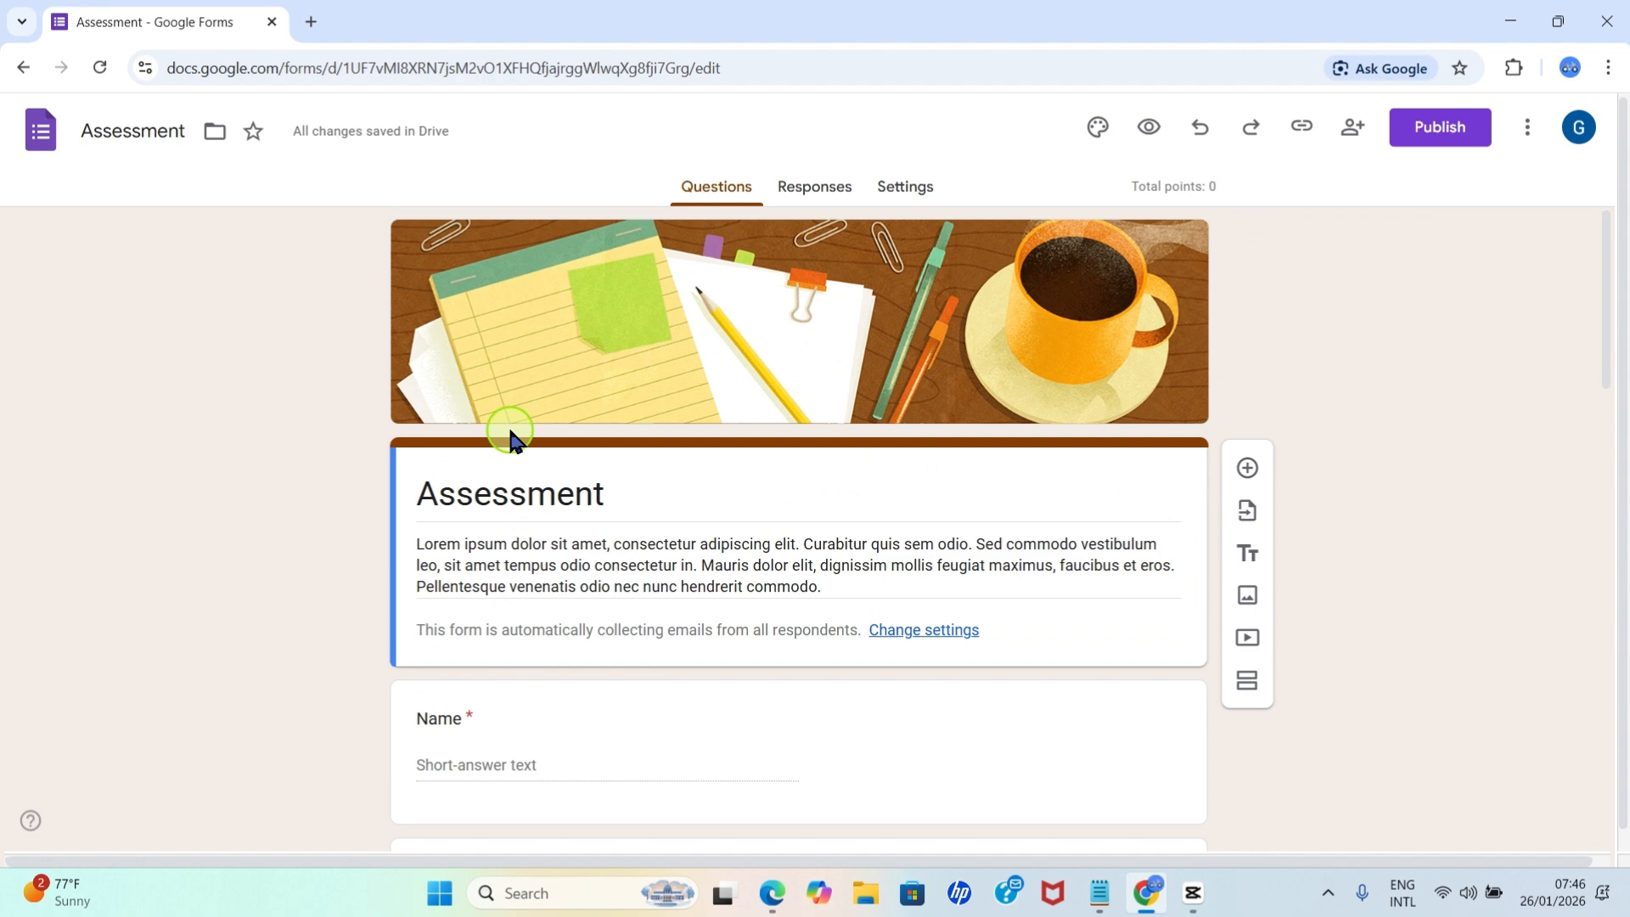
left_click(554, 492)
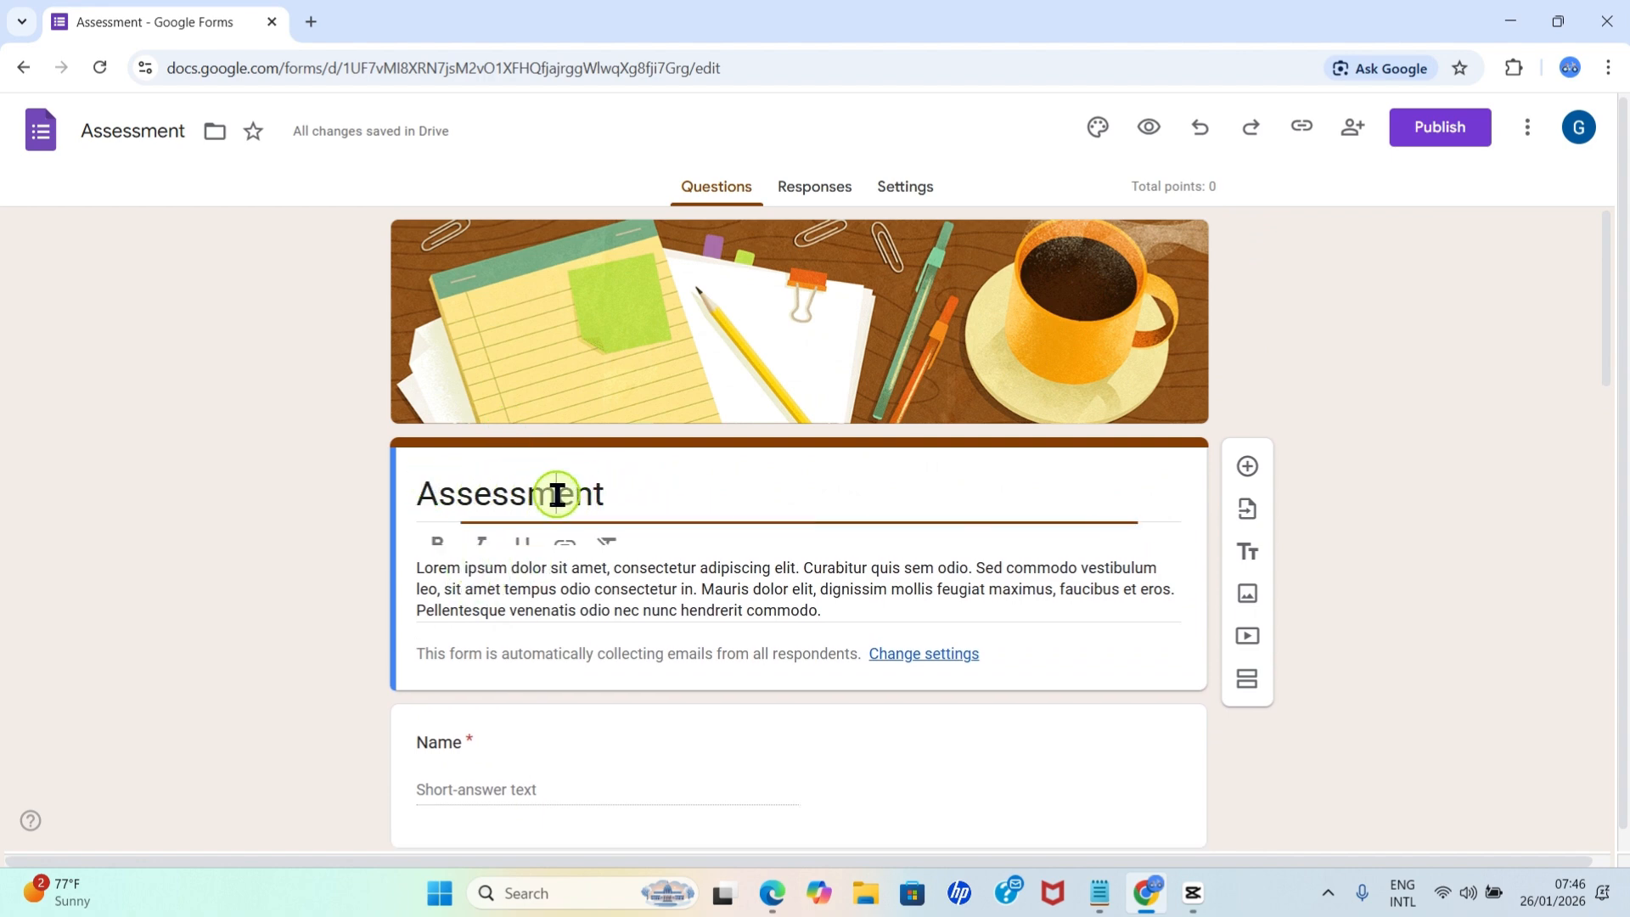
left_click(625, 502)
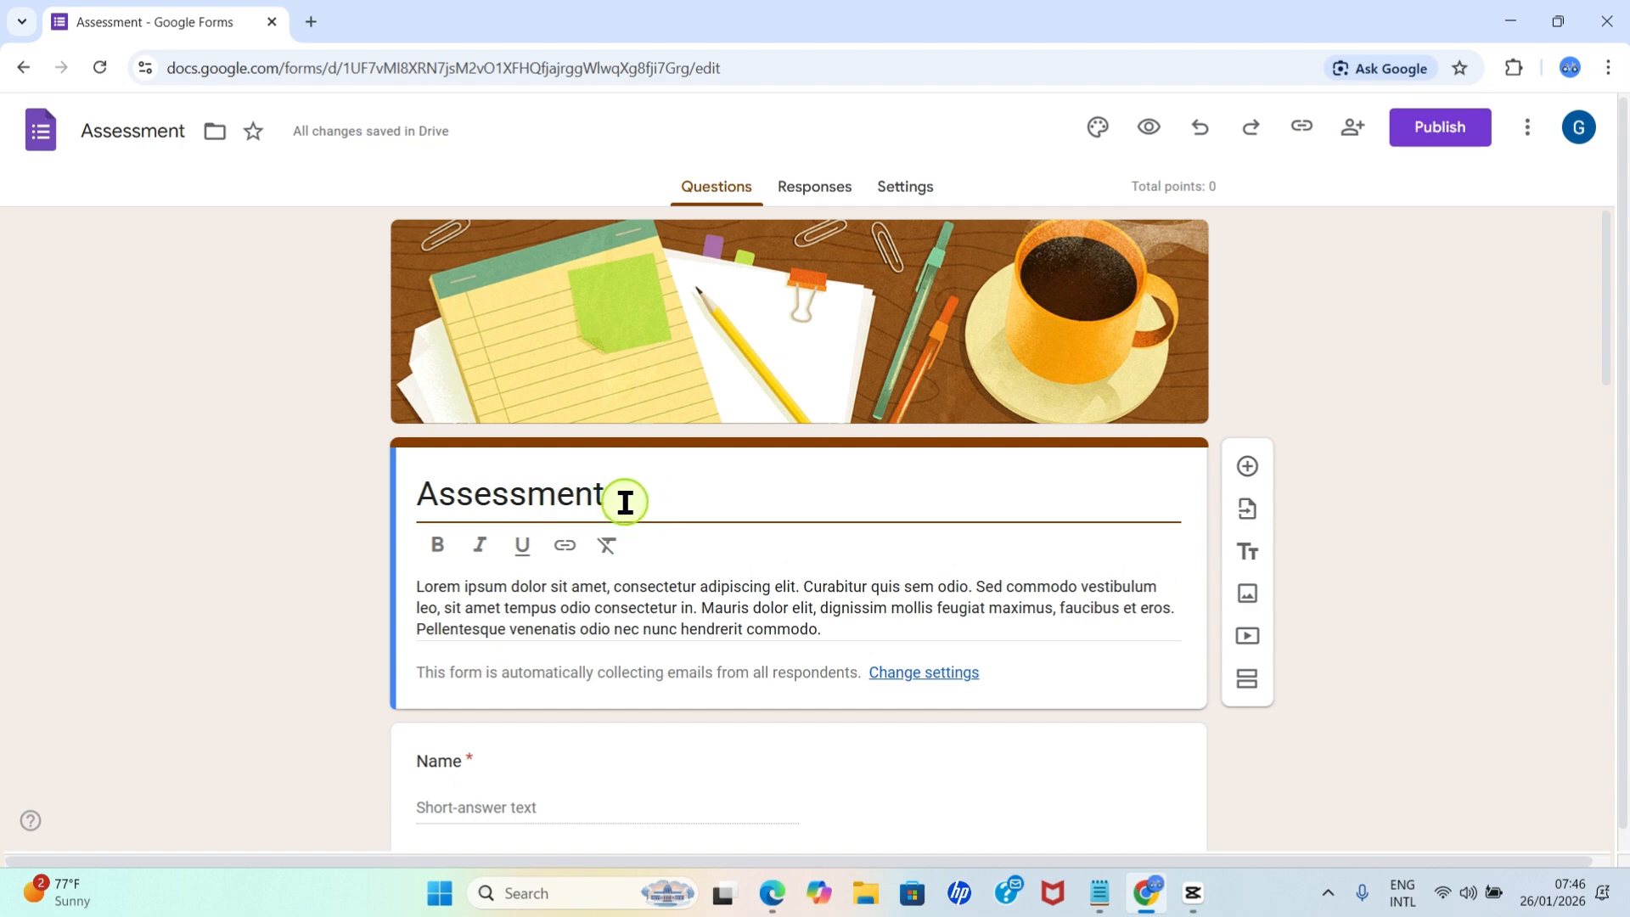
double_click(625, 502)
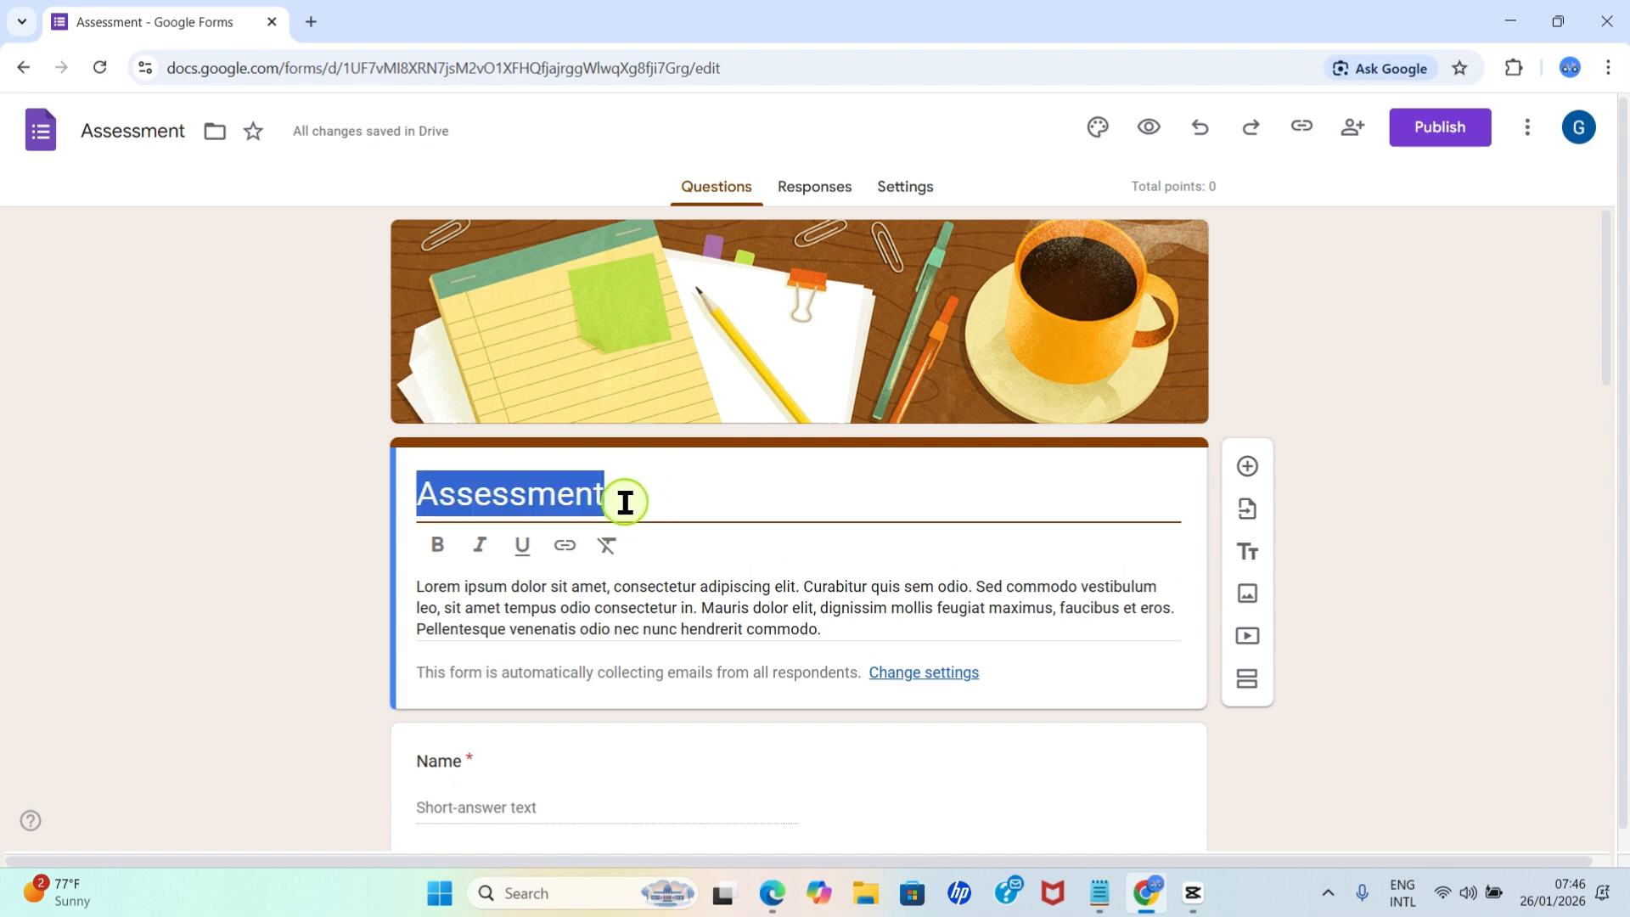
left_click(537, 537)
type("Basic Tech")
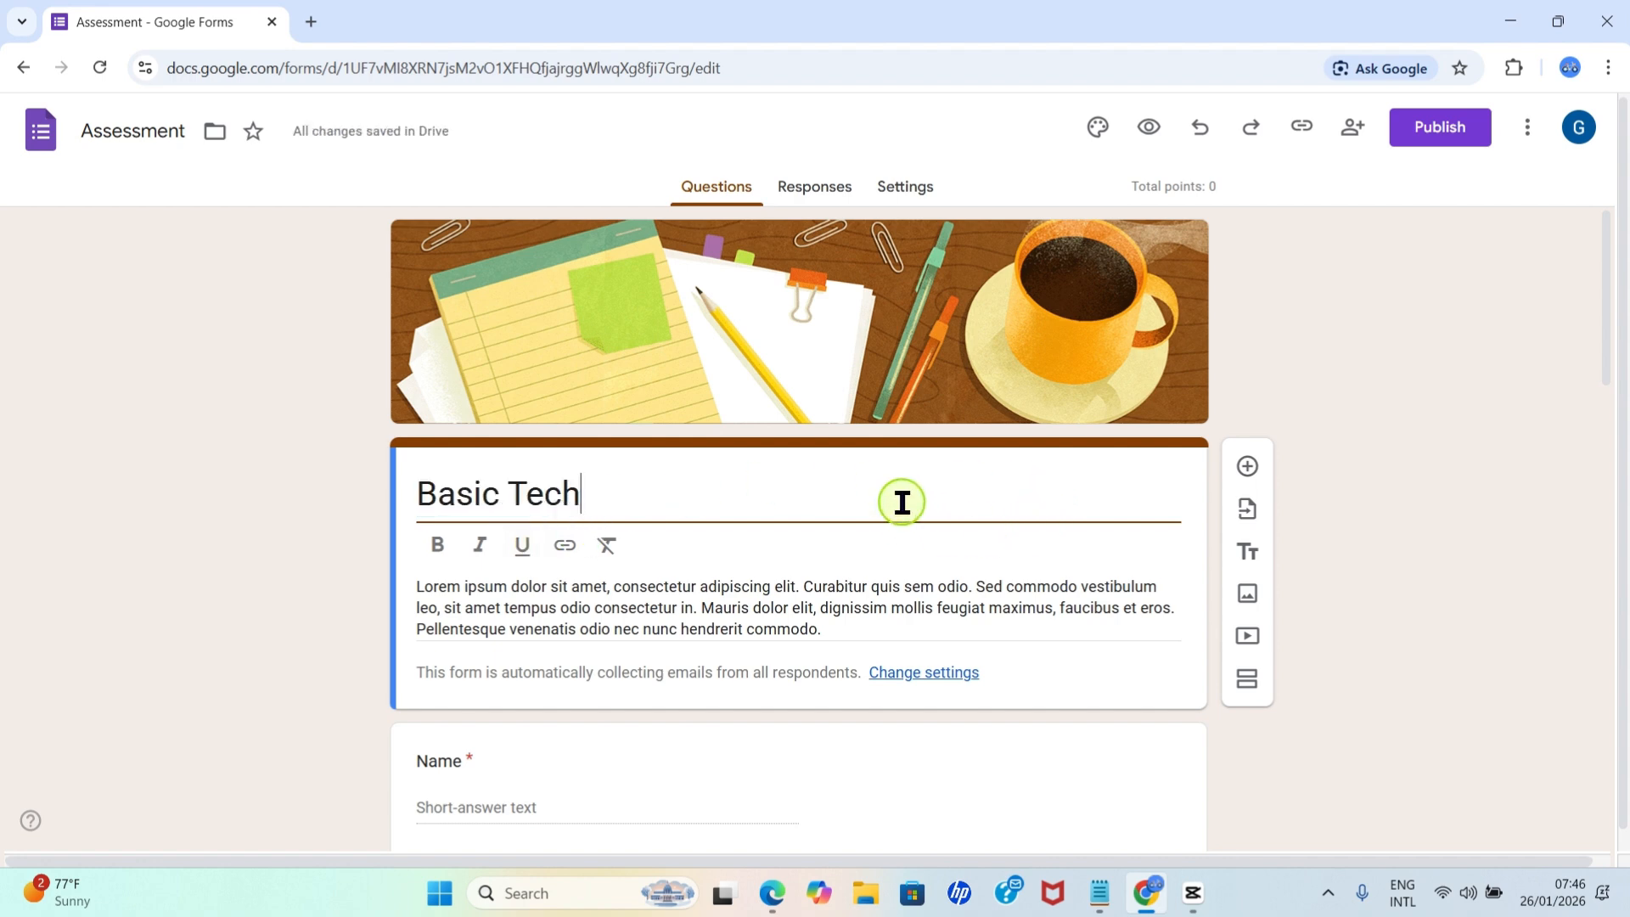
Replace the placeholder form description with "Answer Based on Your Knowledge".
triple_click(492, 607)
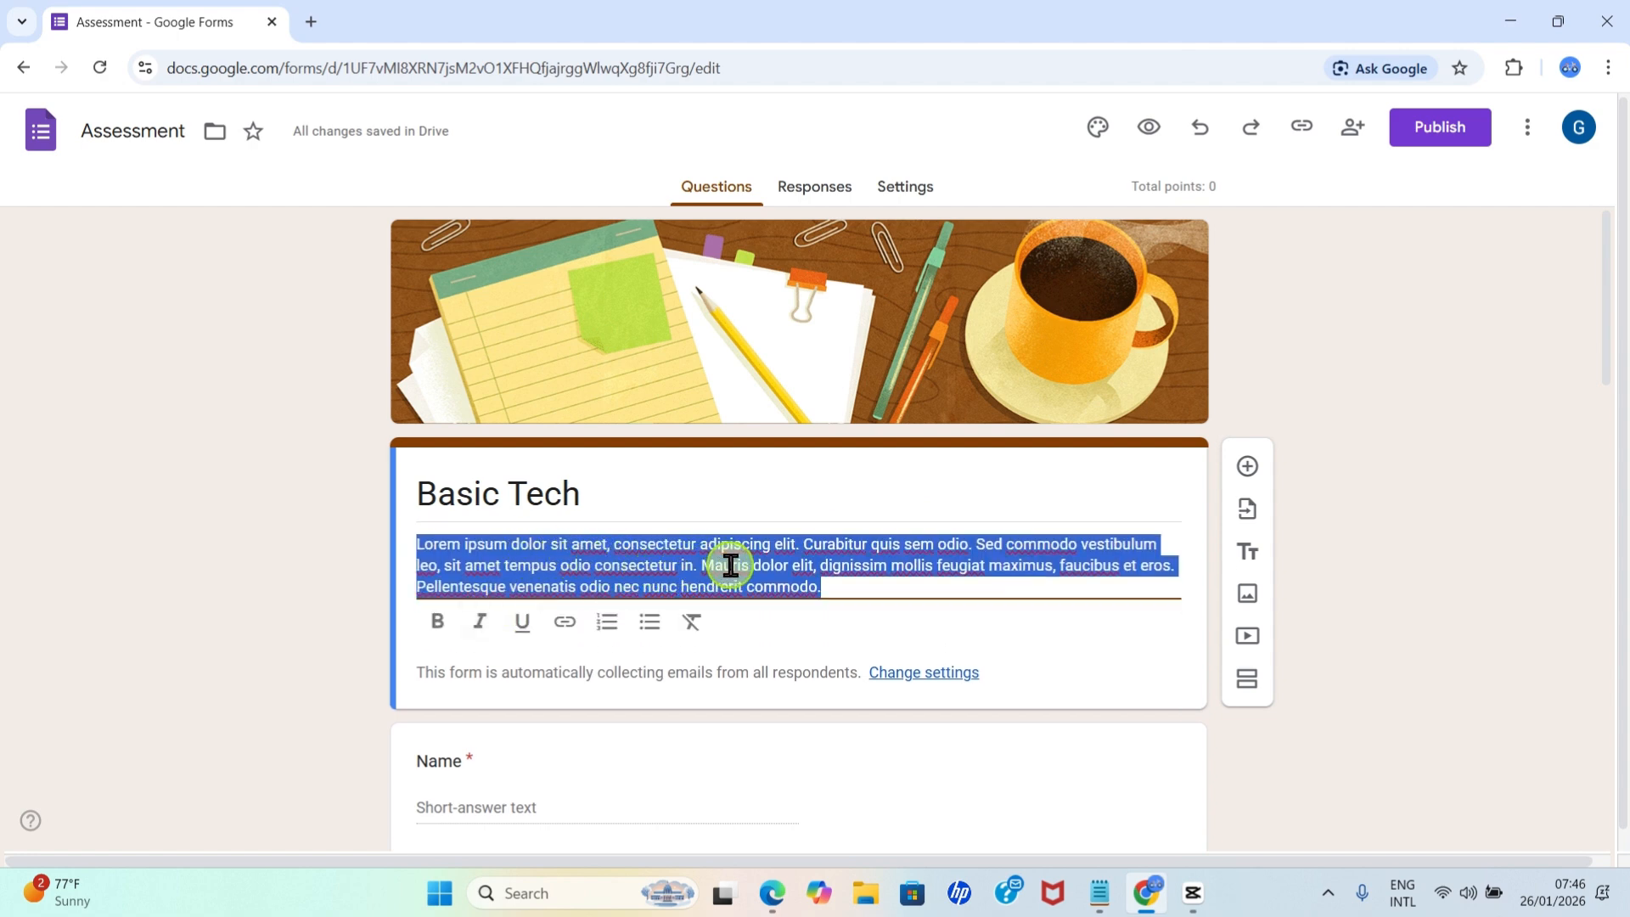
key("BackSpace")
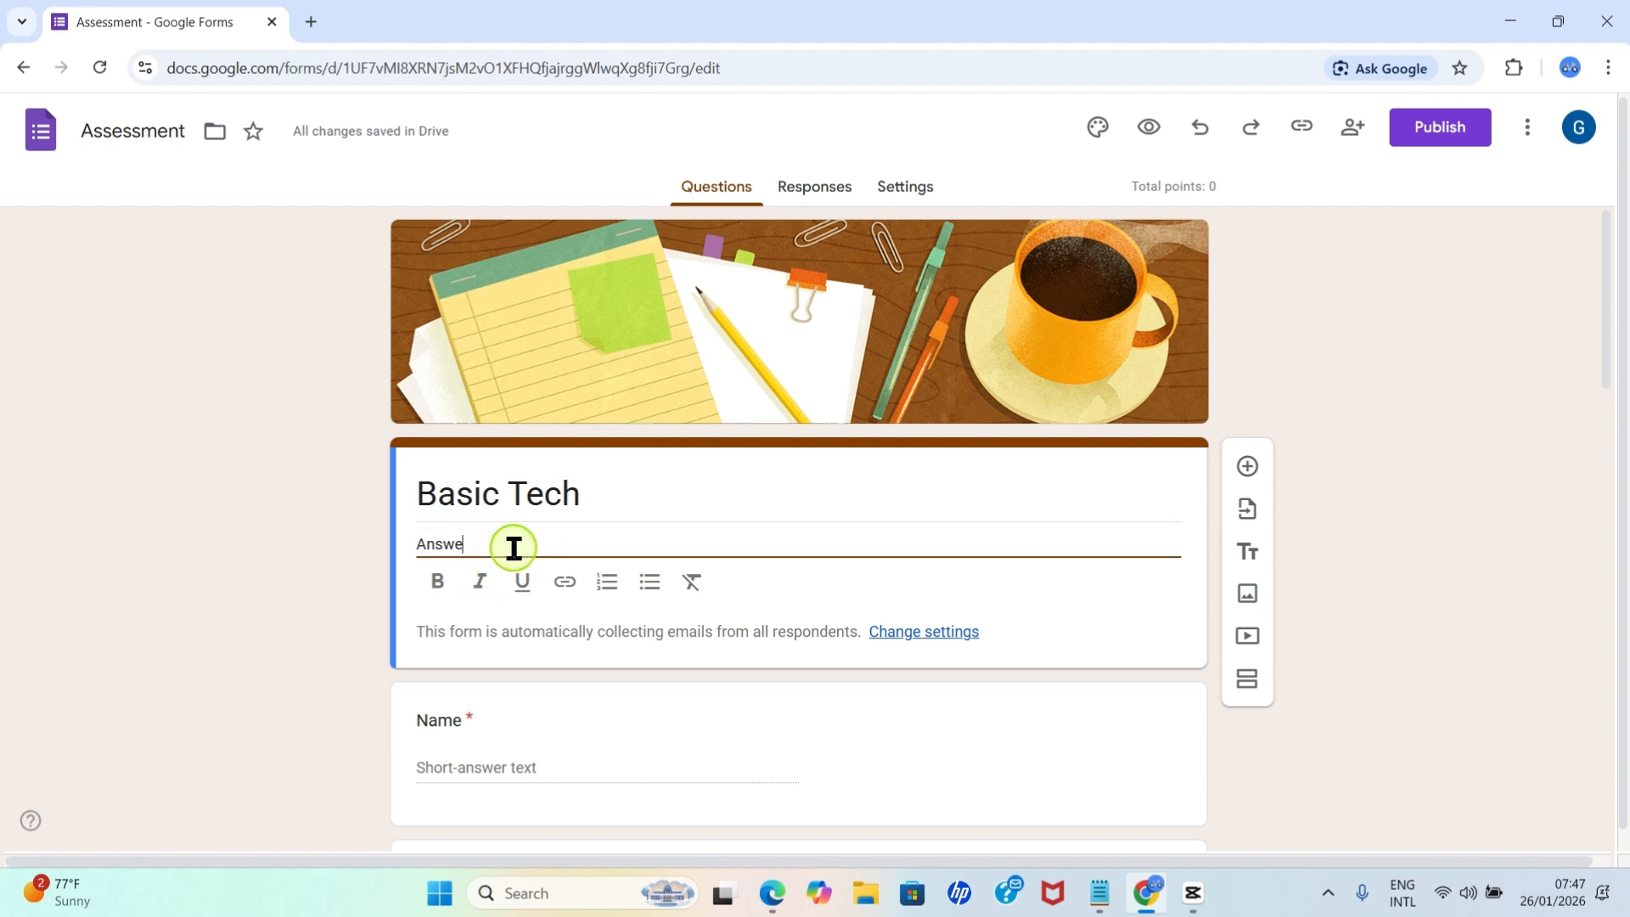
type("Based on Your Knowledge")
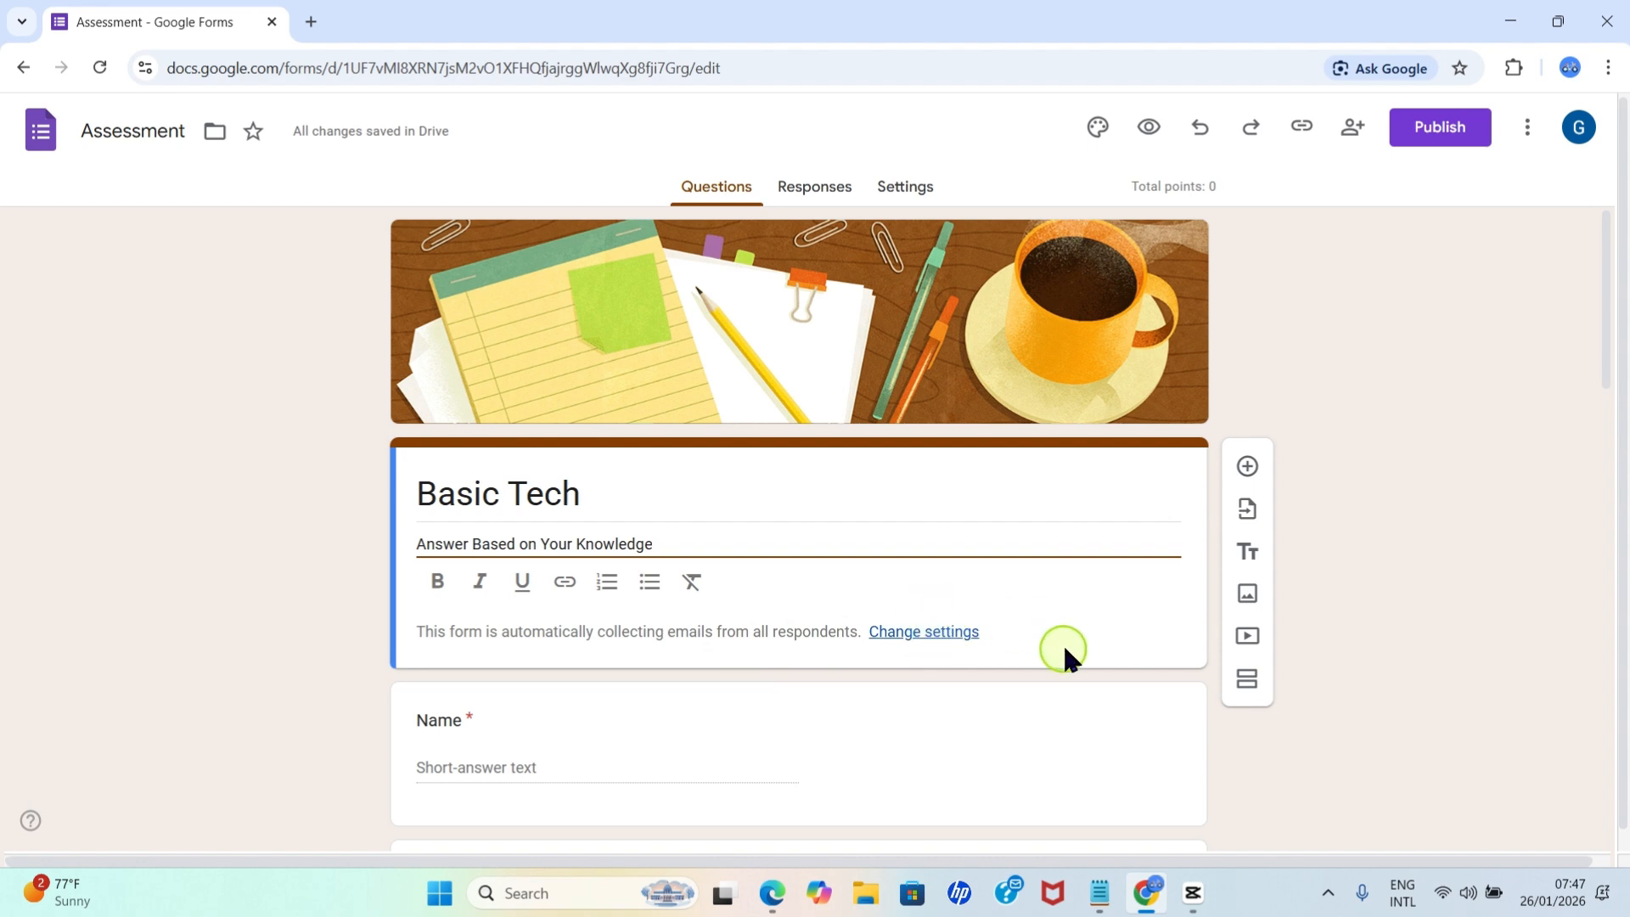
Make the Email short-answer question optional by turning off its required setting.
scroll(1007, 633, "down", 2)
left_click(526, 618)
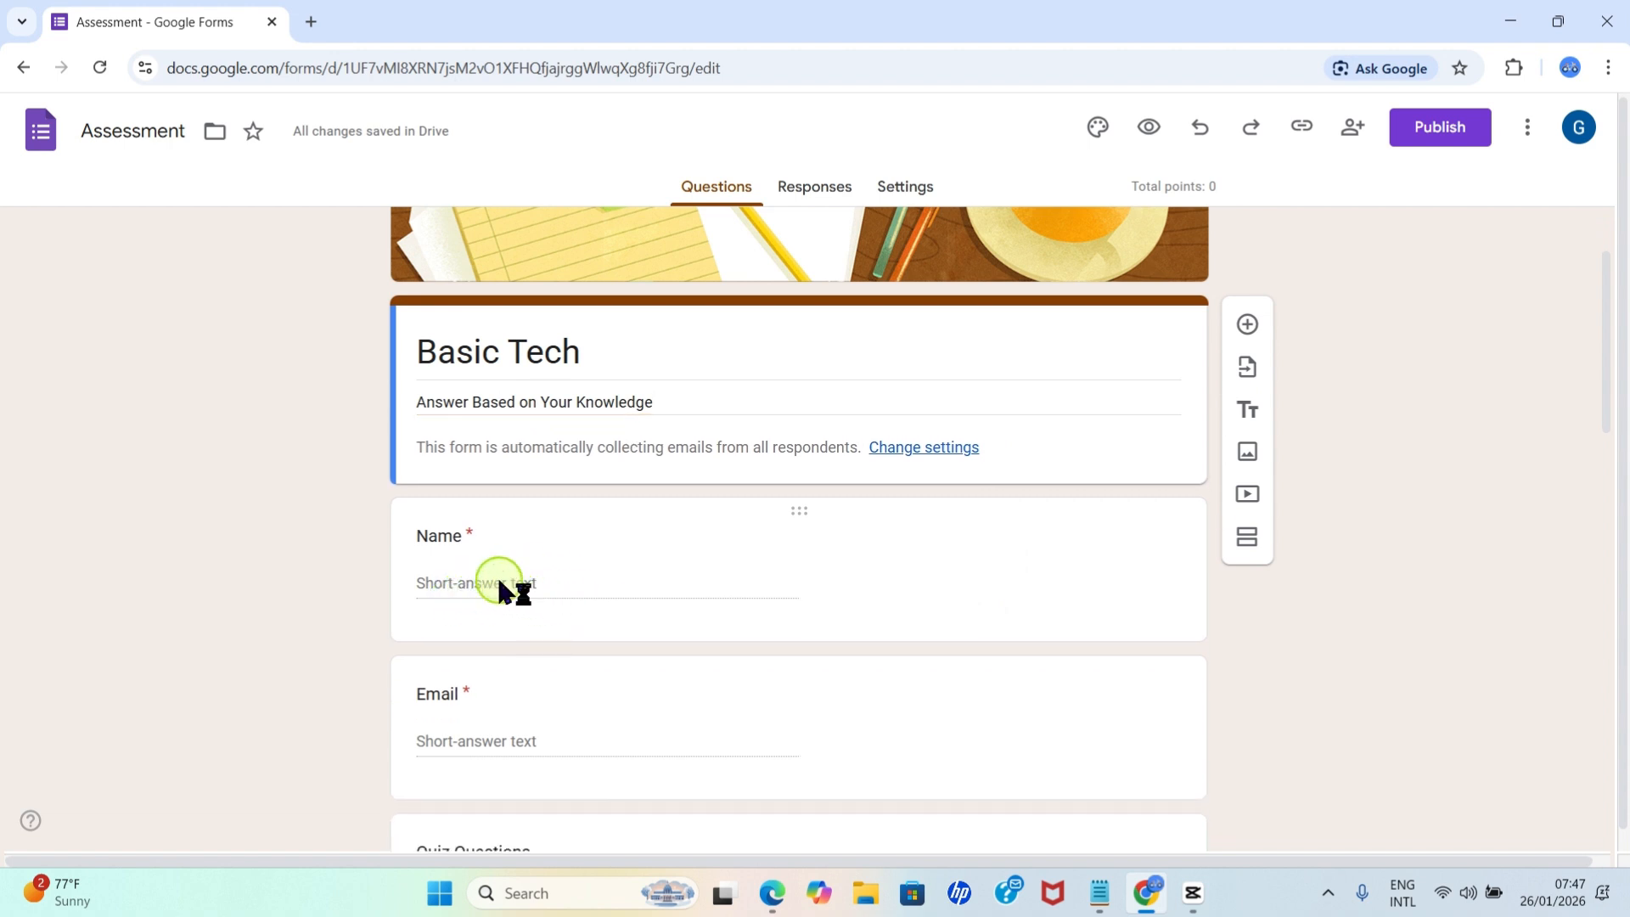
scroll(556, 578, "down", 2)
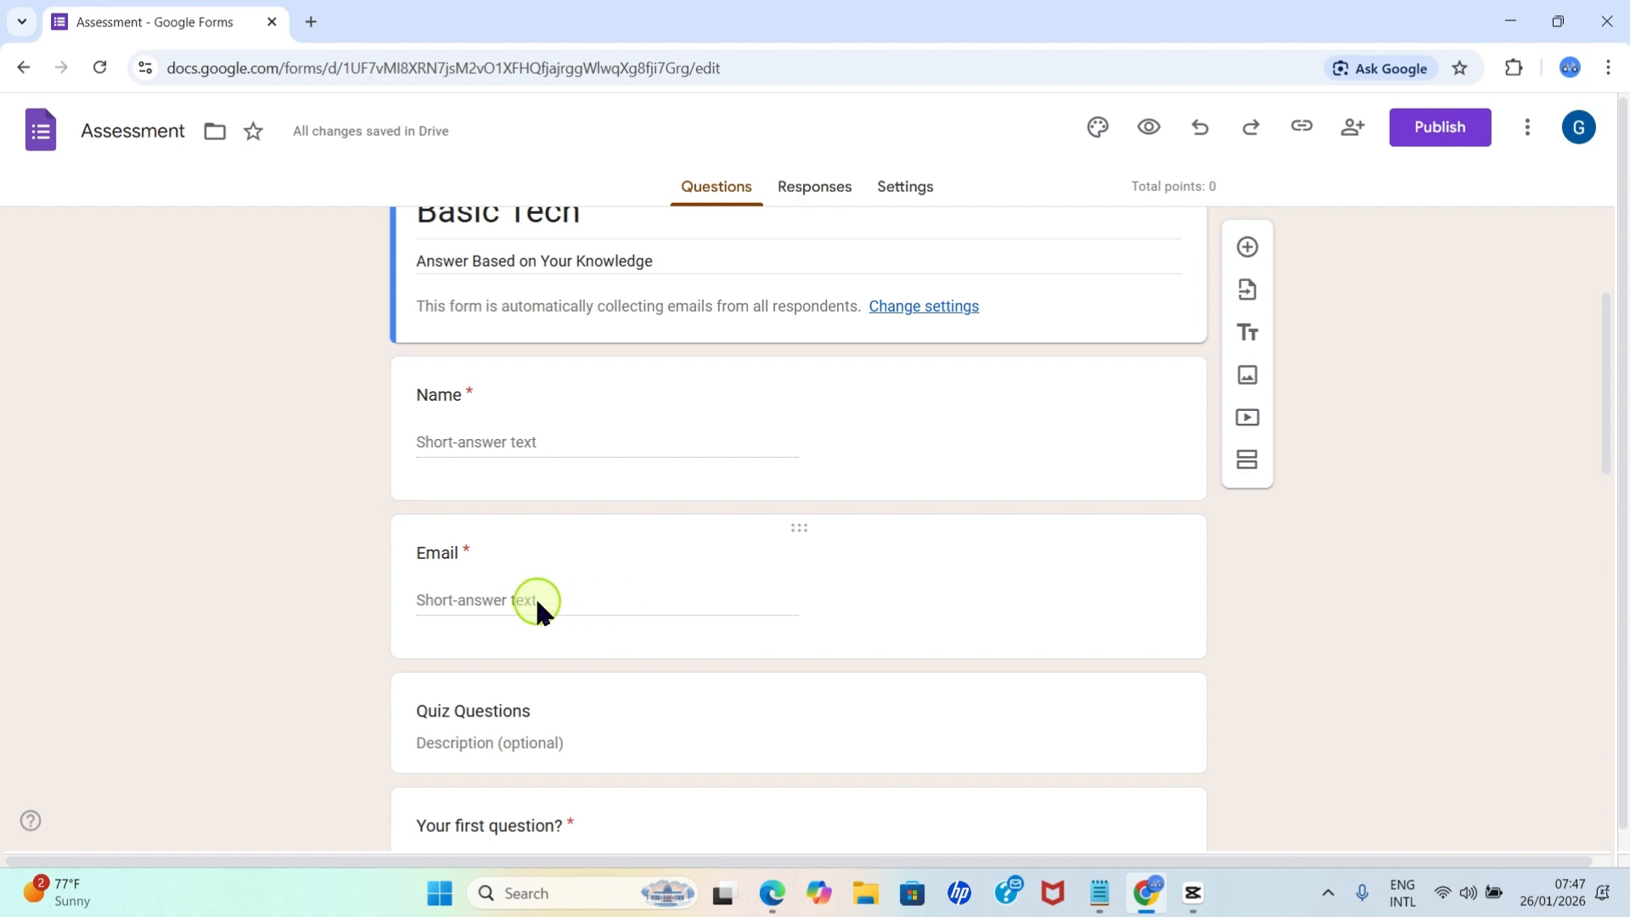
double_click(453, 552)
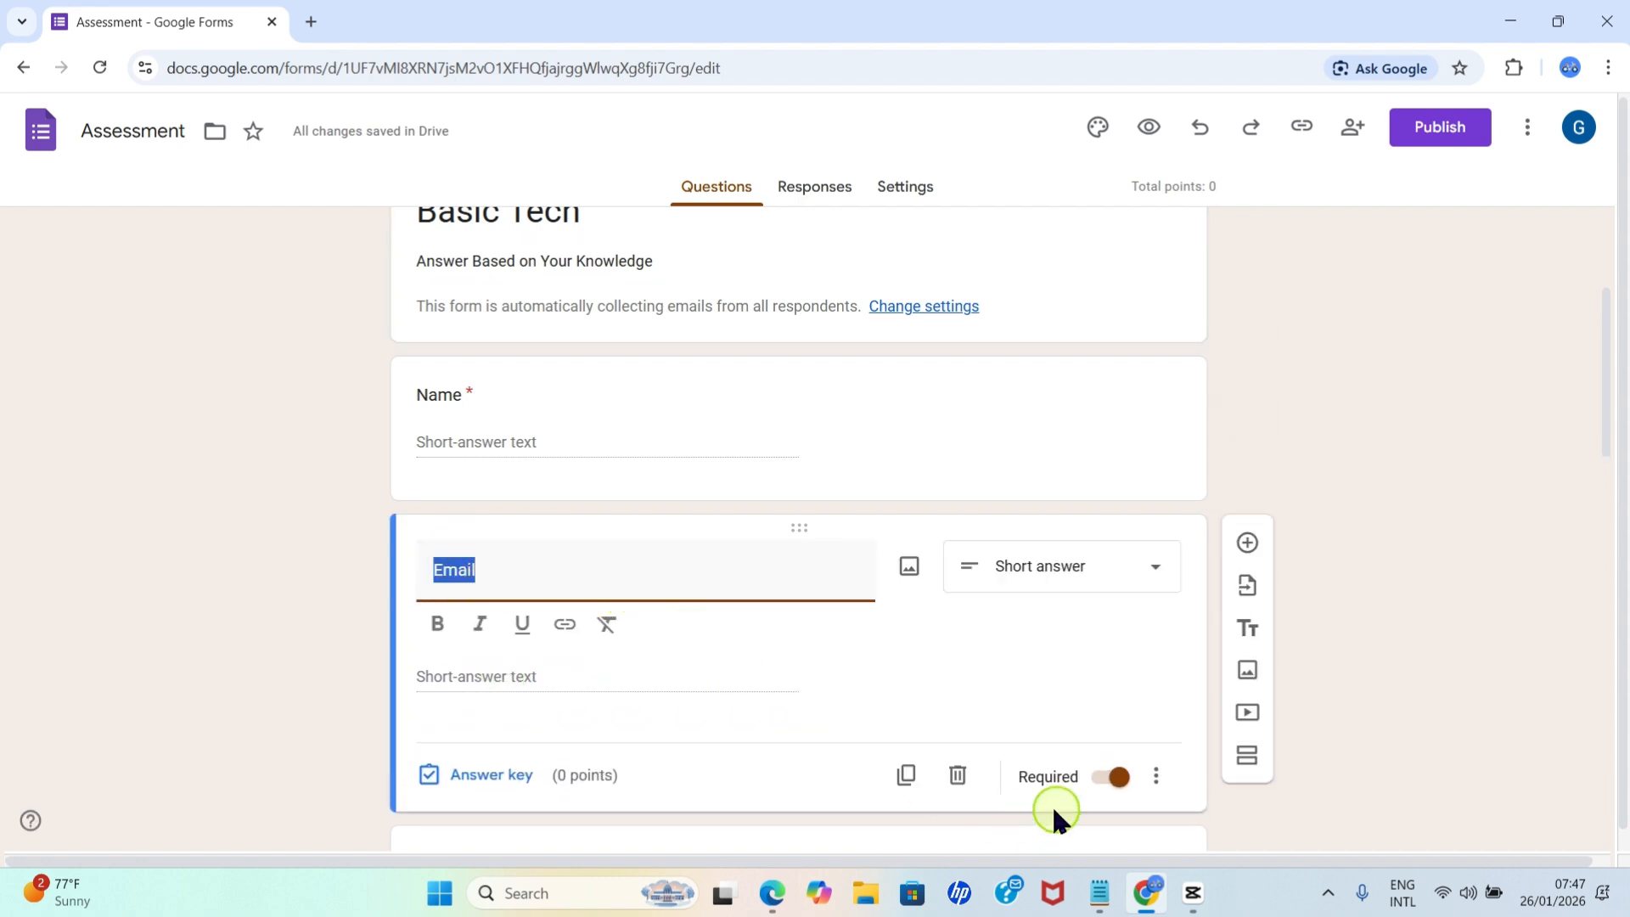
left_click(1108, 779)
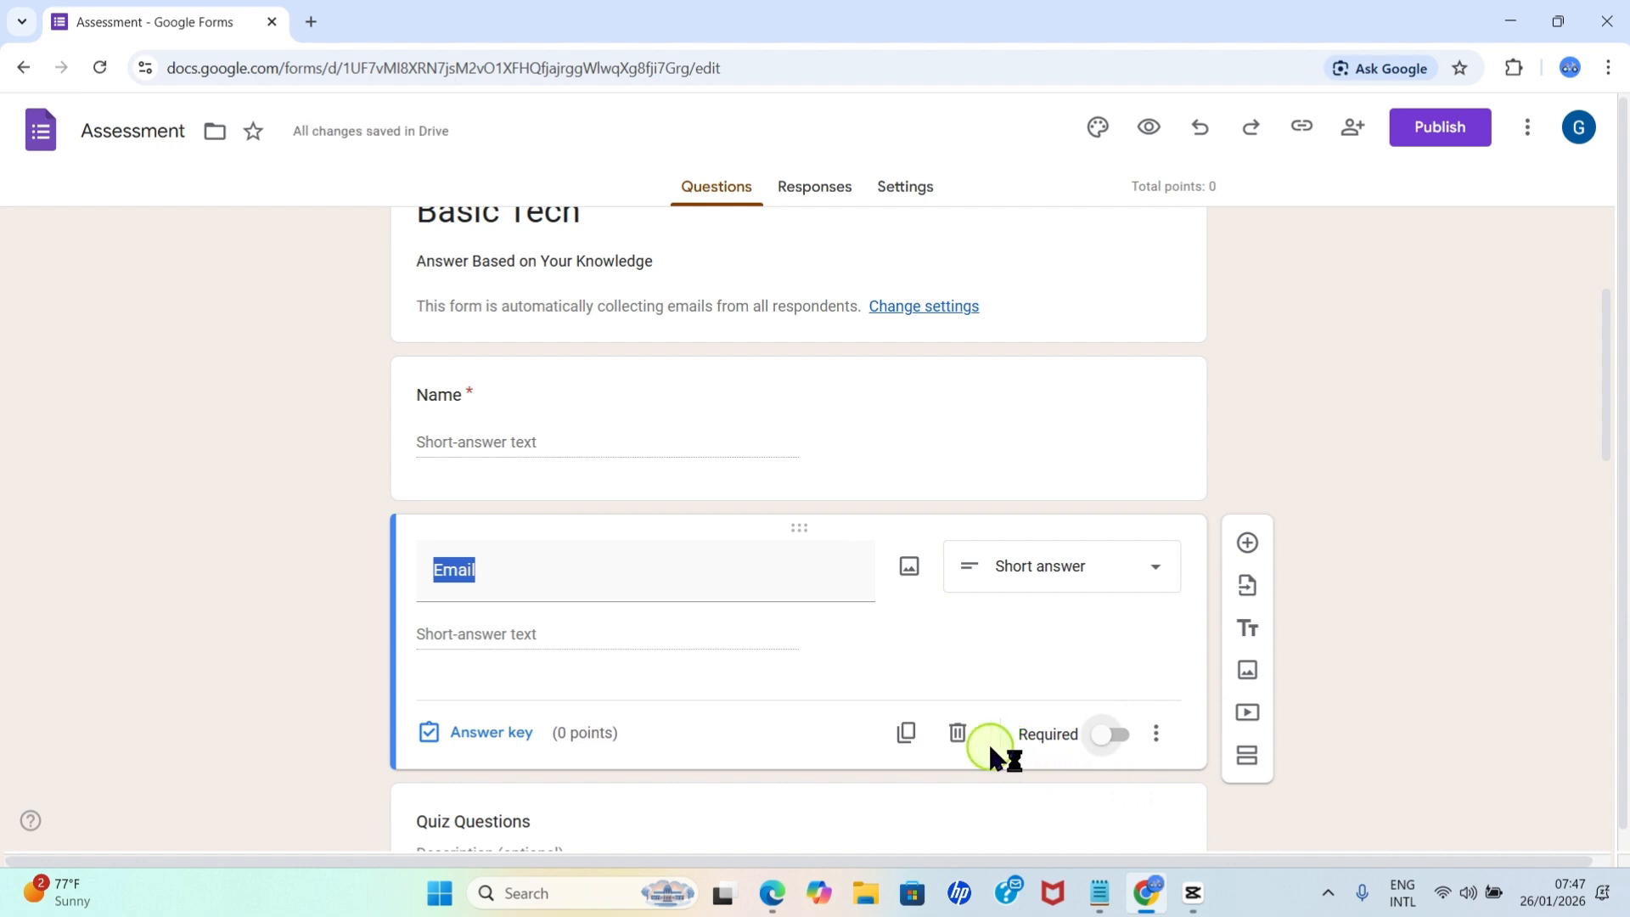
Make the Email short-answer question required again.
left_click(1116, 740)
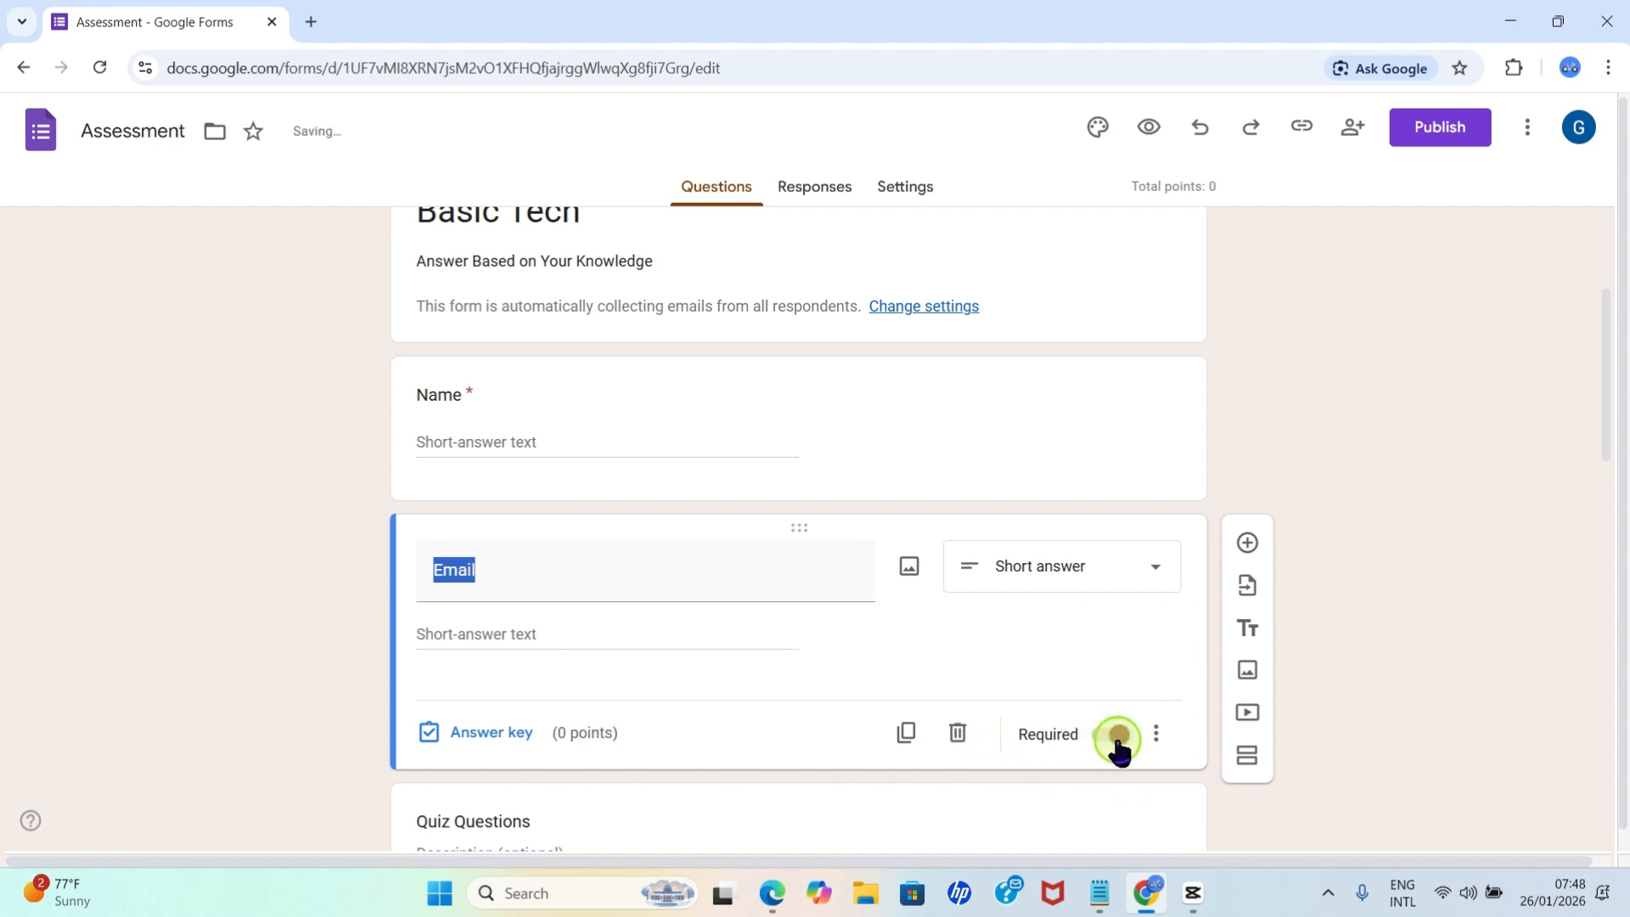
Replace the first quiz question's placeholder text with "Who developed Google Docs?".
left_click(582, 572)
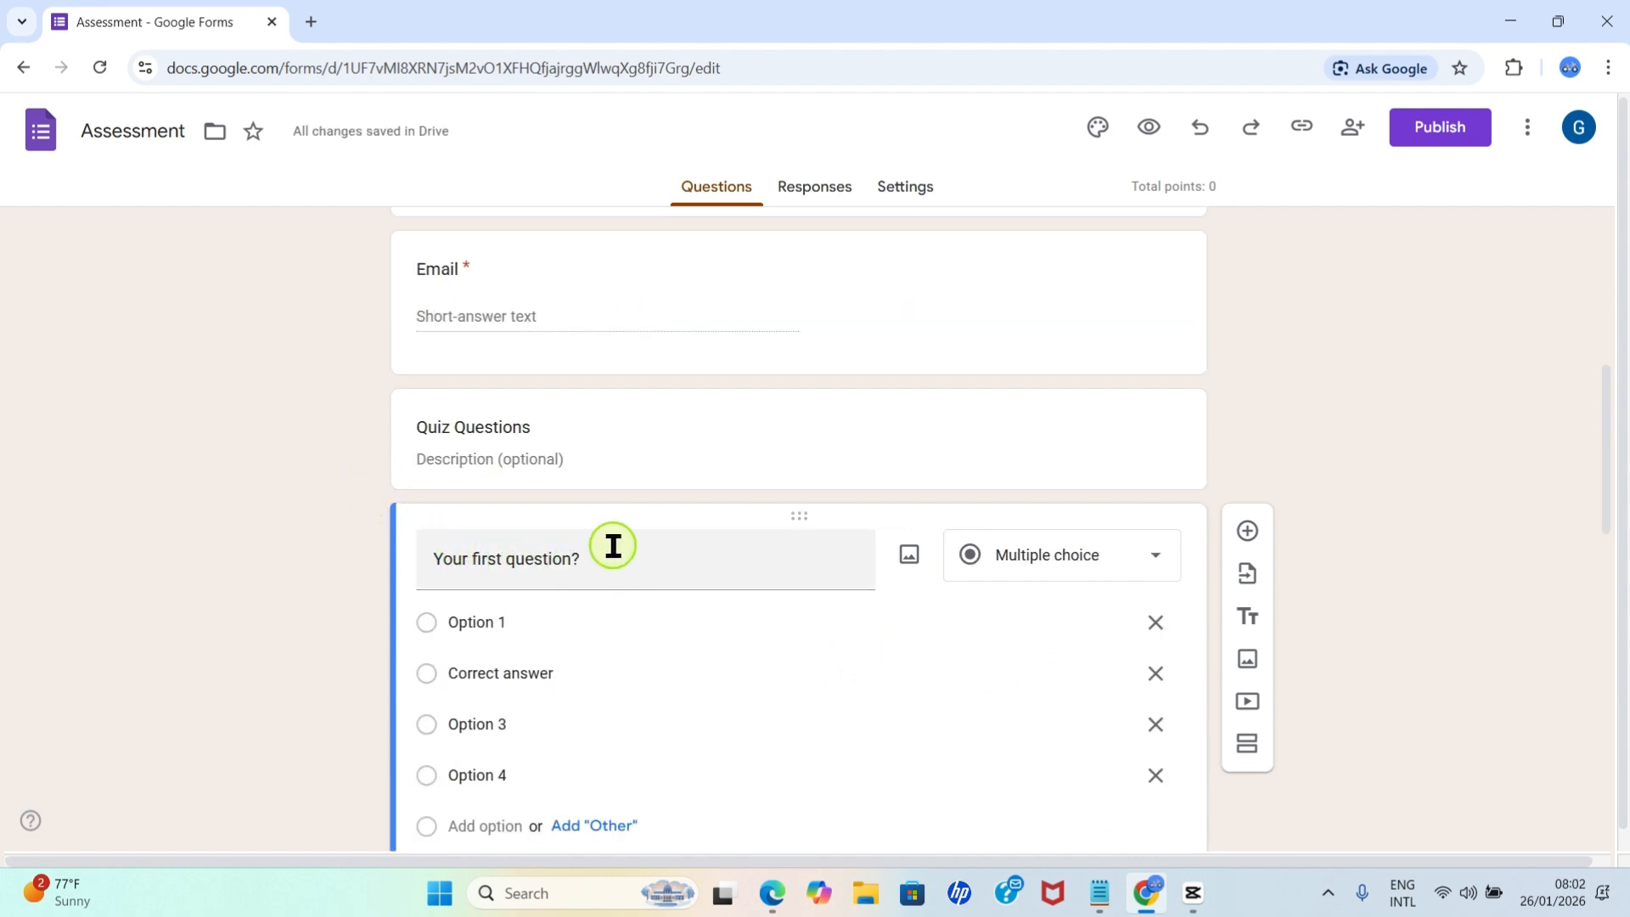
left_click(520, 558)
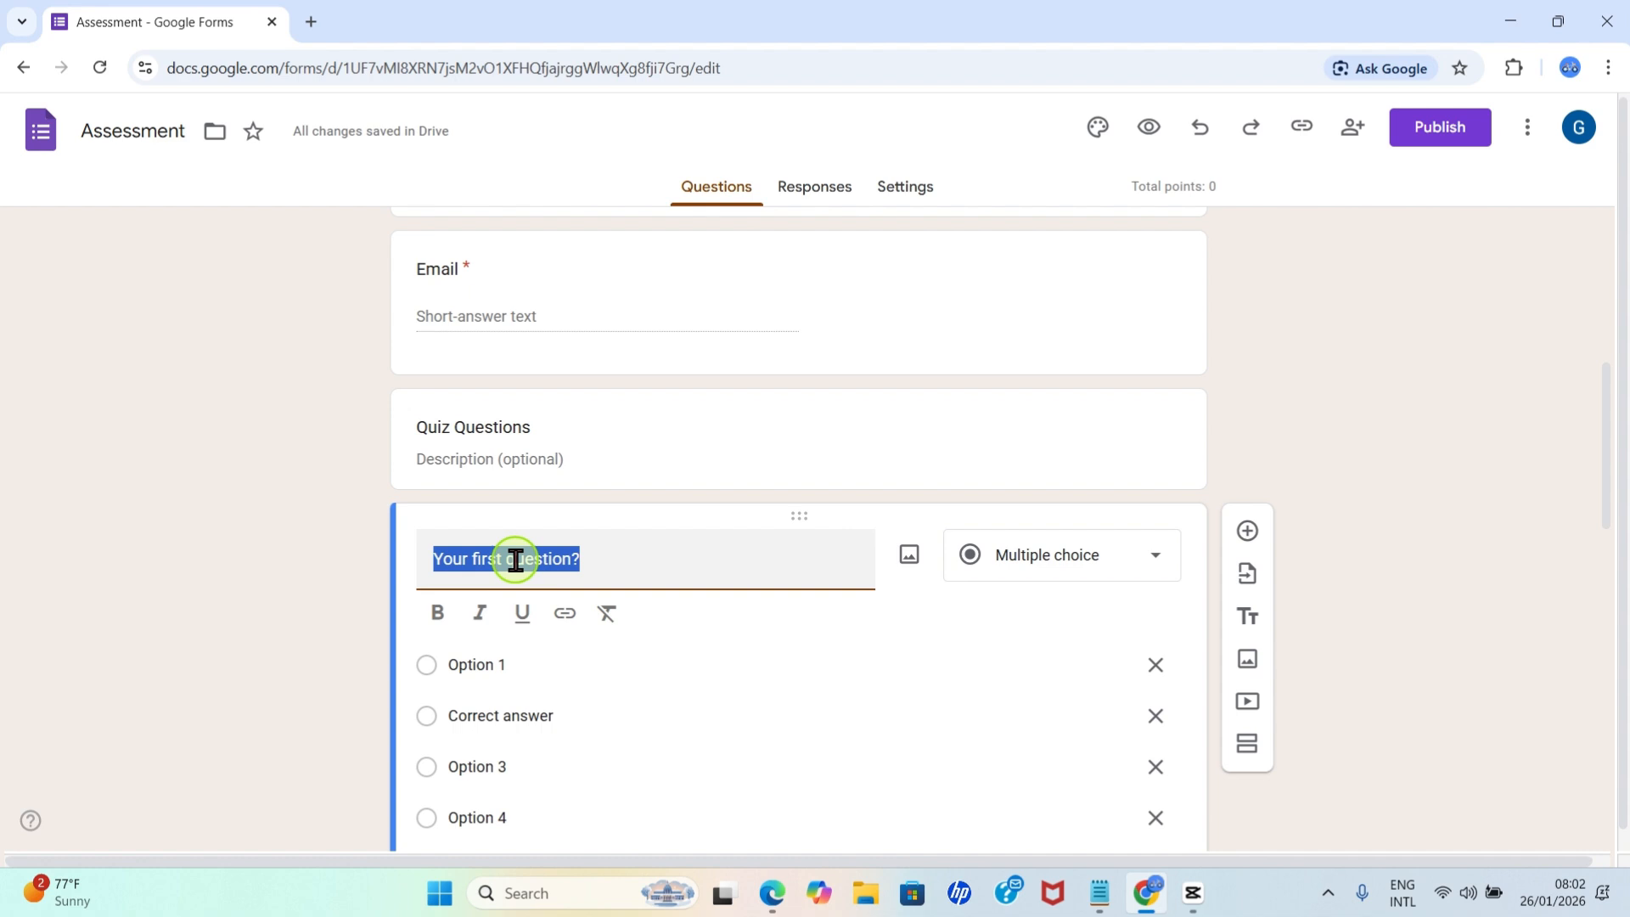
key("Right")
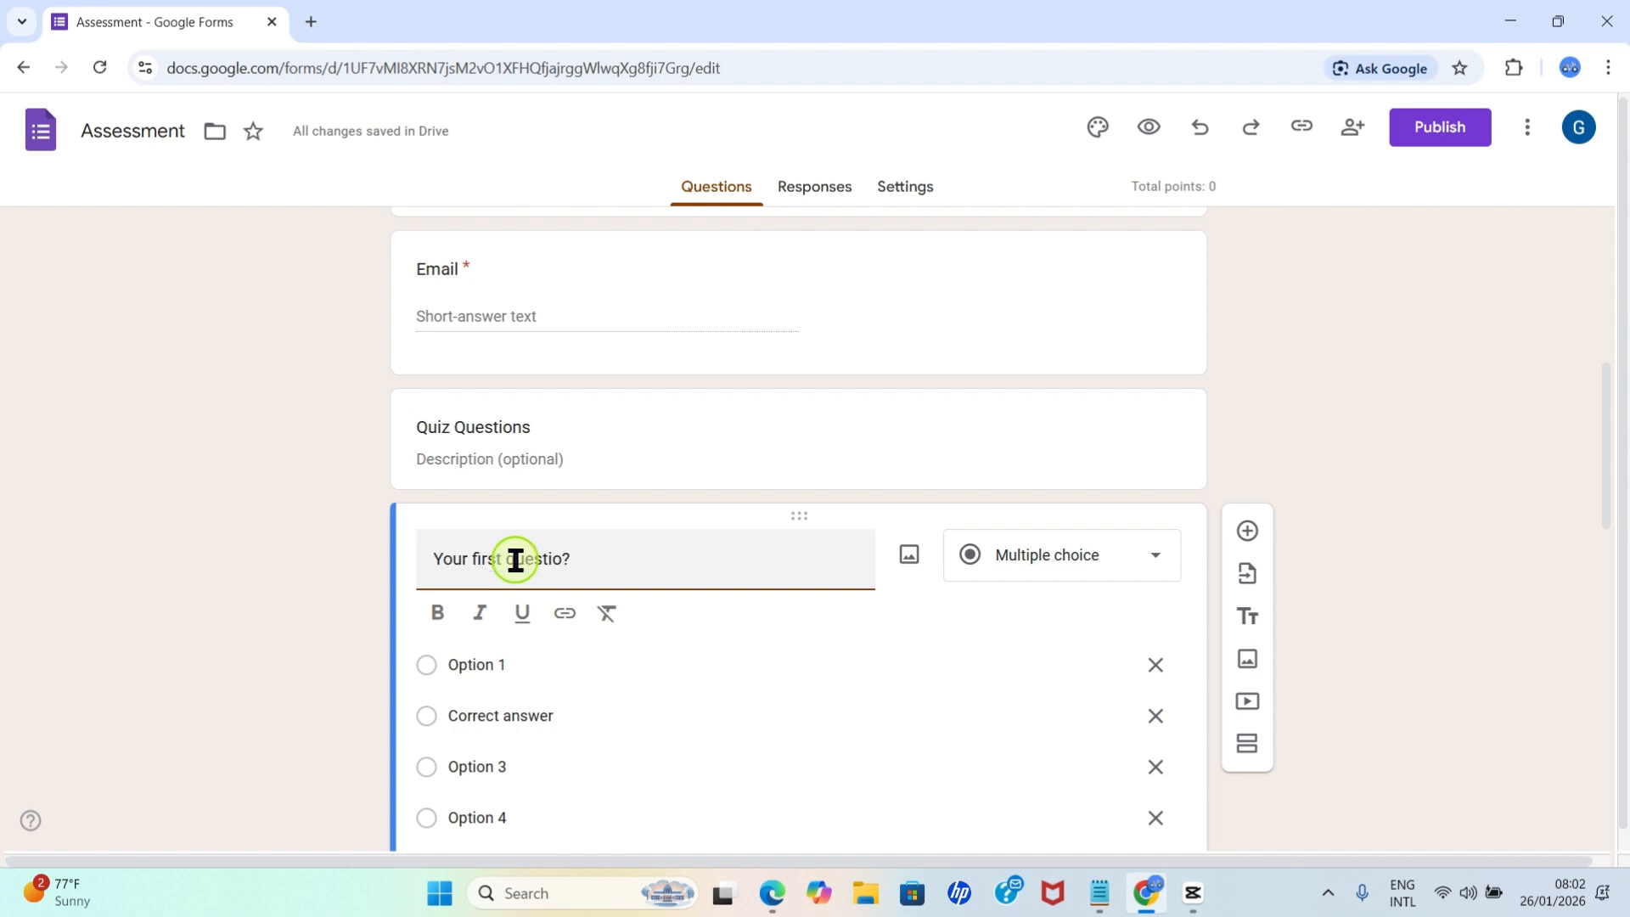
key("BackSpace")
key("BackSpace")
key("BackSpace")
key("BackSpace")
key("BackSpace")
key("BackSpace")
key("BackSpace")
key("BackSpace")
key("BackSpace")
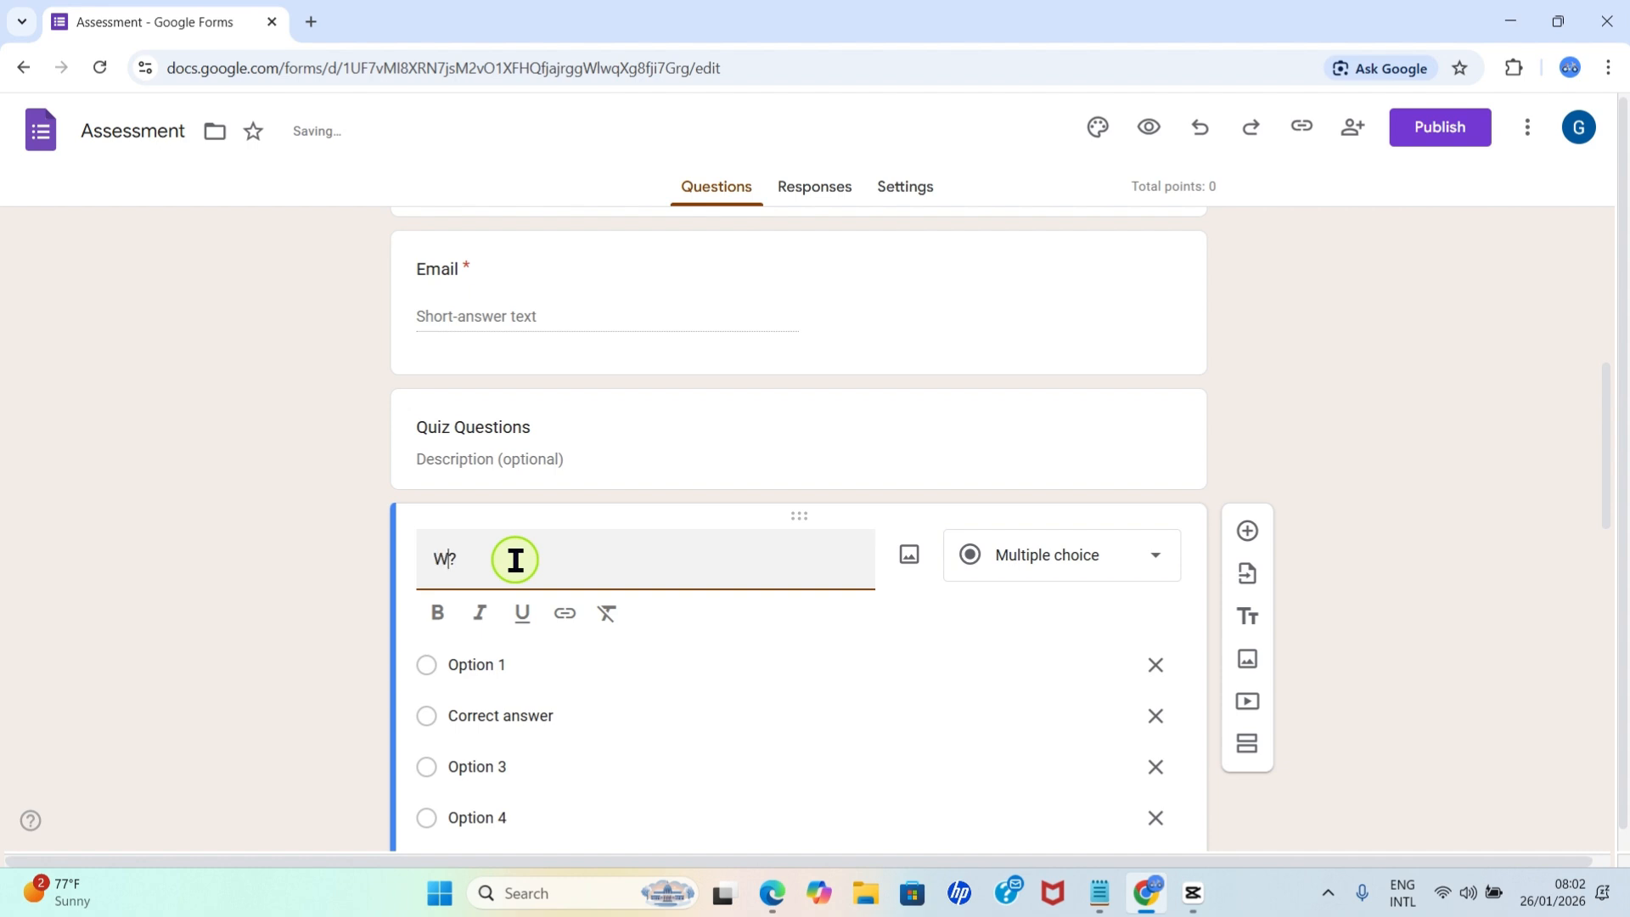
type("Who dev")
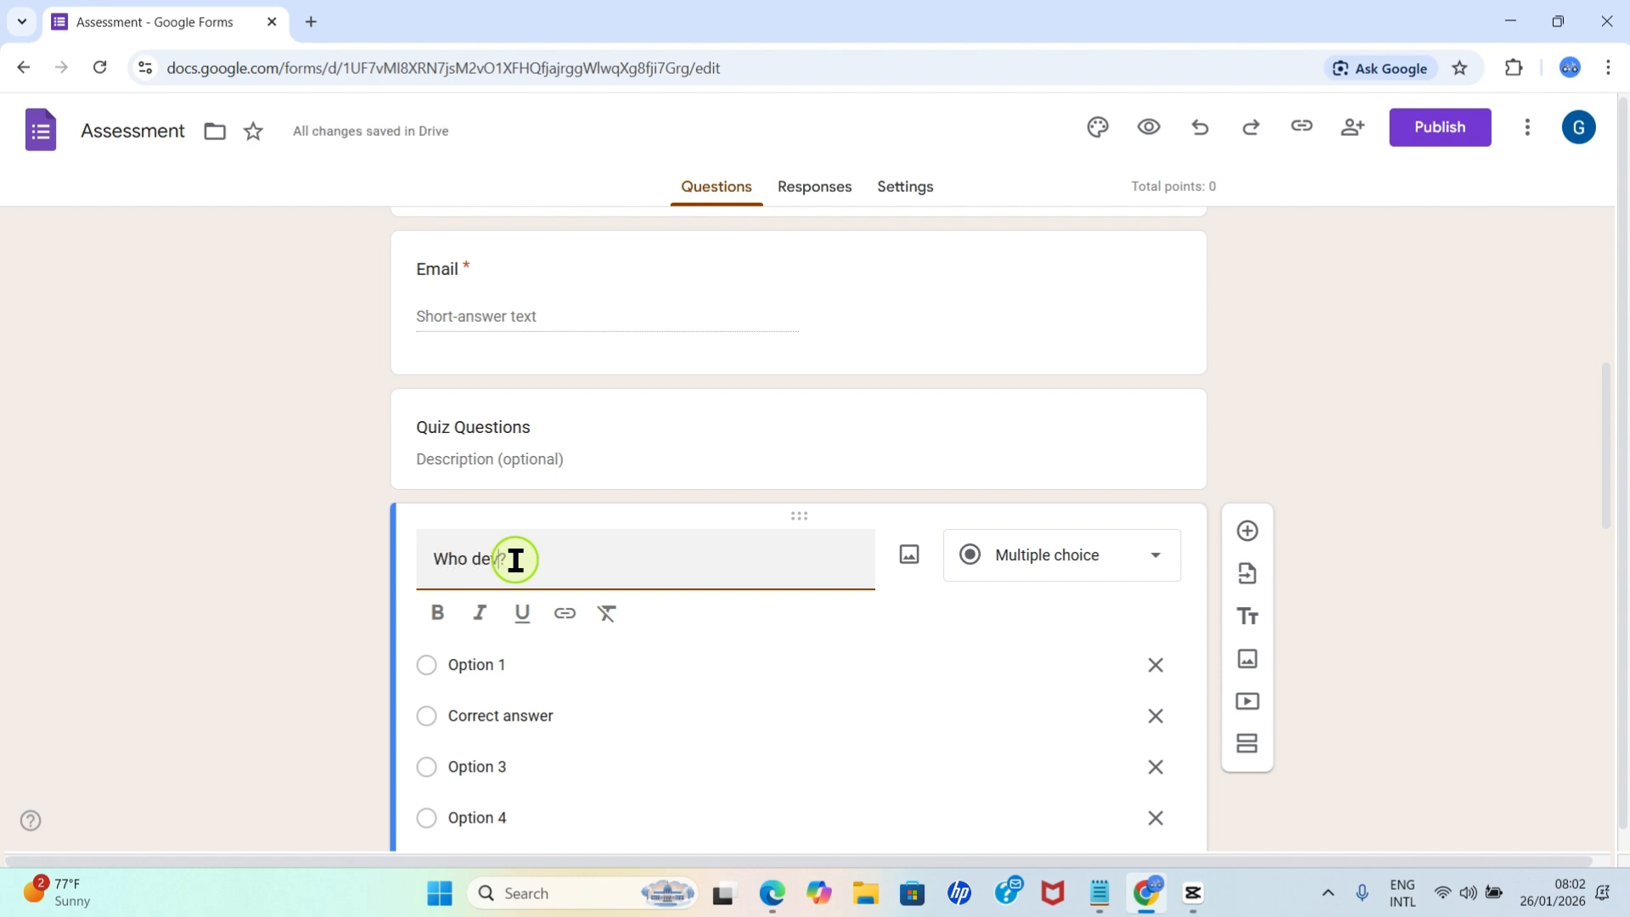
type("eloped Google Docs")
Change the Google Docs question to Checkboxes and rename its first three options Microsoft, Google and Apple.
left_click(1104, 564)
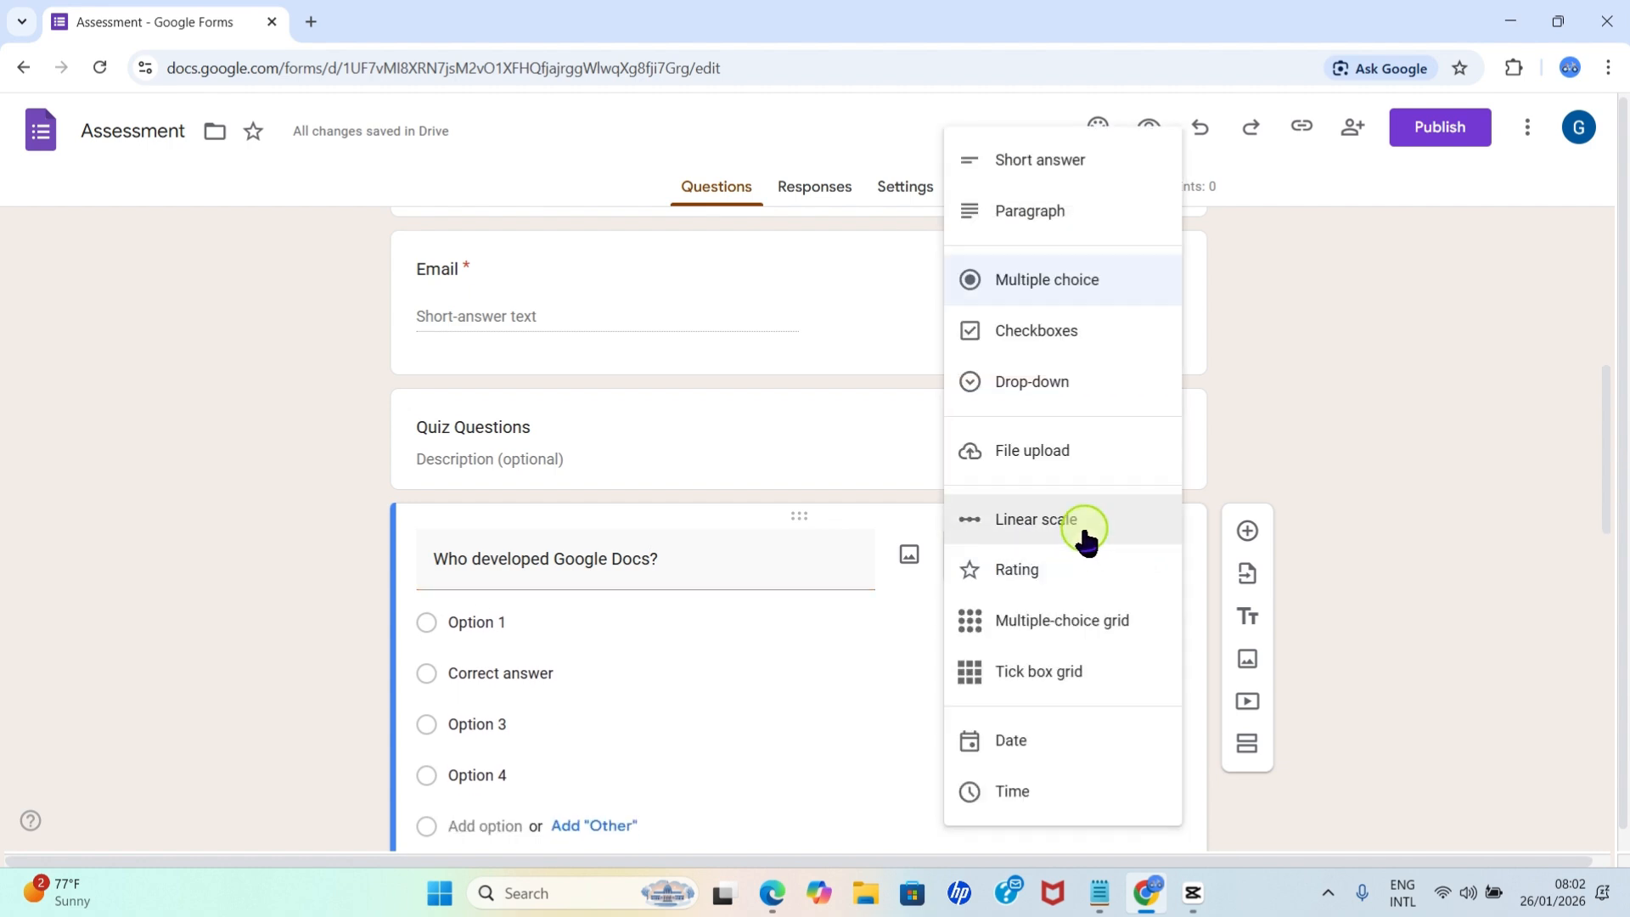
left_click(1041, 333)
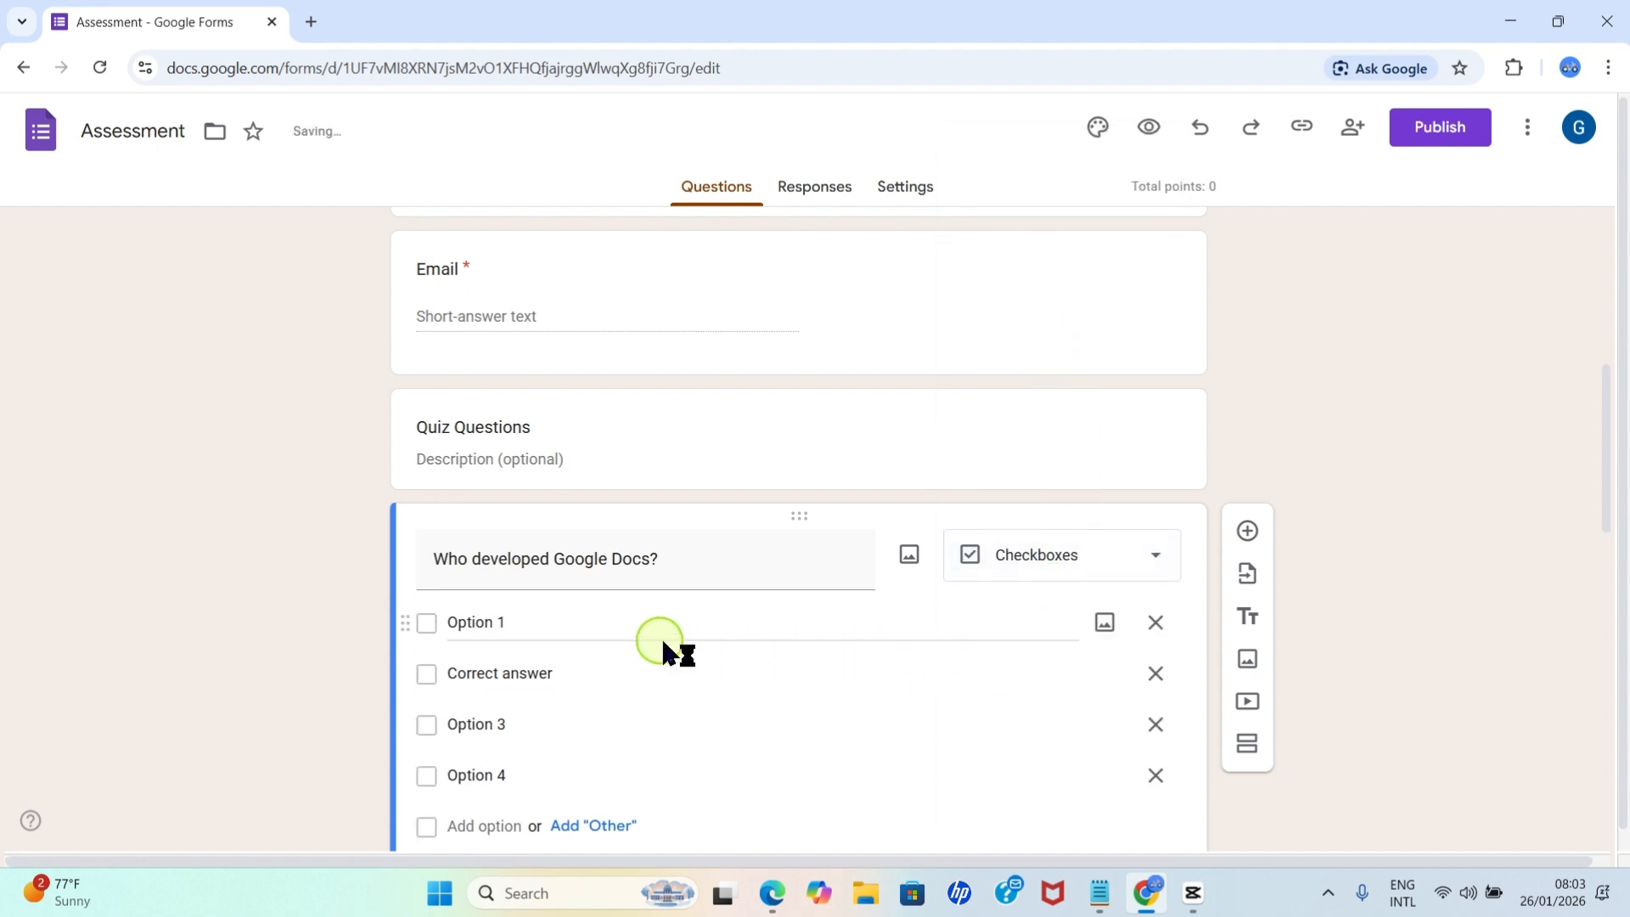
left_click(494, 623)
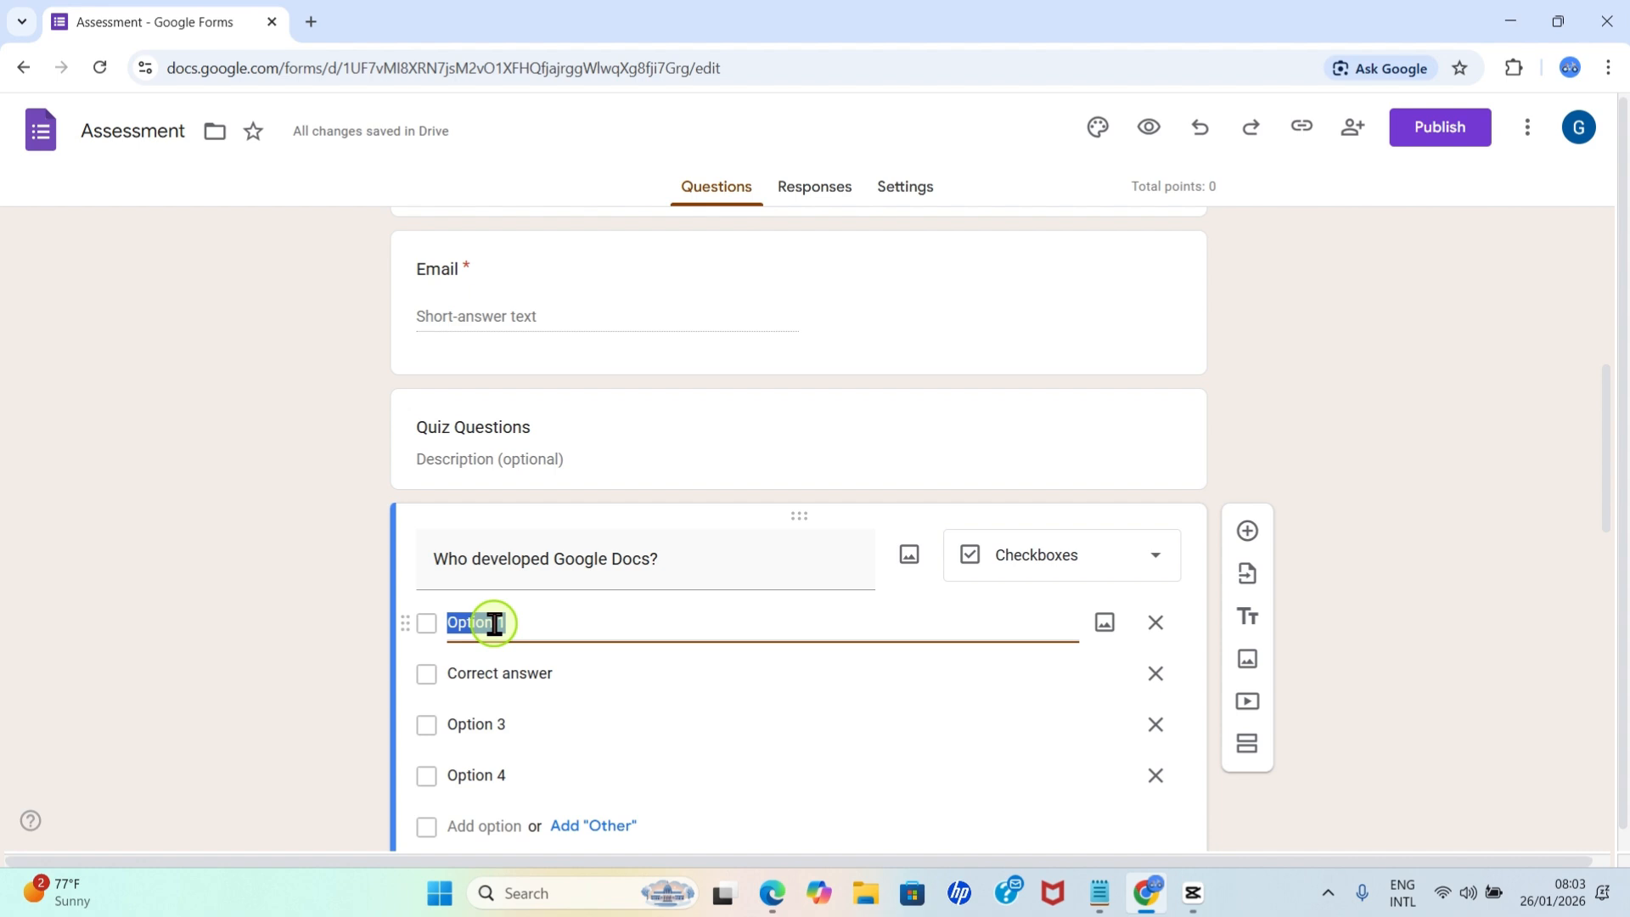
type("Microsoft")
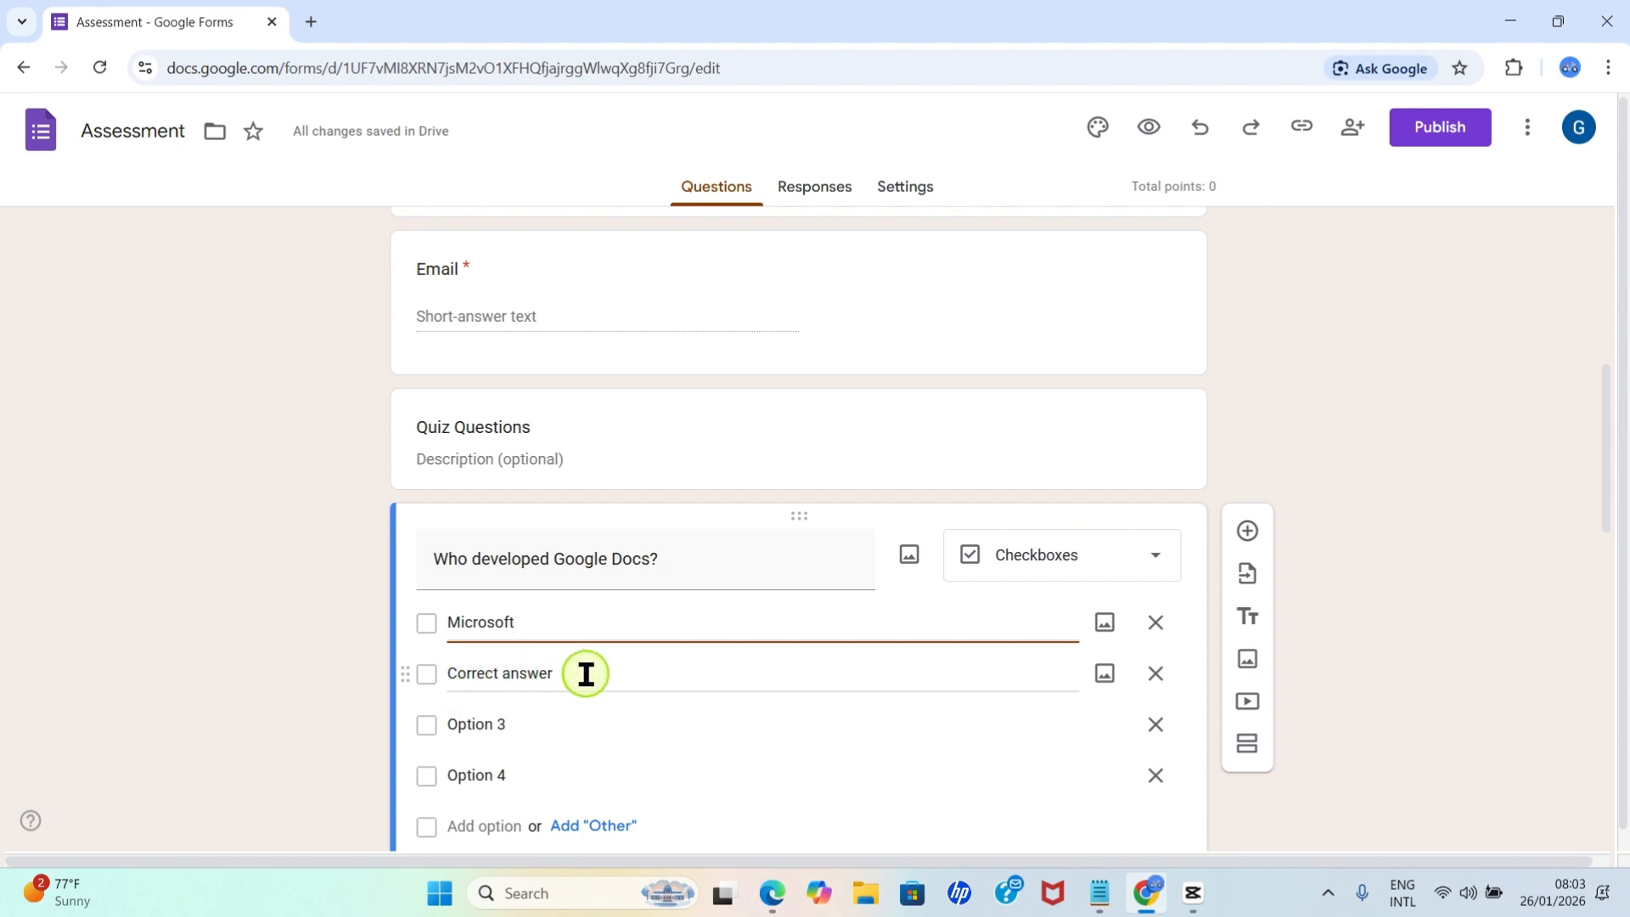
left_click(538, 676)
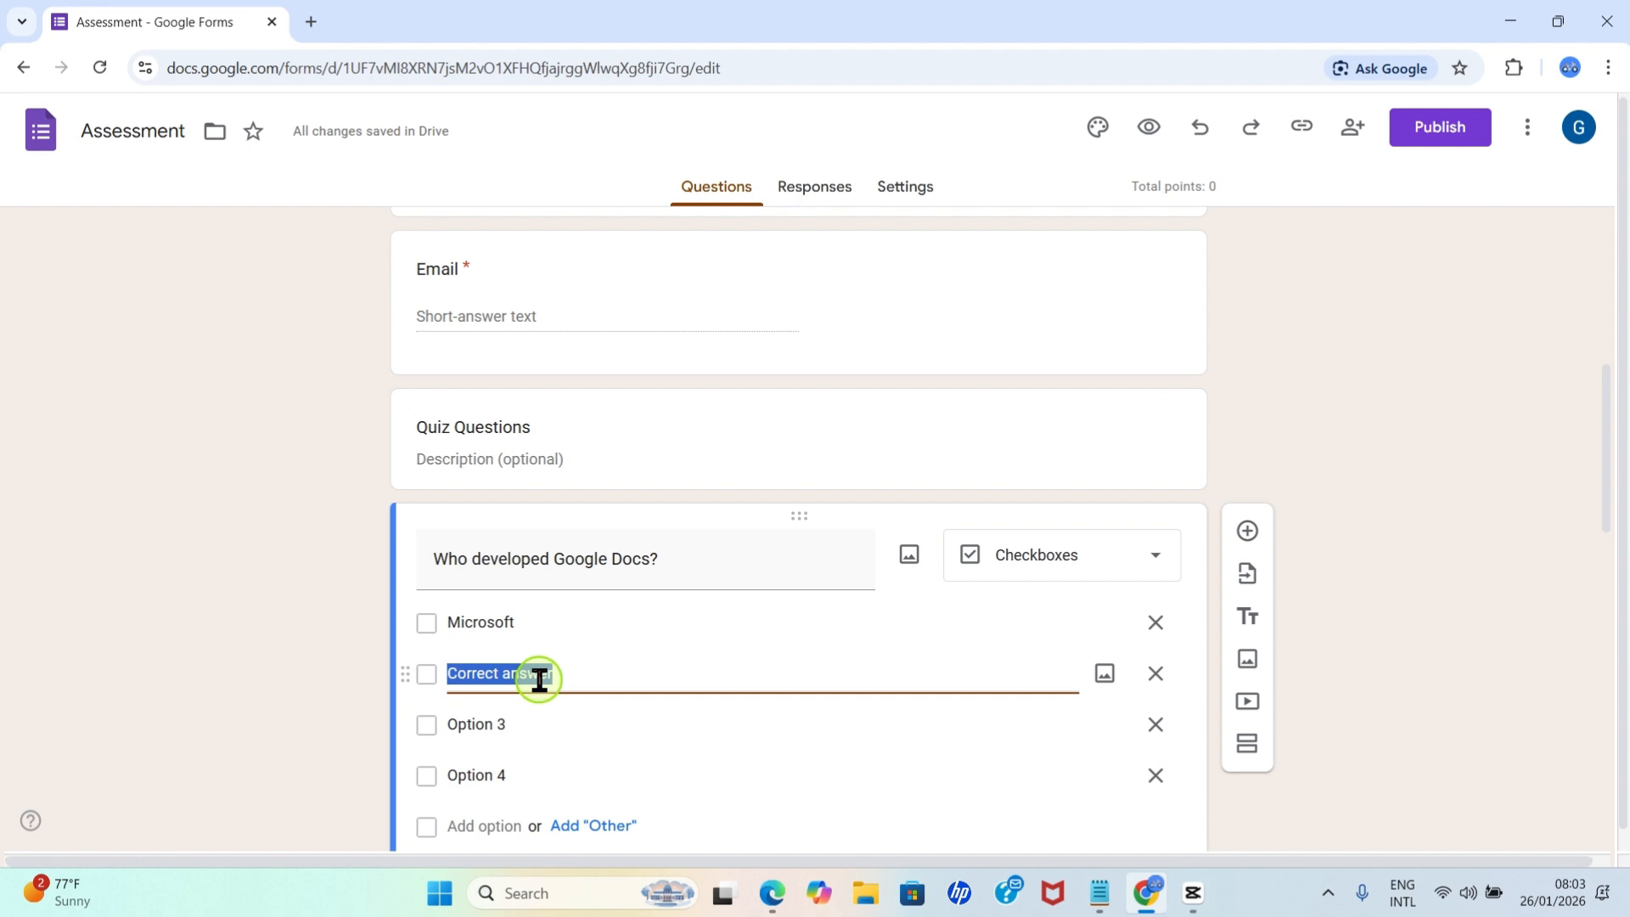
type("Google")
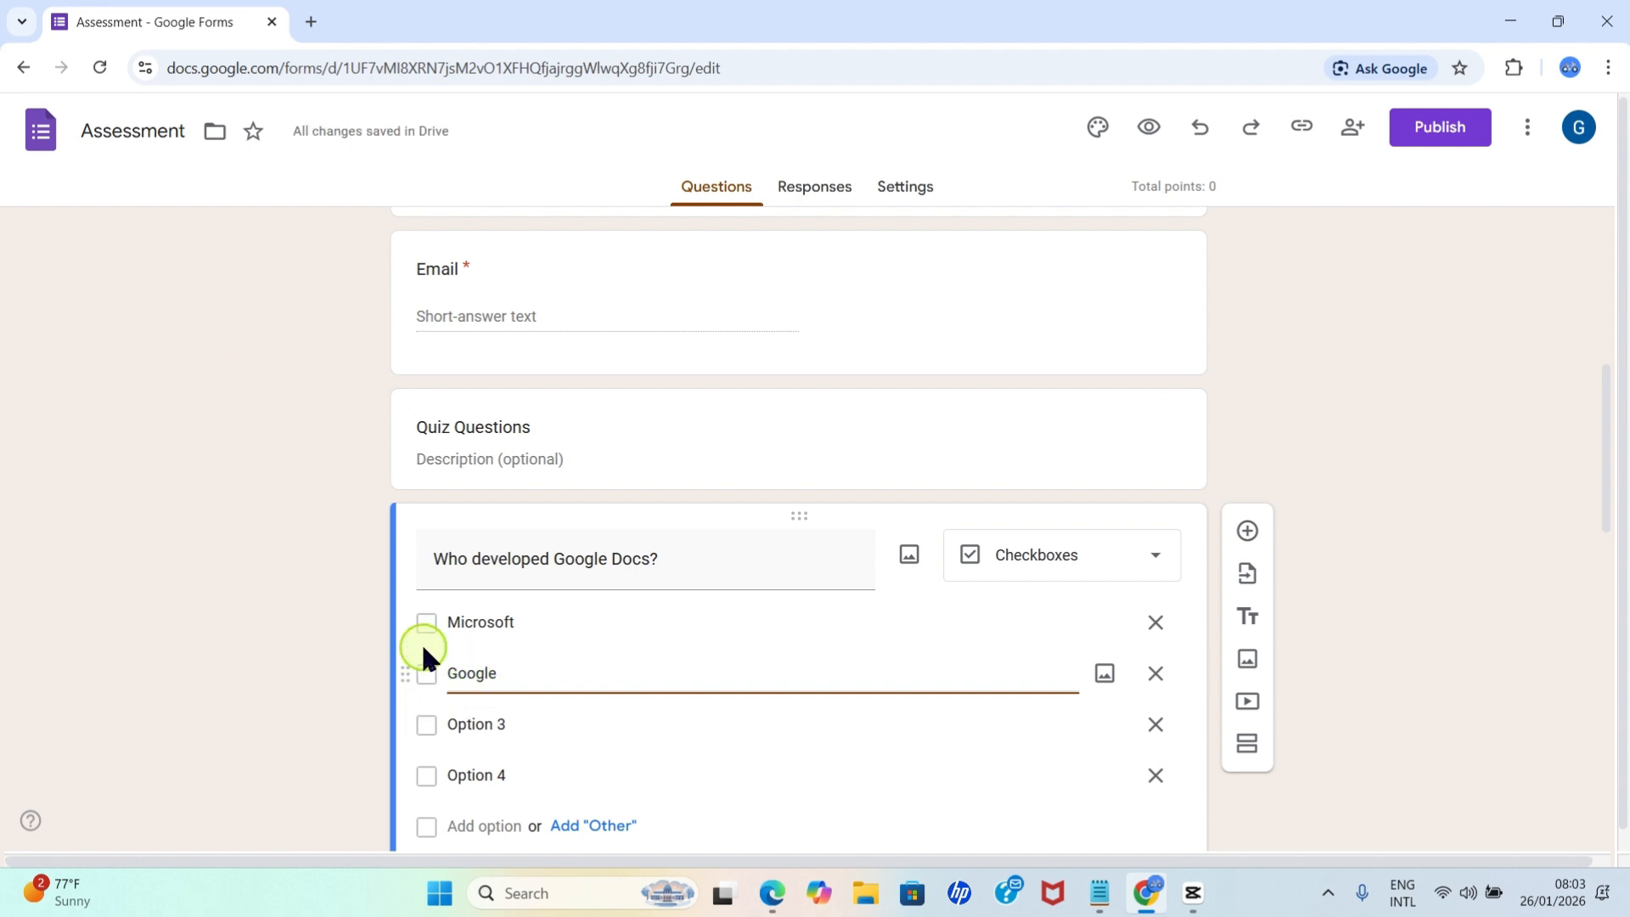
left_click(488, 724)
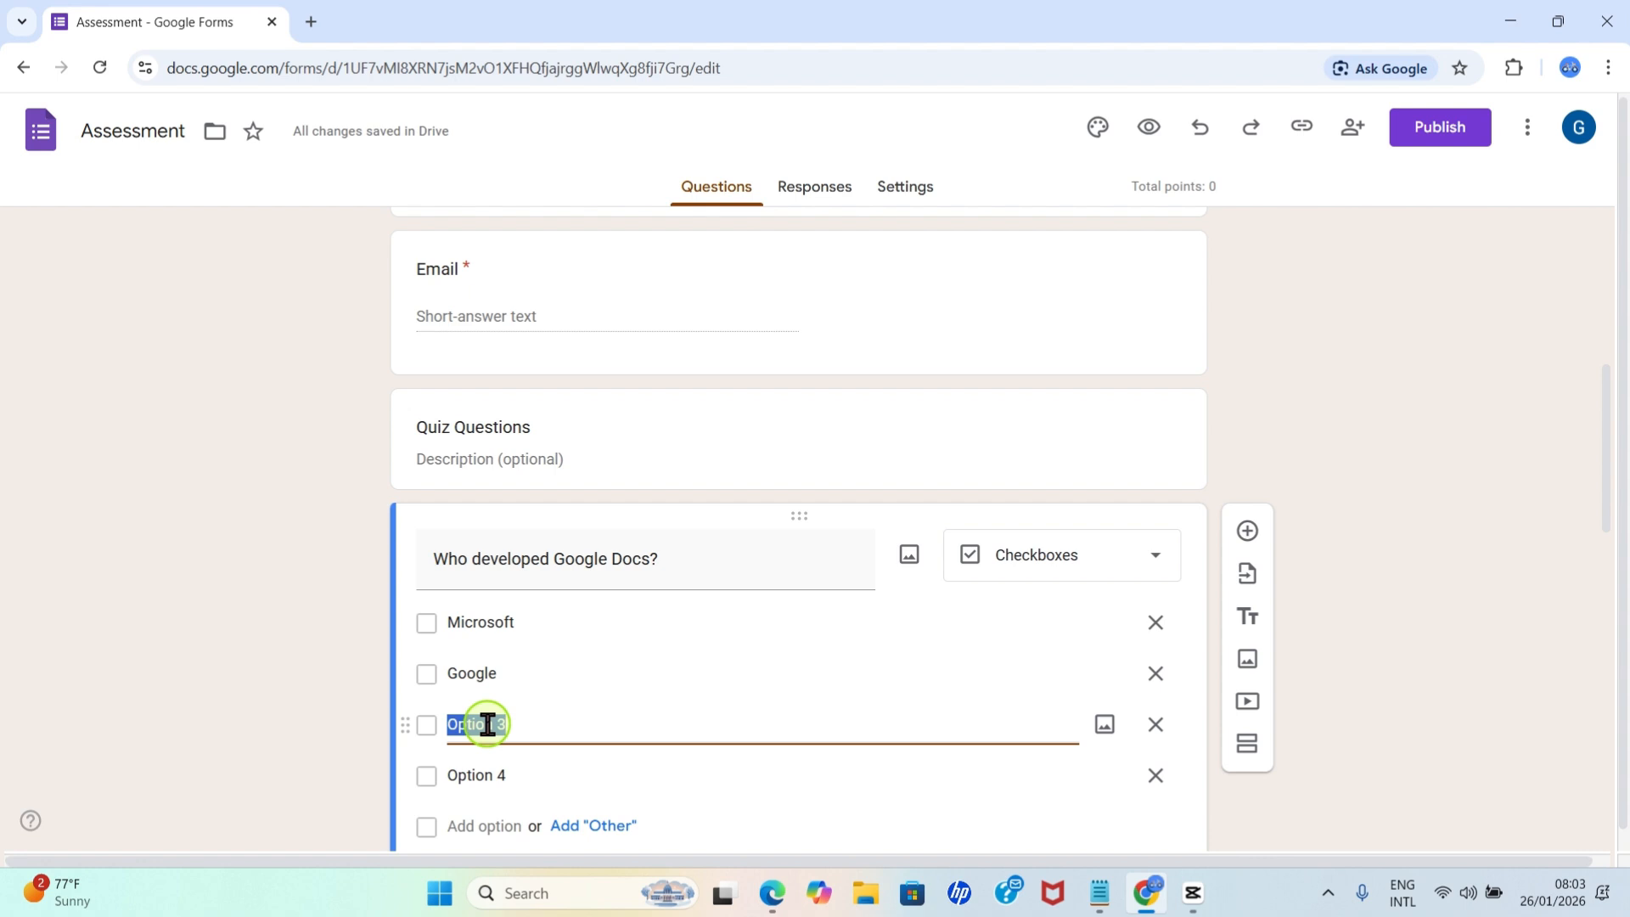
type("Apple")
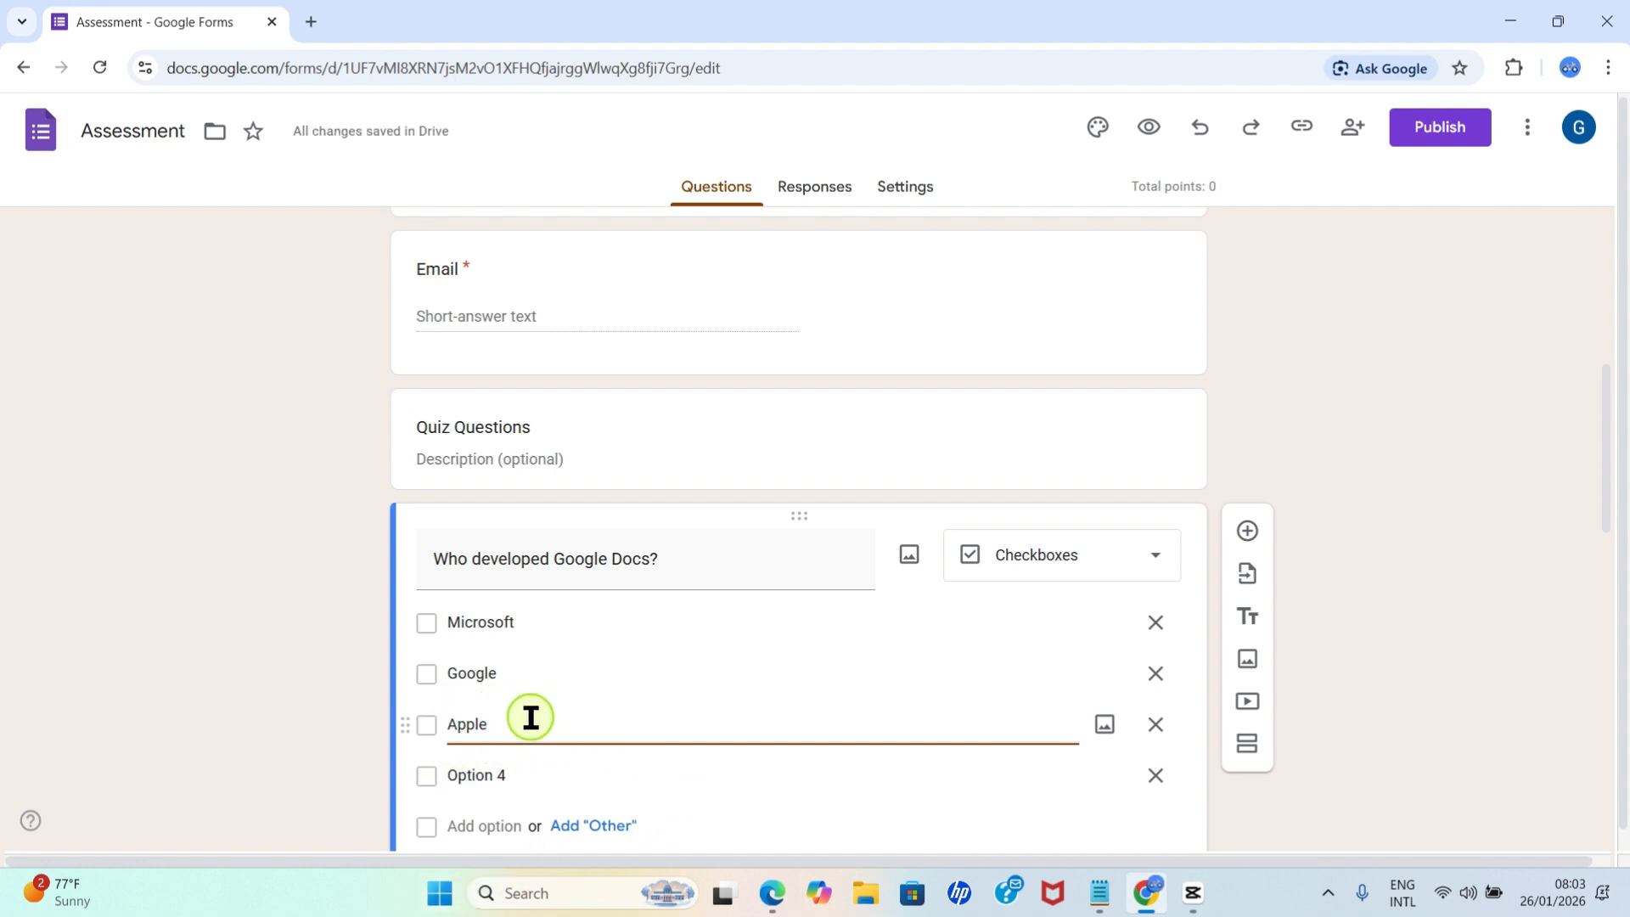
Remove Option 4 from the Google Docs question and move the Google option below Apple.
left_click(1155, 782)
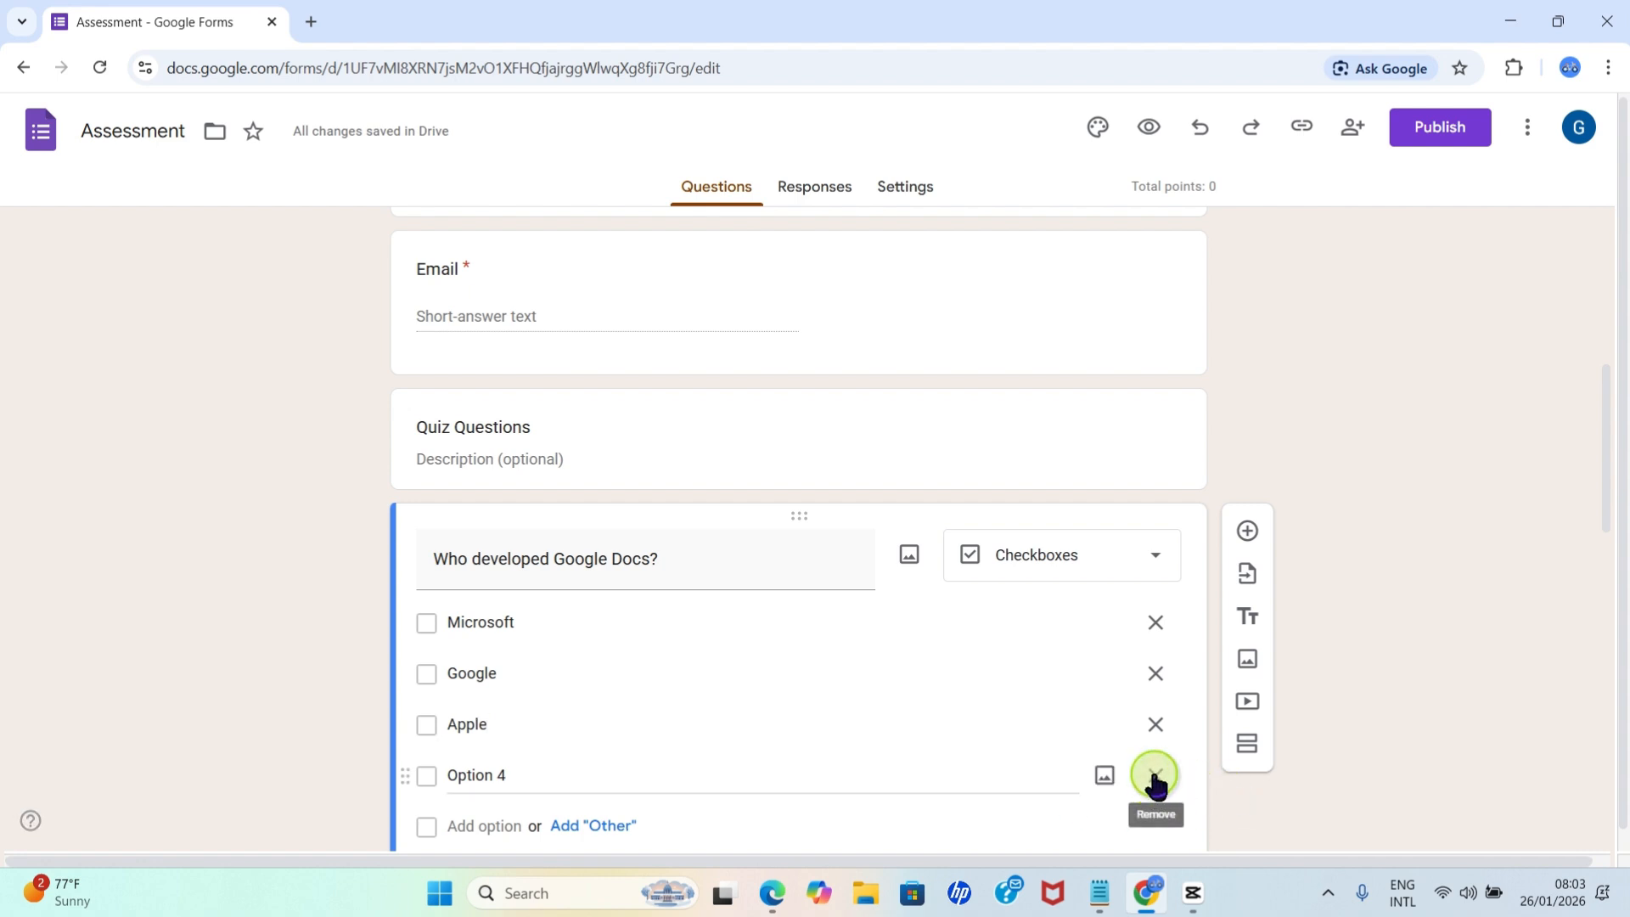
left_click(1397, 713)
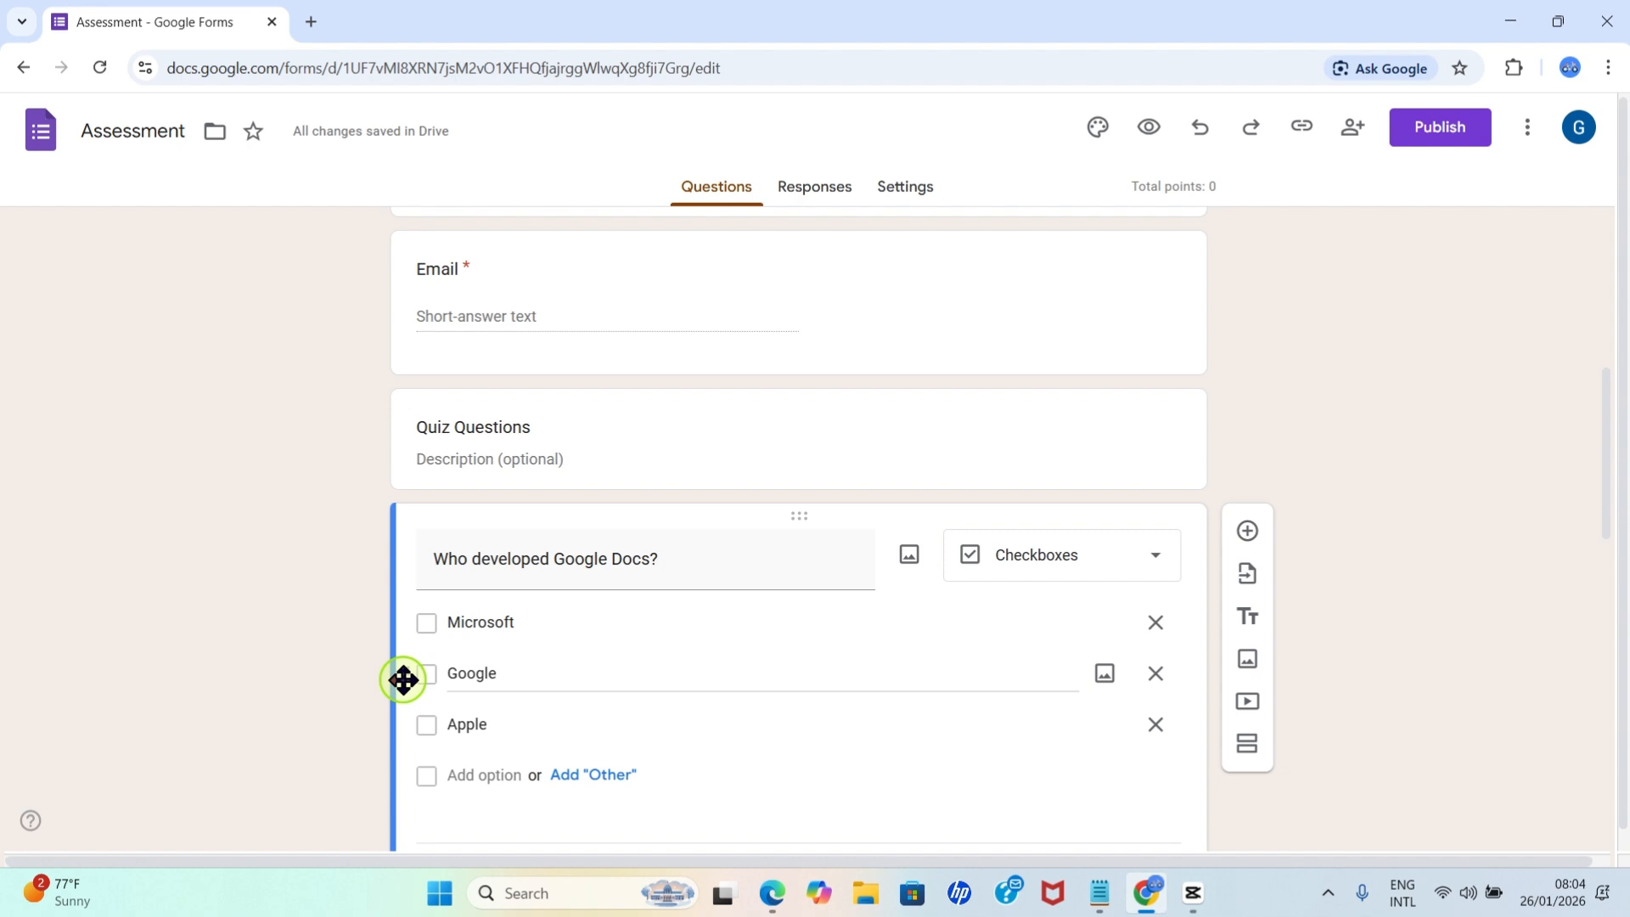
left_click_drag(403, 679, 419, 731)
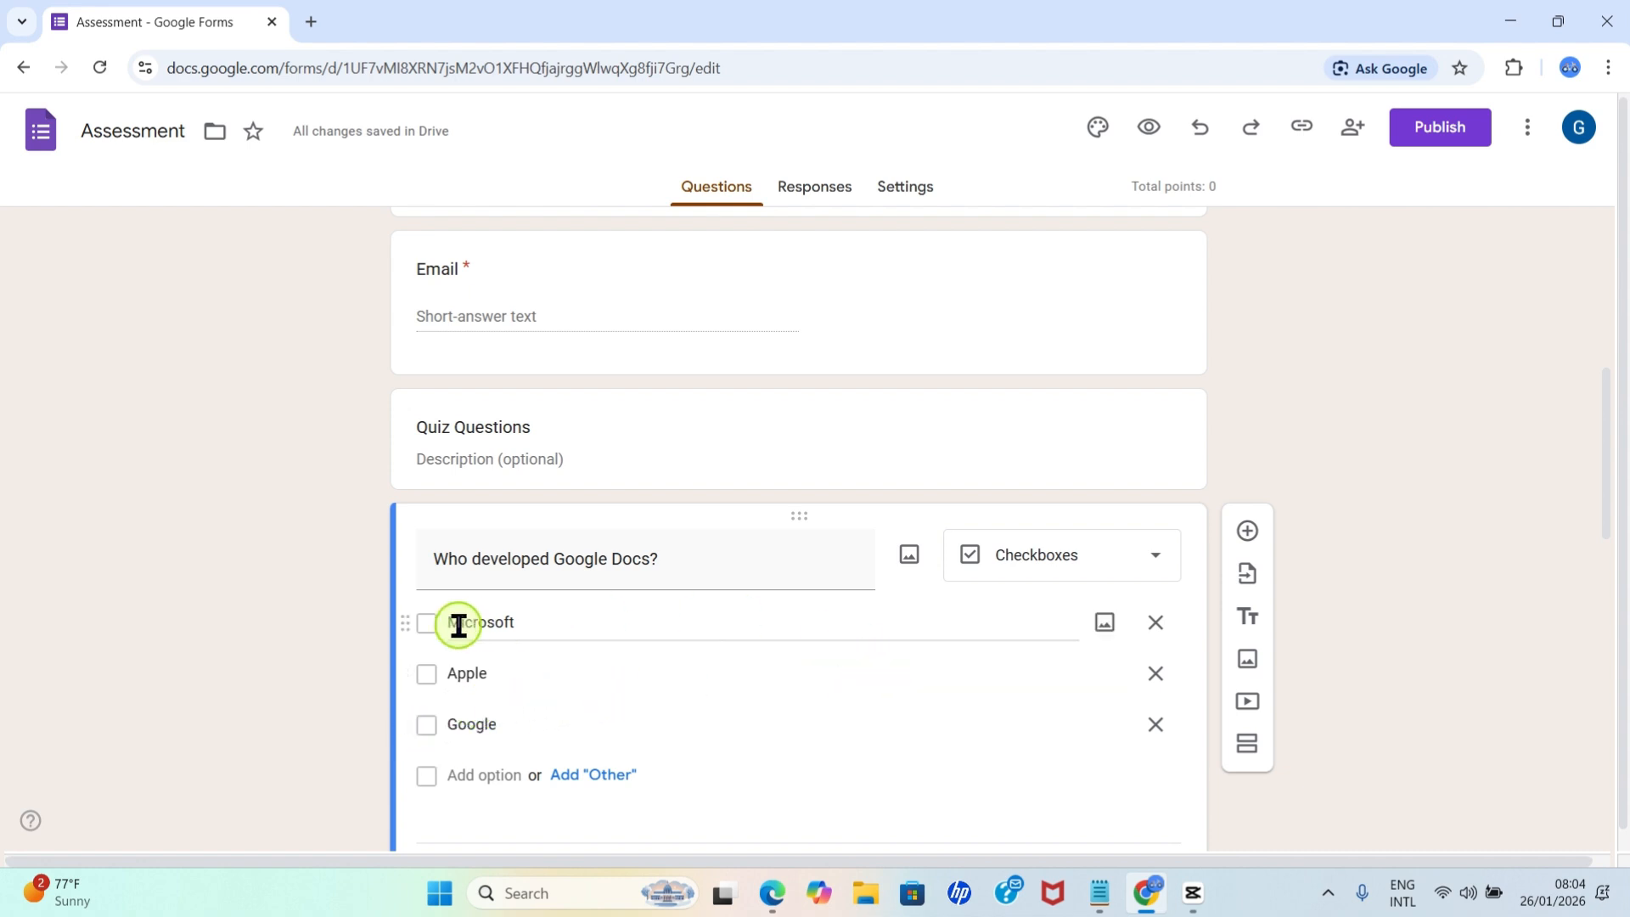
Assign 5 points to the Google Docs question in its answer key.
scroll(521, 775, "down", 5)
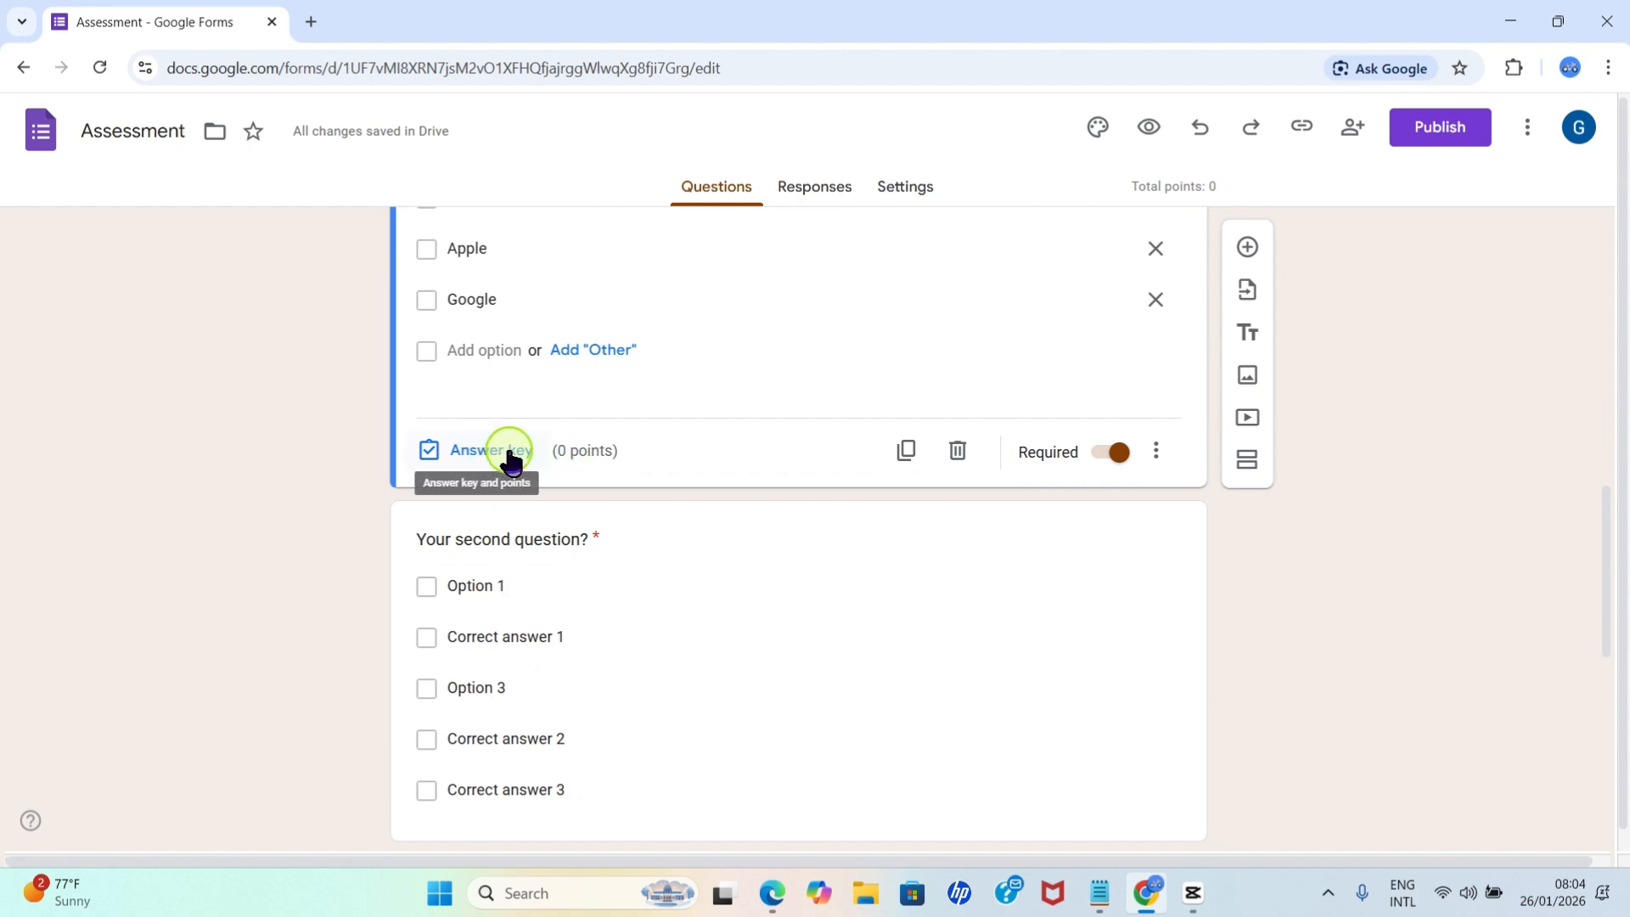
left_click(509, 455)
scroll(927, 501, "up", 3)
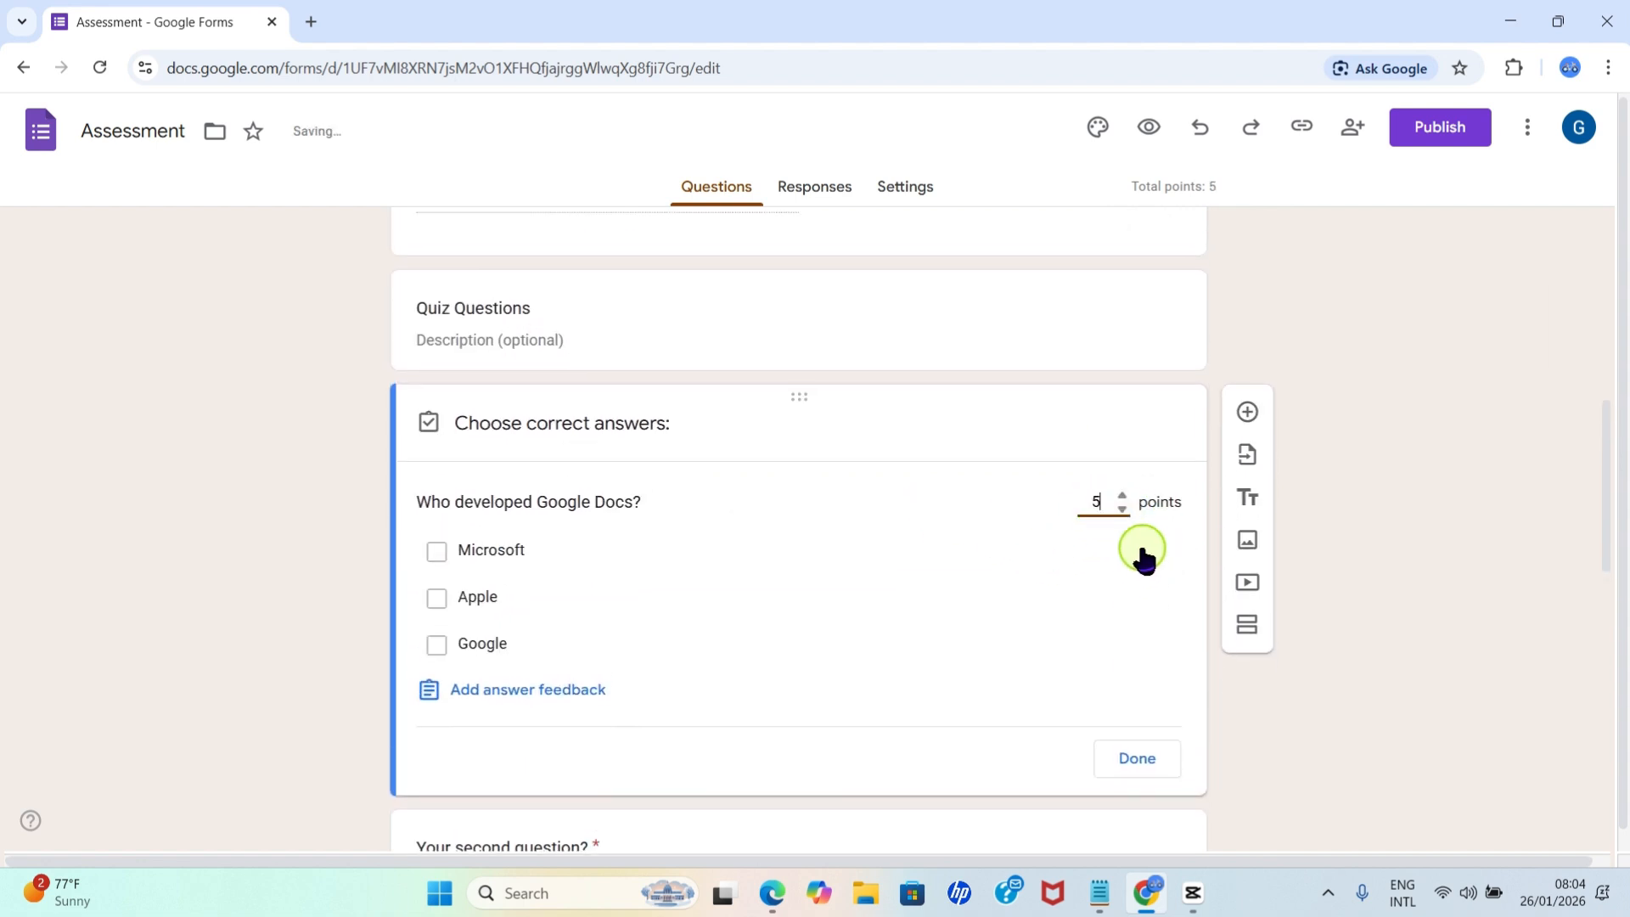
left_click(1135, 756)
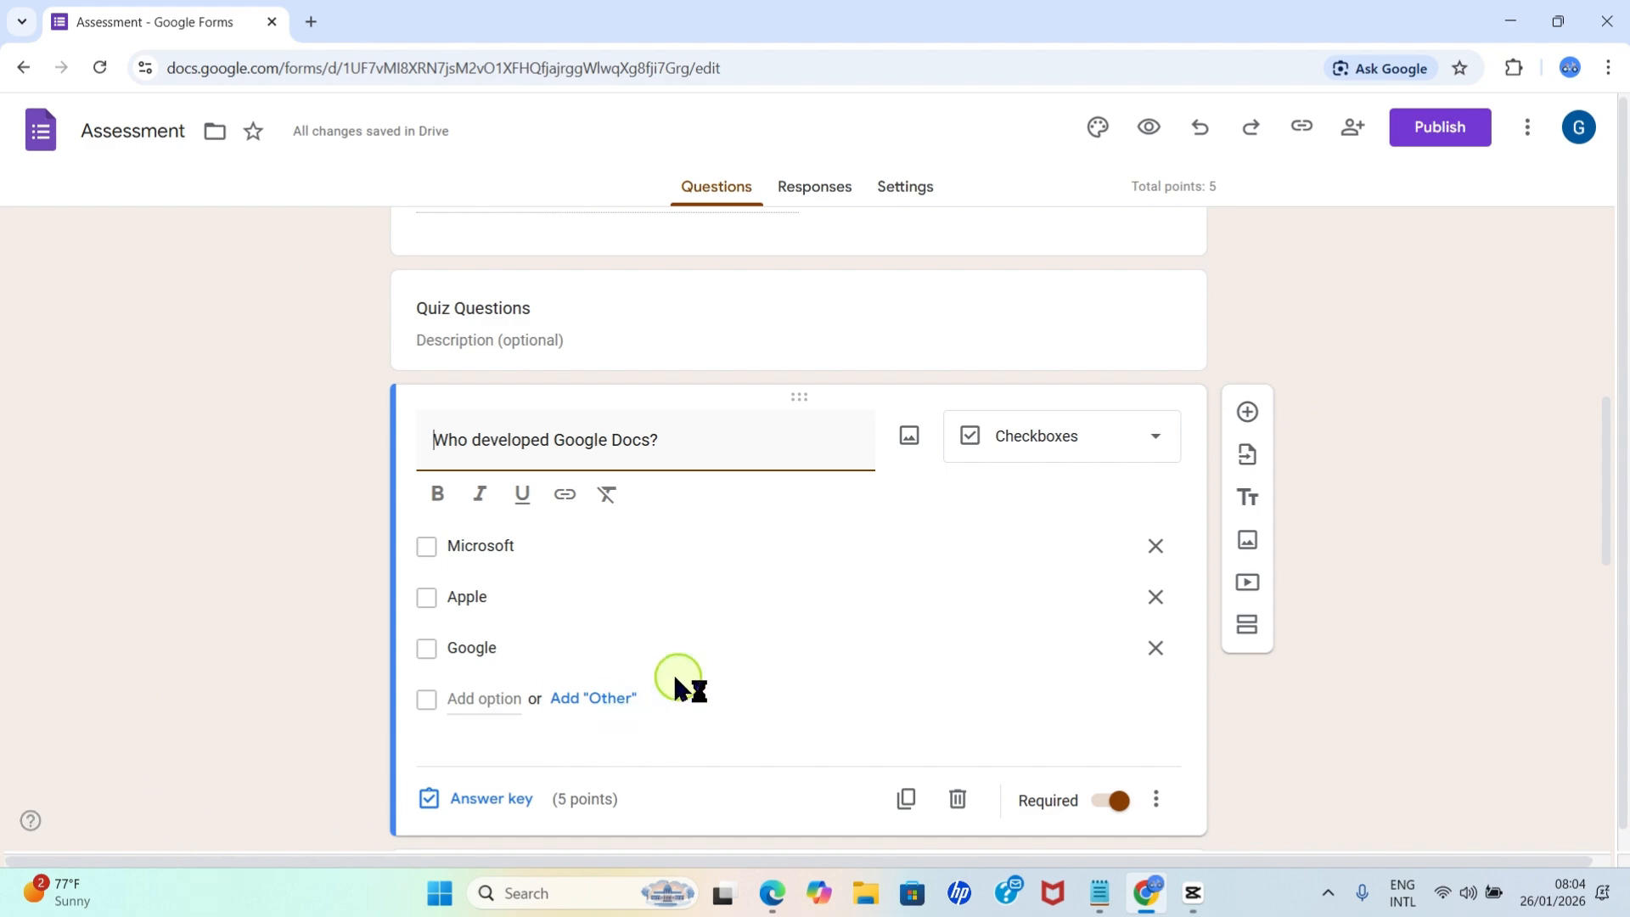
Add a new question after the Google Docs one with the text "Which of these is a spreadsheet software".
scroll(1212, 781, "down", 12)
scroll(1219, 673, "up", 10)
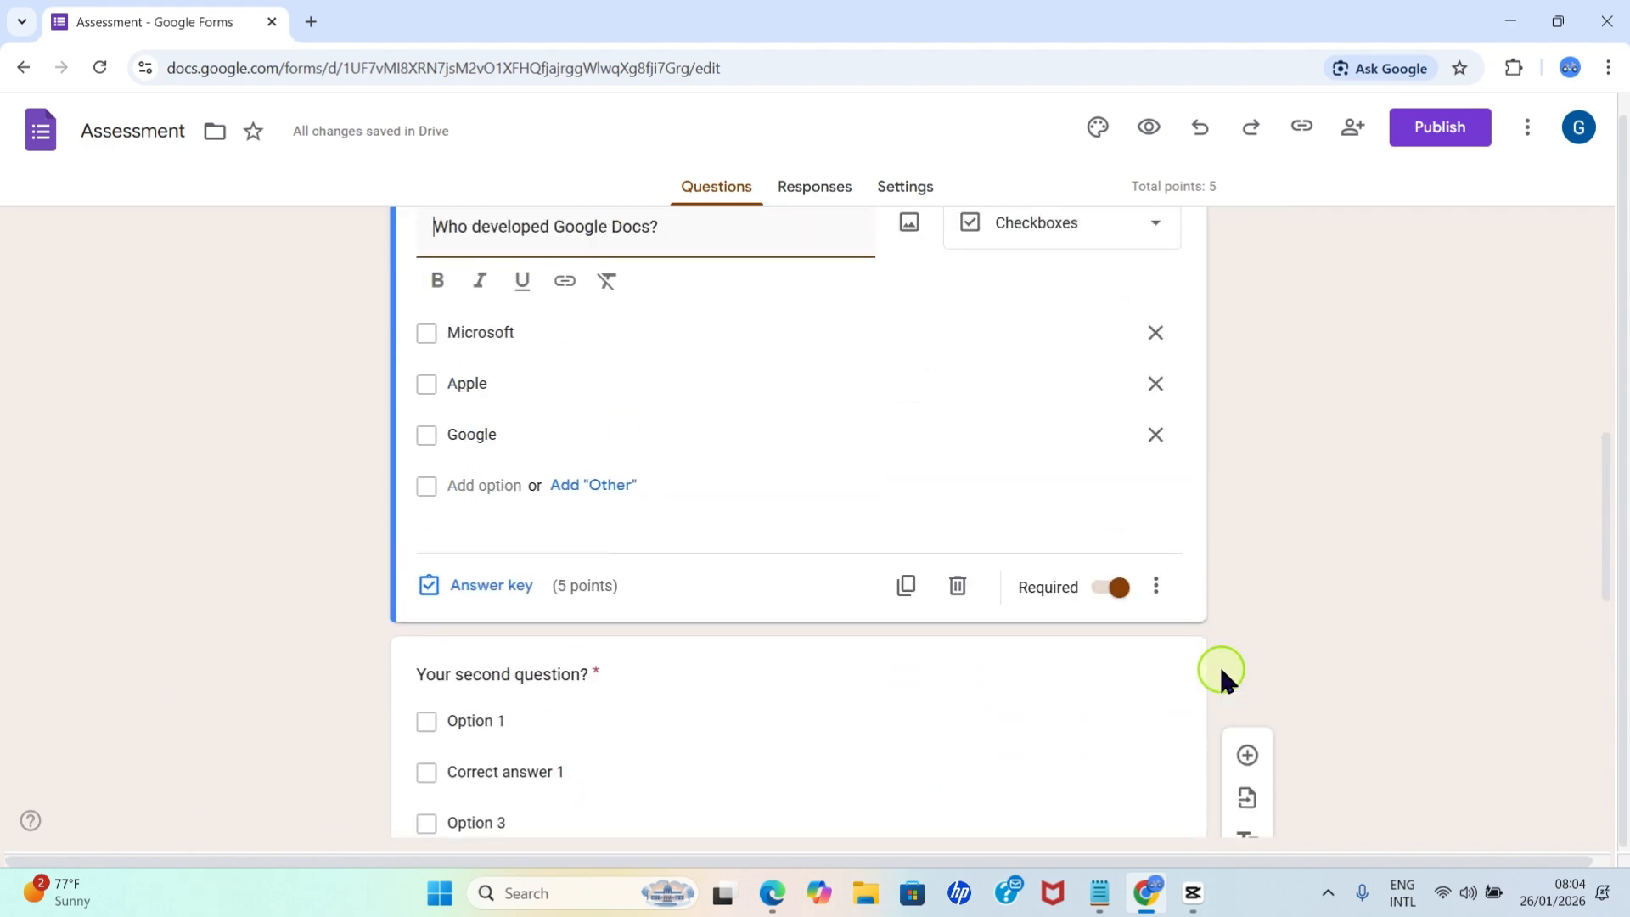
scroll(1222, 679, "up", 8)
scroll(1236, 676, "down", 2)
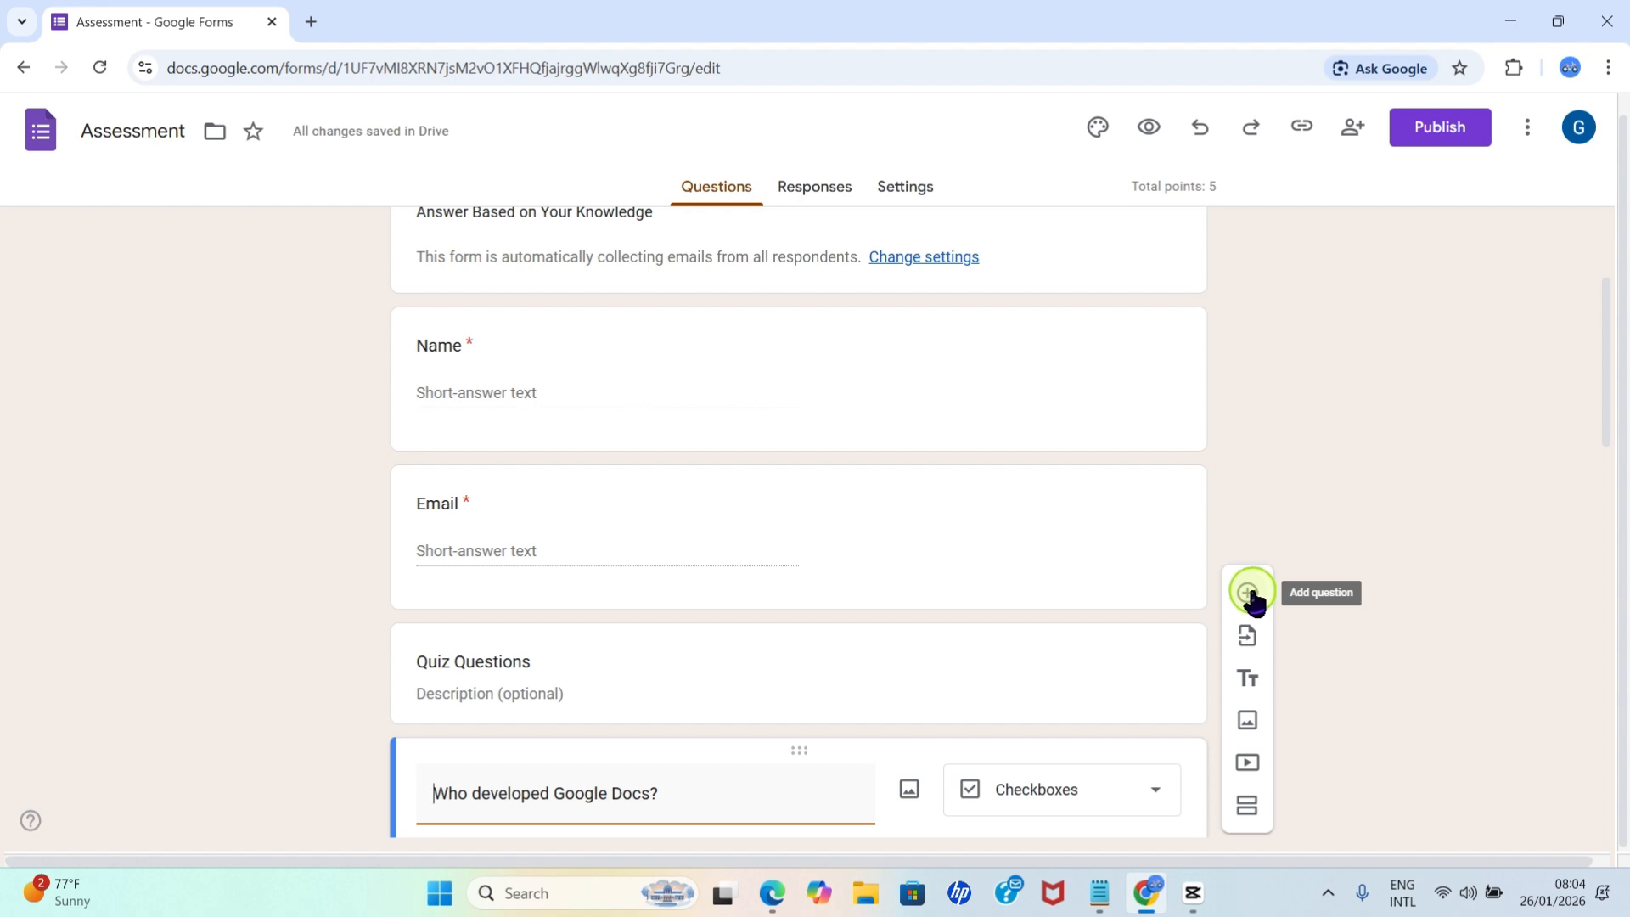
left_click(1250, 595)
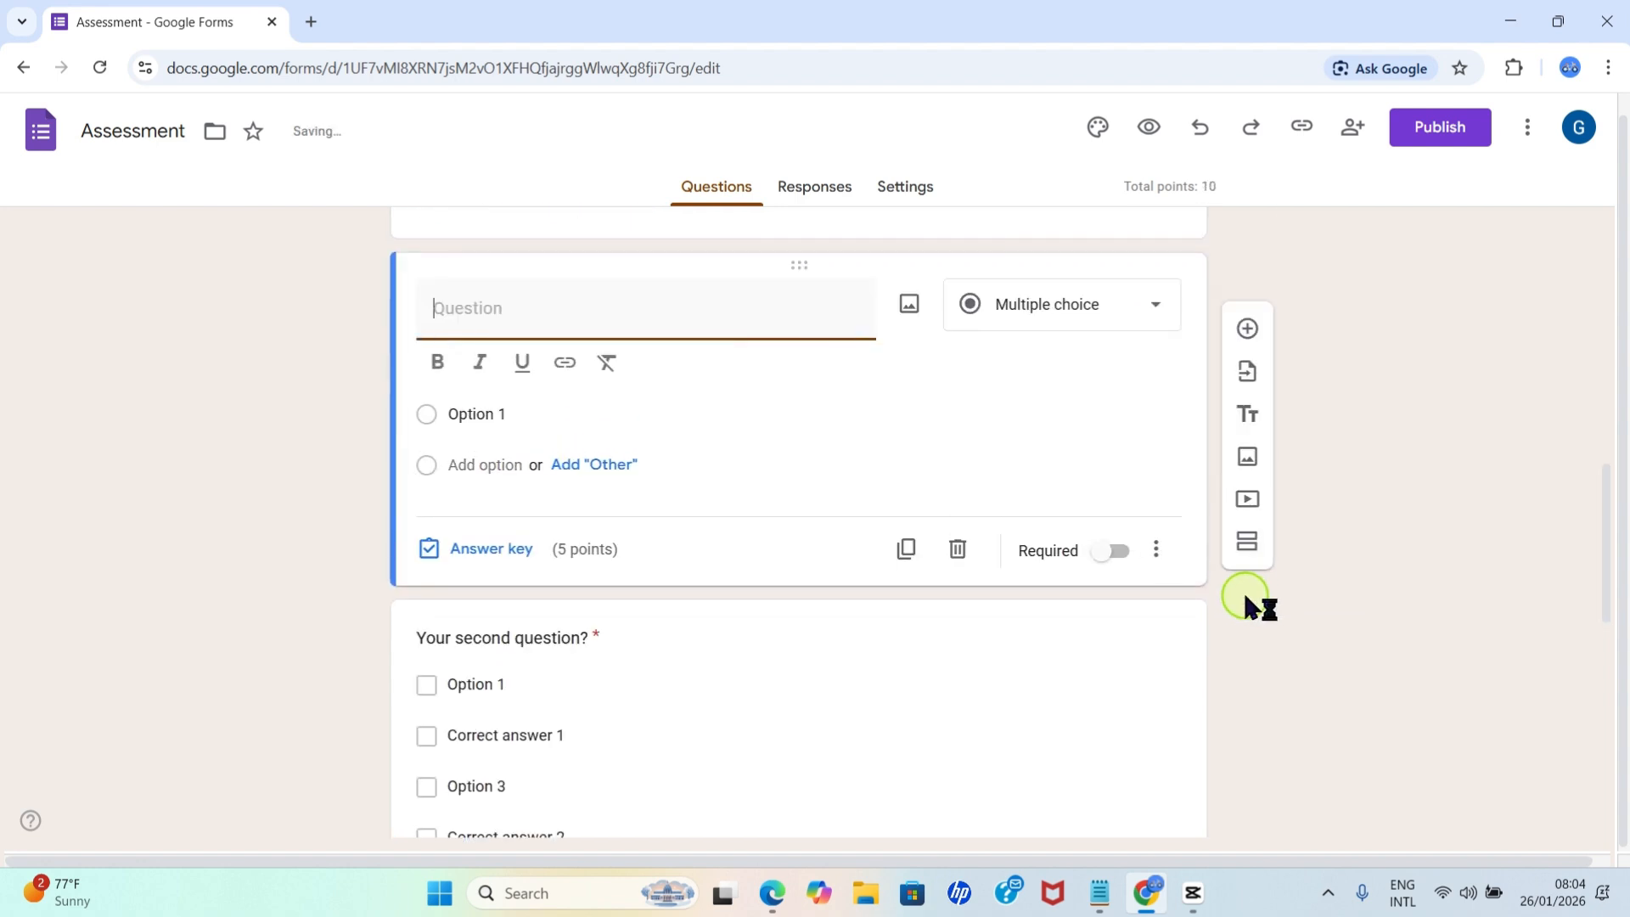
scroll(803, 464, "down", 2)
scroll(838, 477, "up", 1)
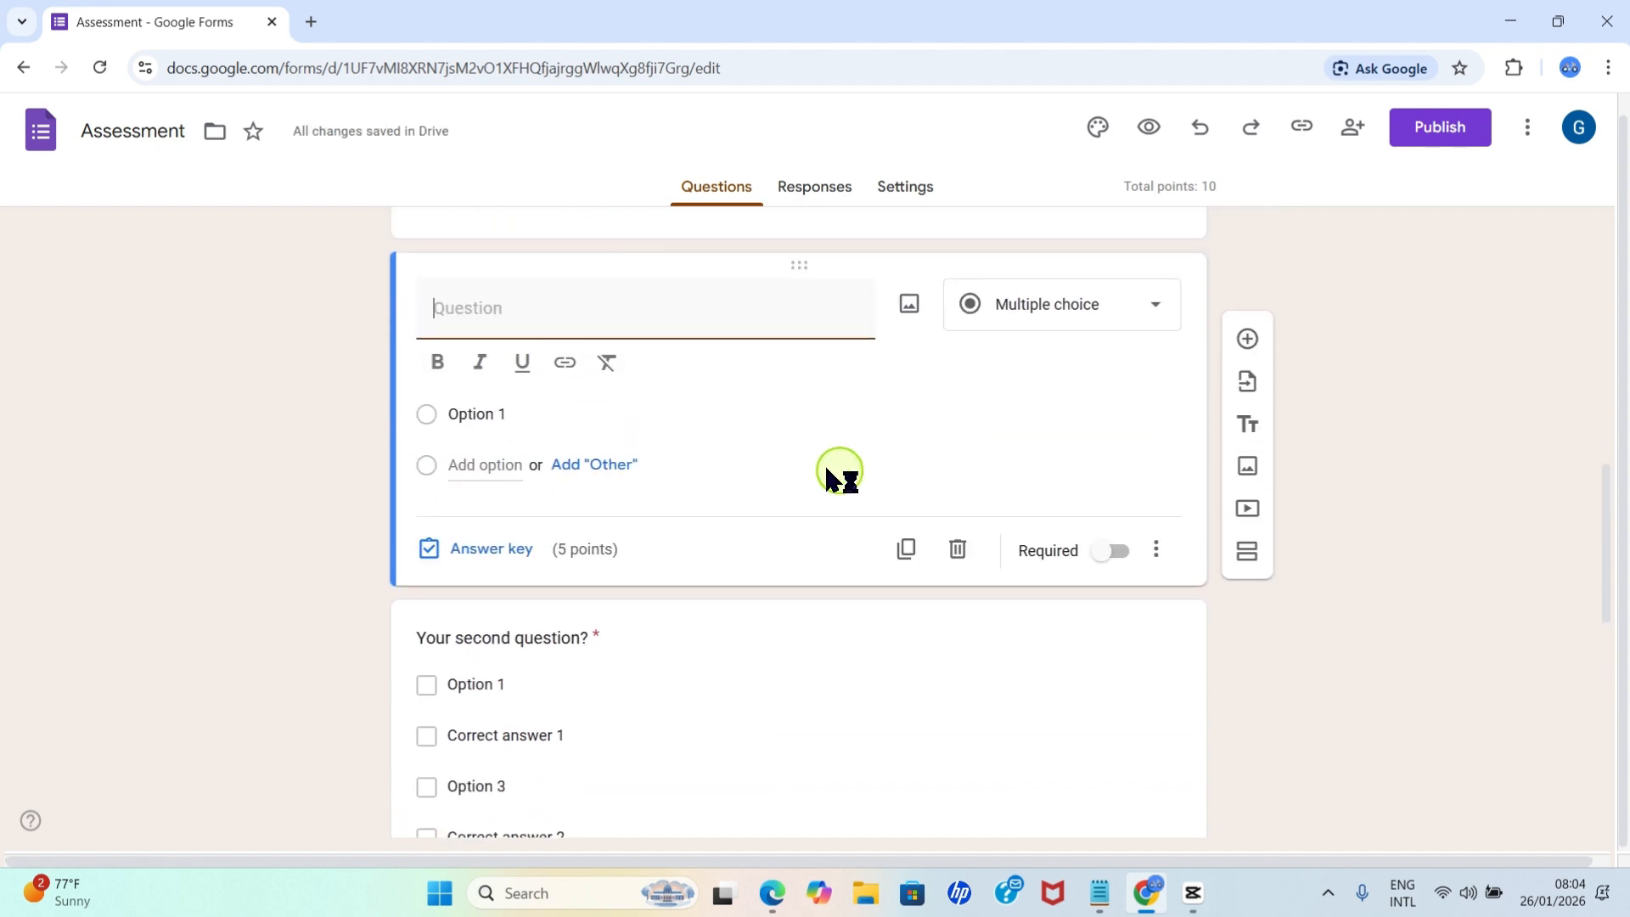
left_click_drag(1621, 552, 1610, 483)
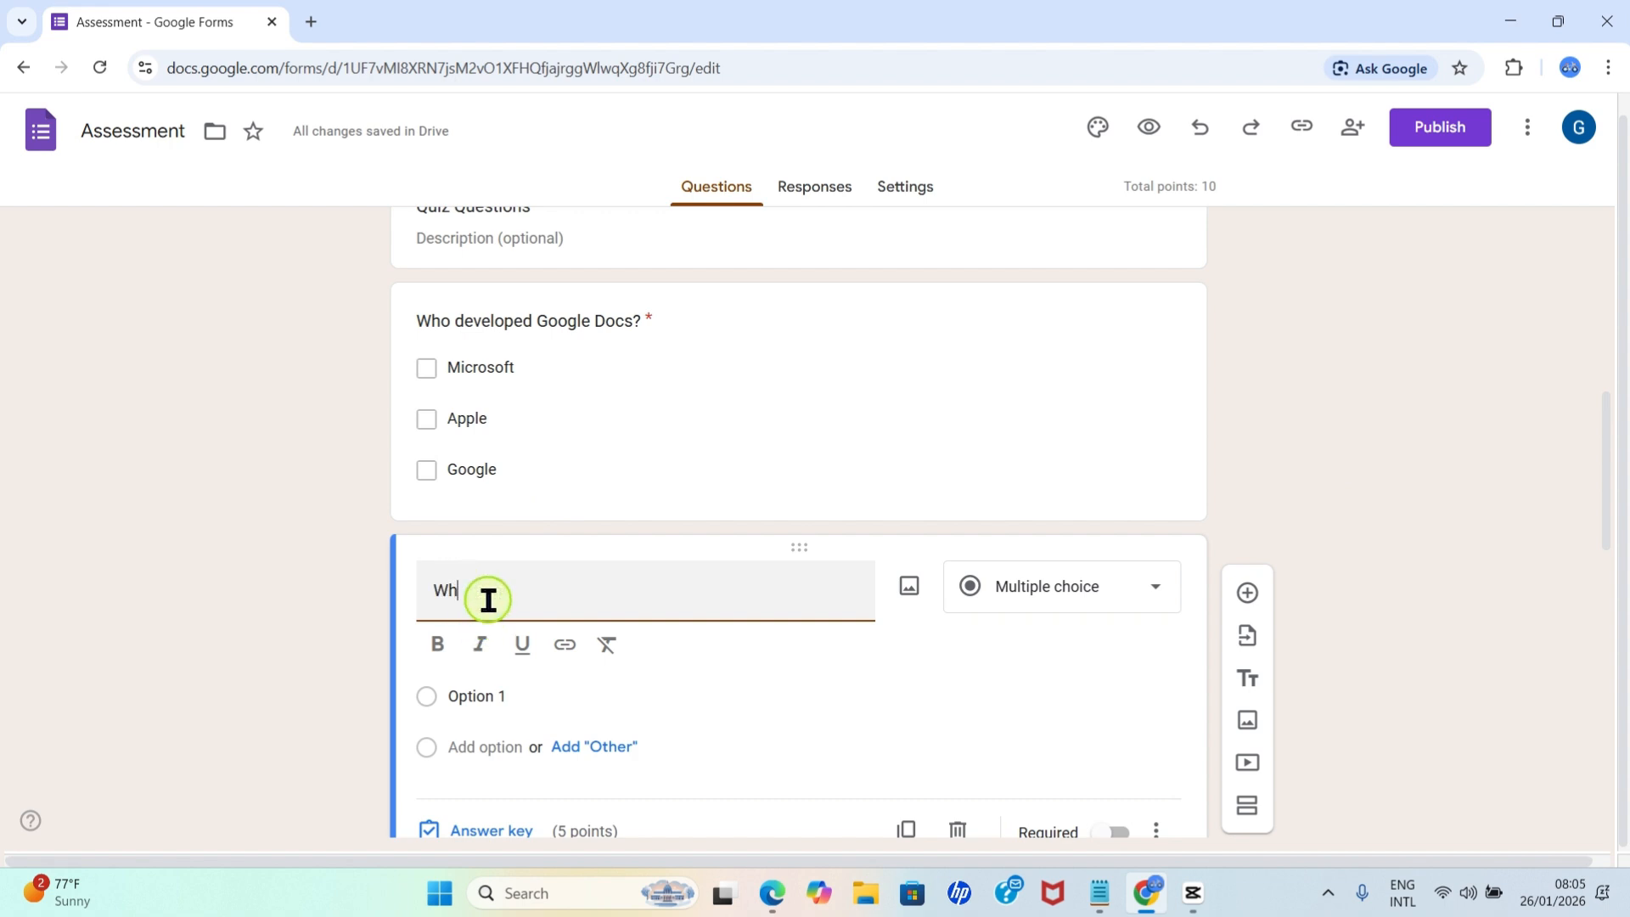
type("ich of these is a spreadsheet software")
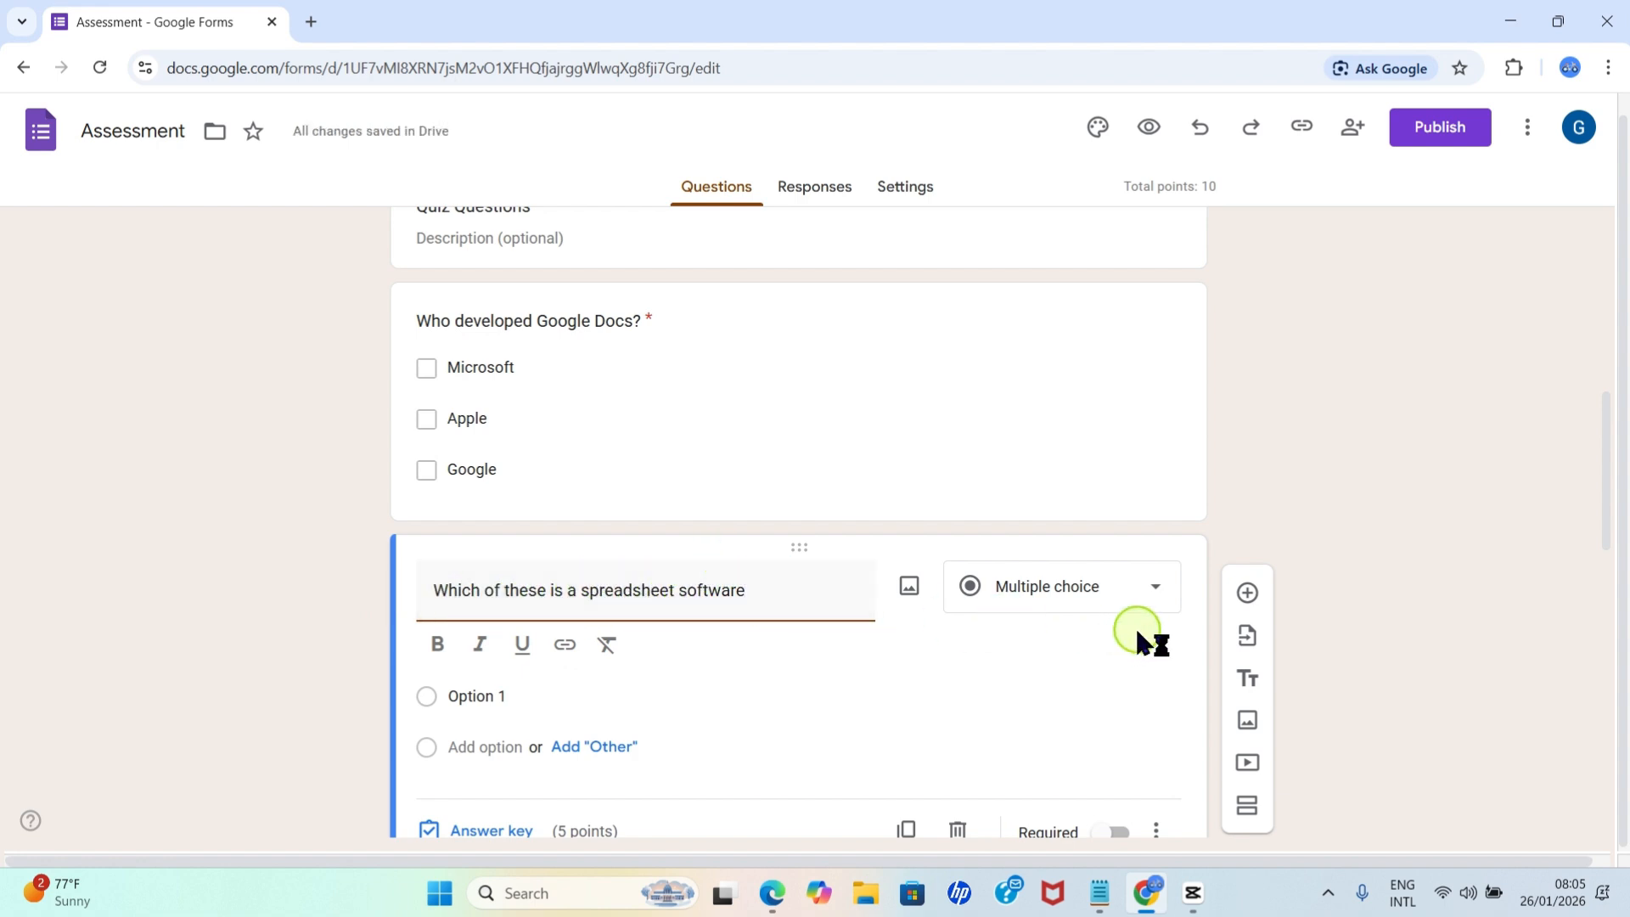
Change the spreadsheet software question to Checkboxes and fill in three options: Paint, Microsoft Word and Excel.
left_click(1117, 597)
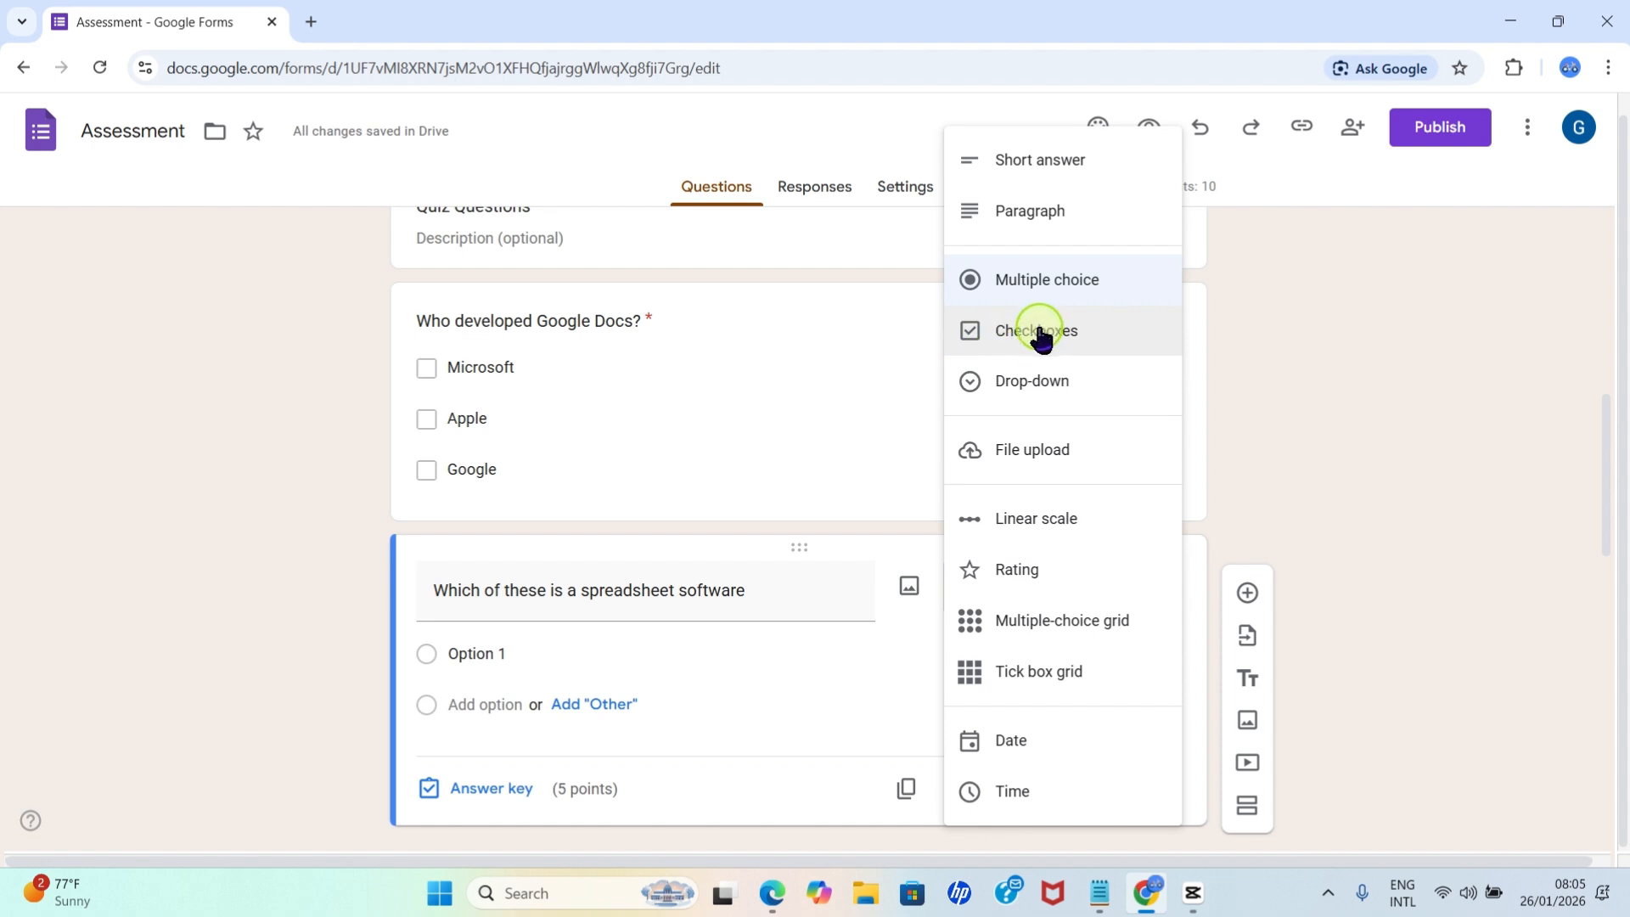
left_click(1040, 336)
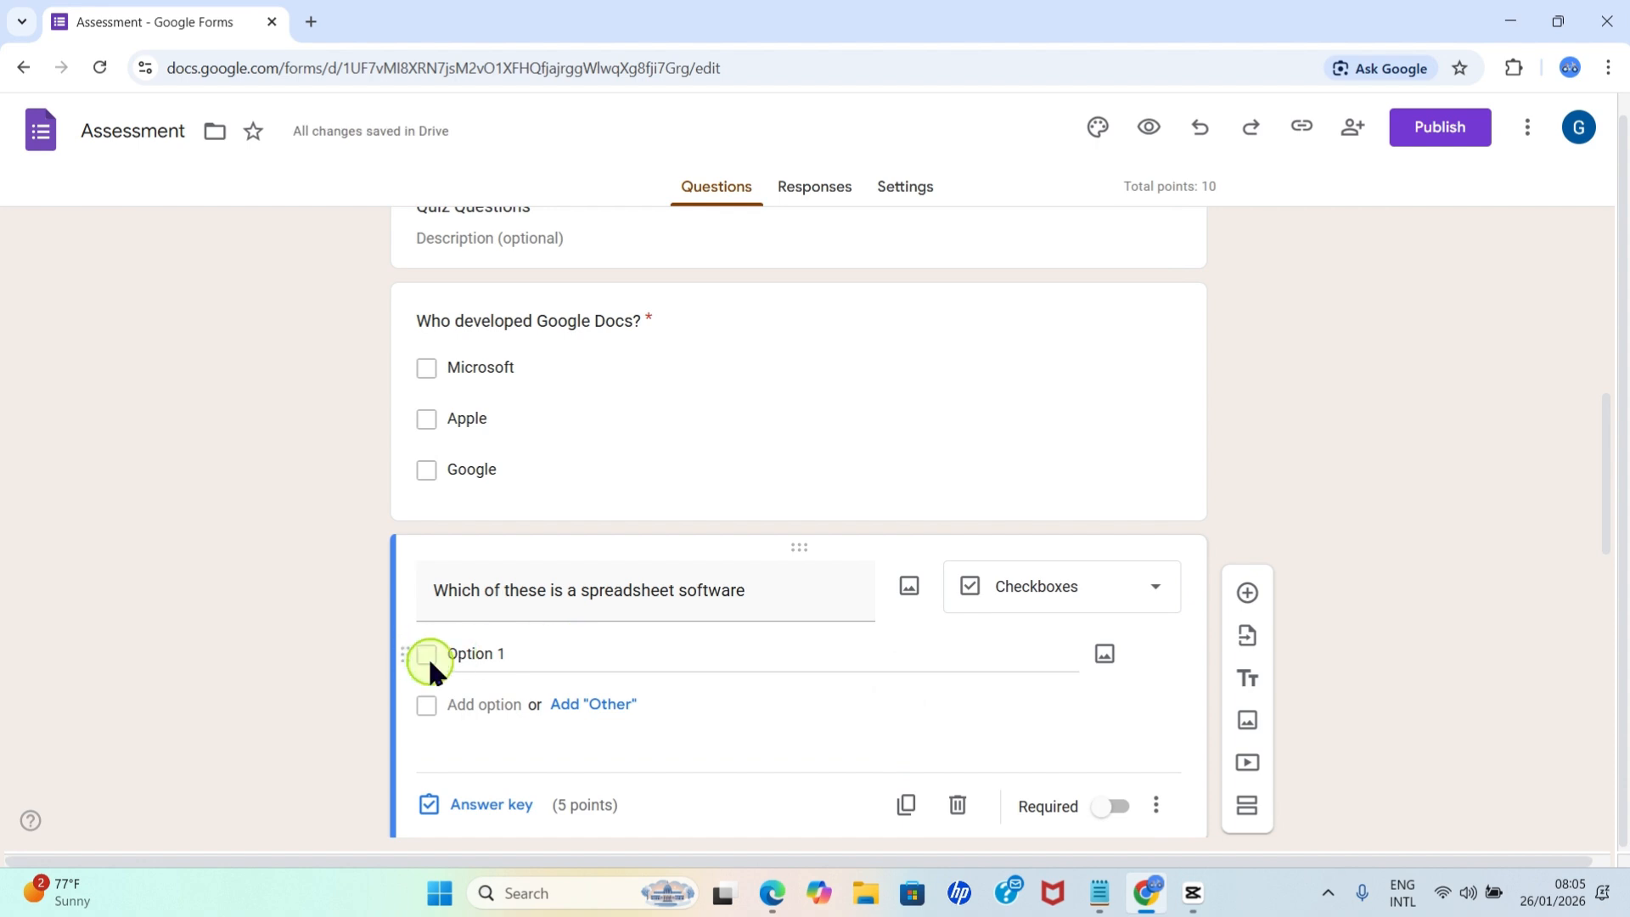
left_click(495, 656)
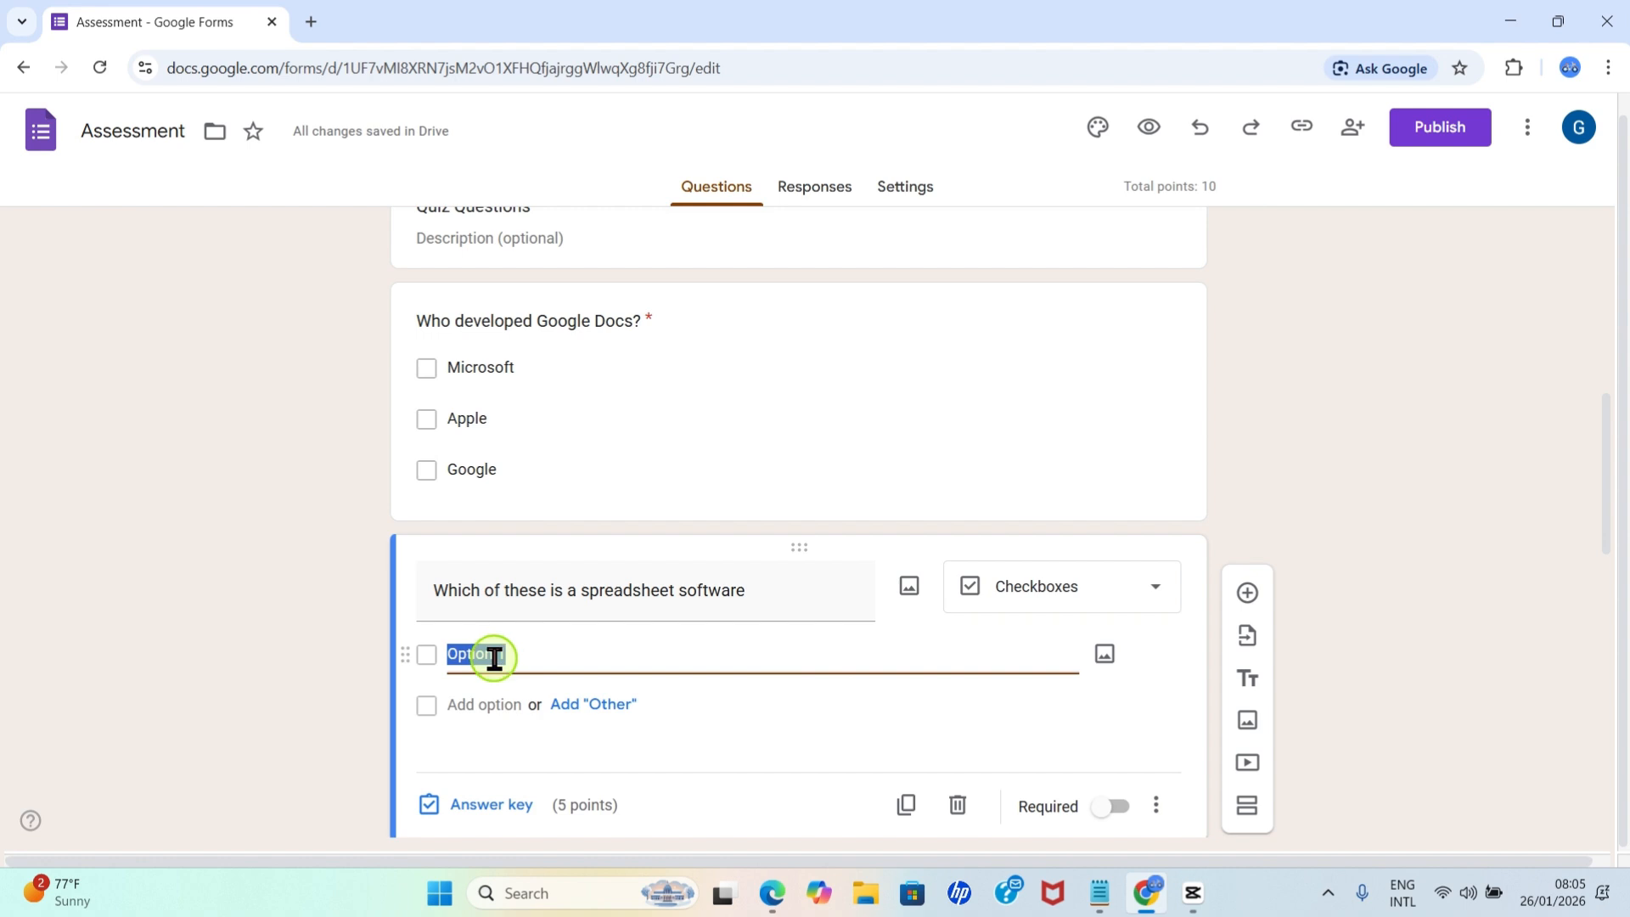
type("Pai")
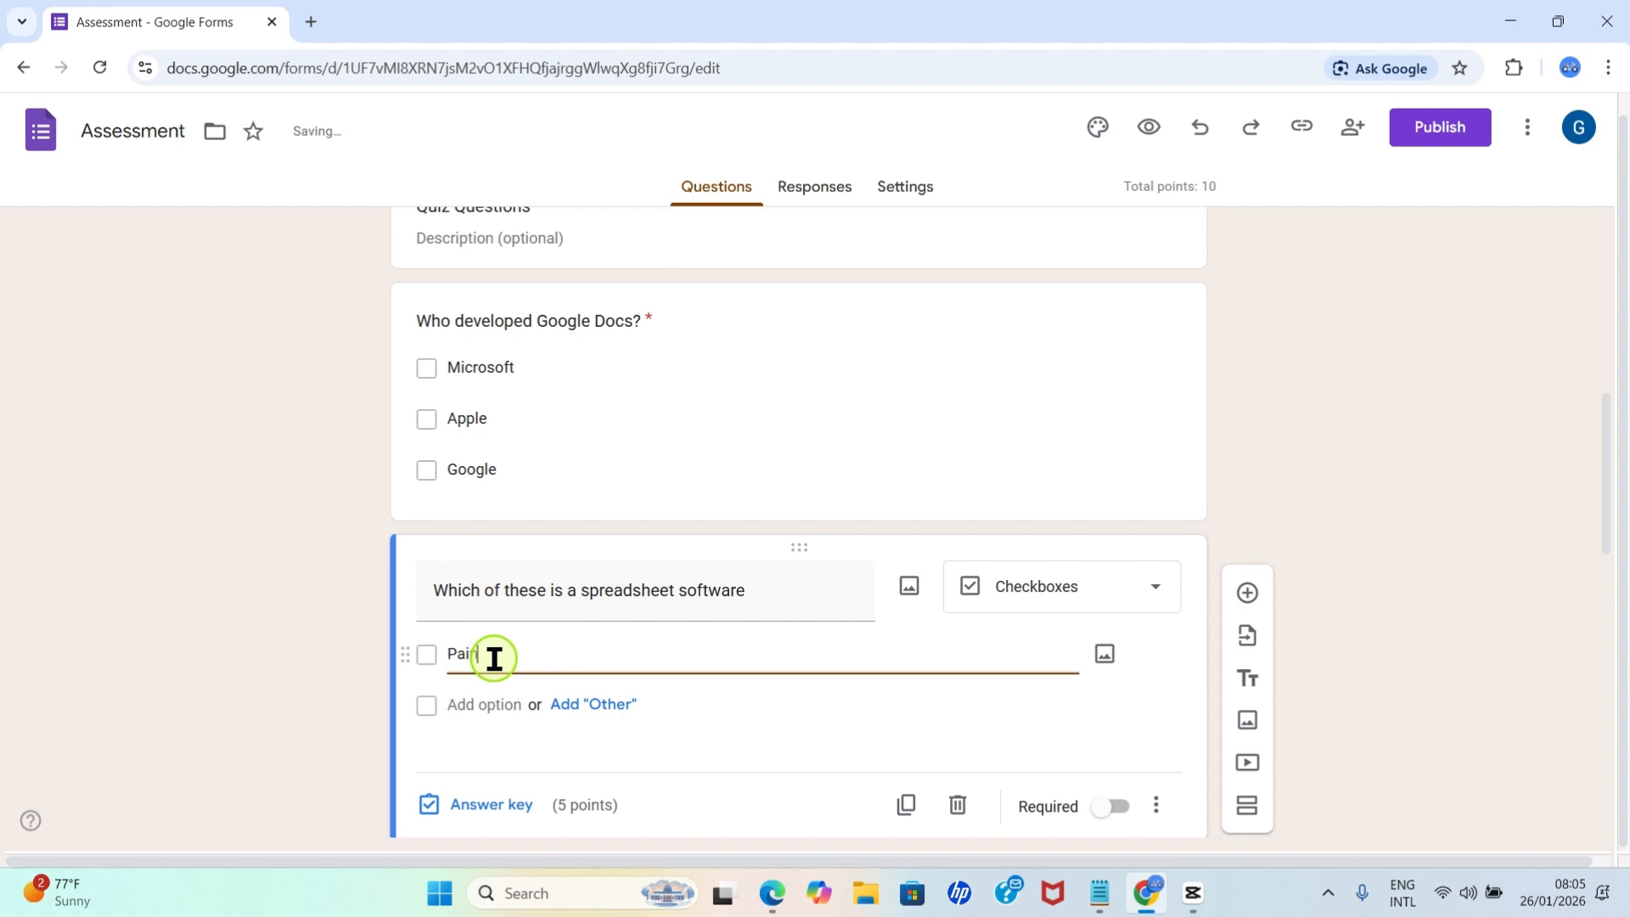
type("nt")
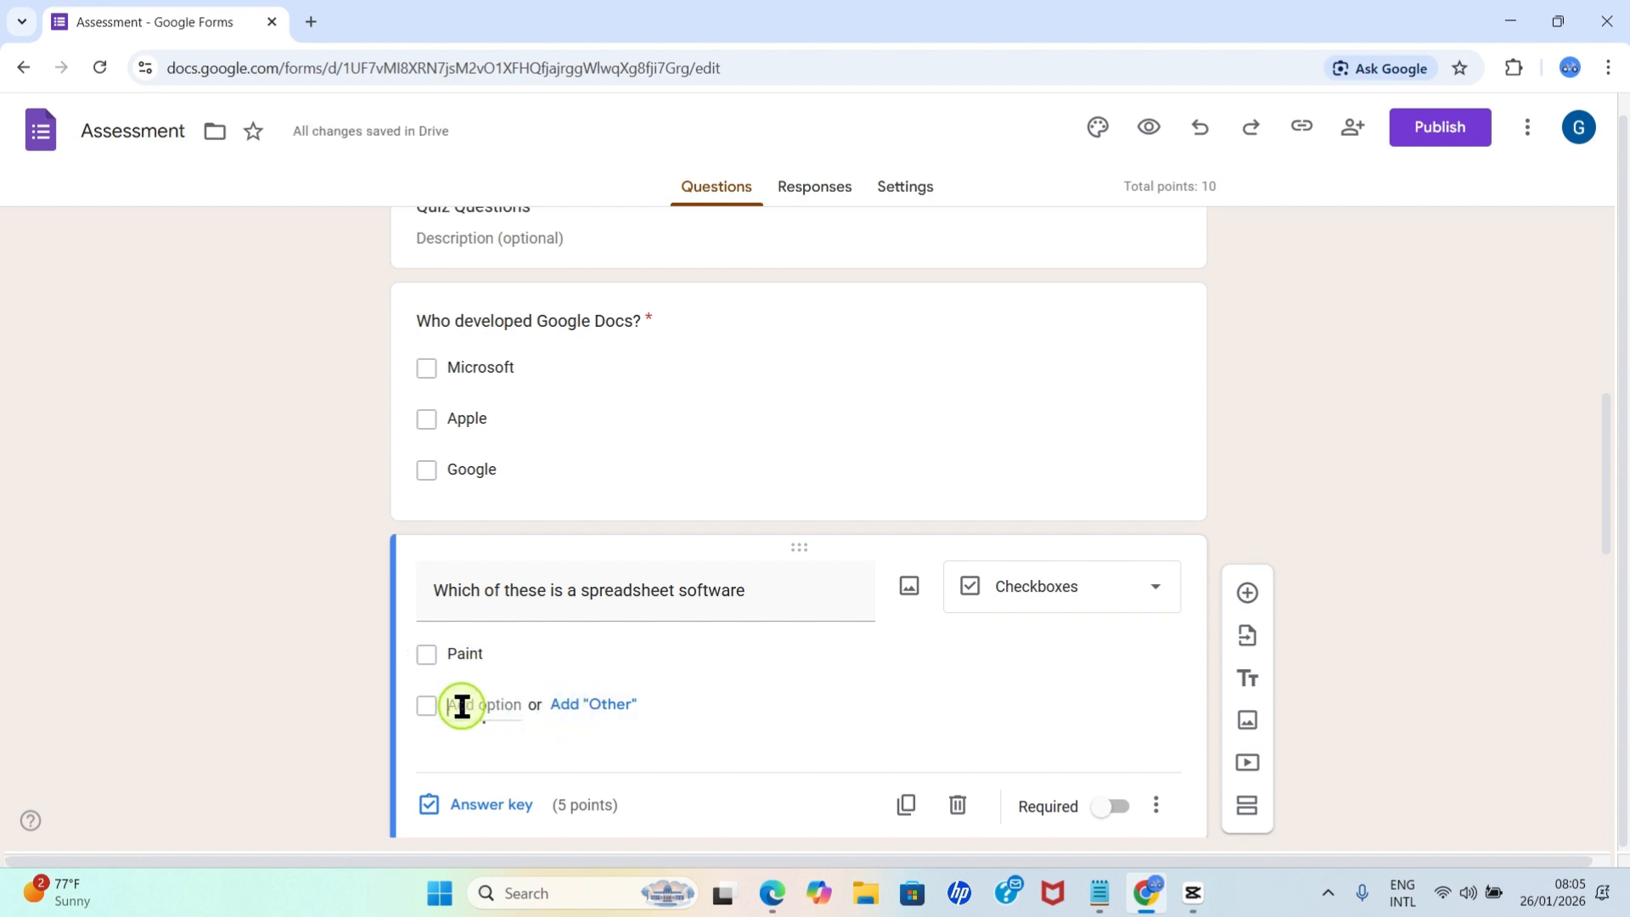
left_click(462, 704)
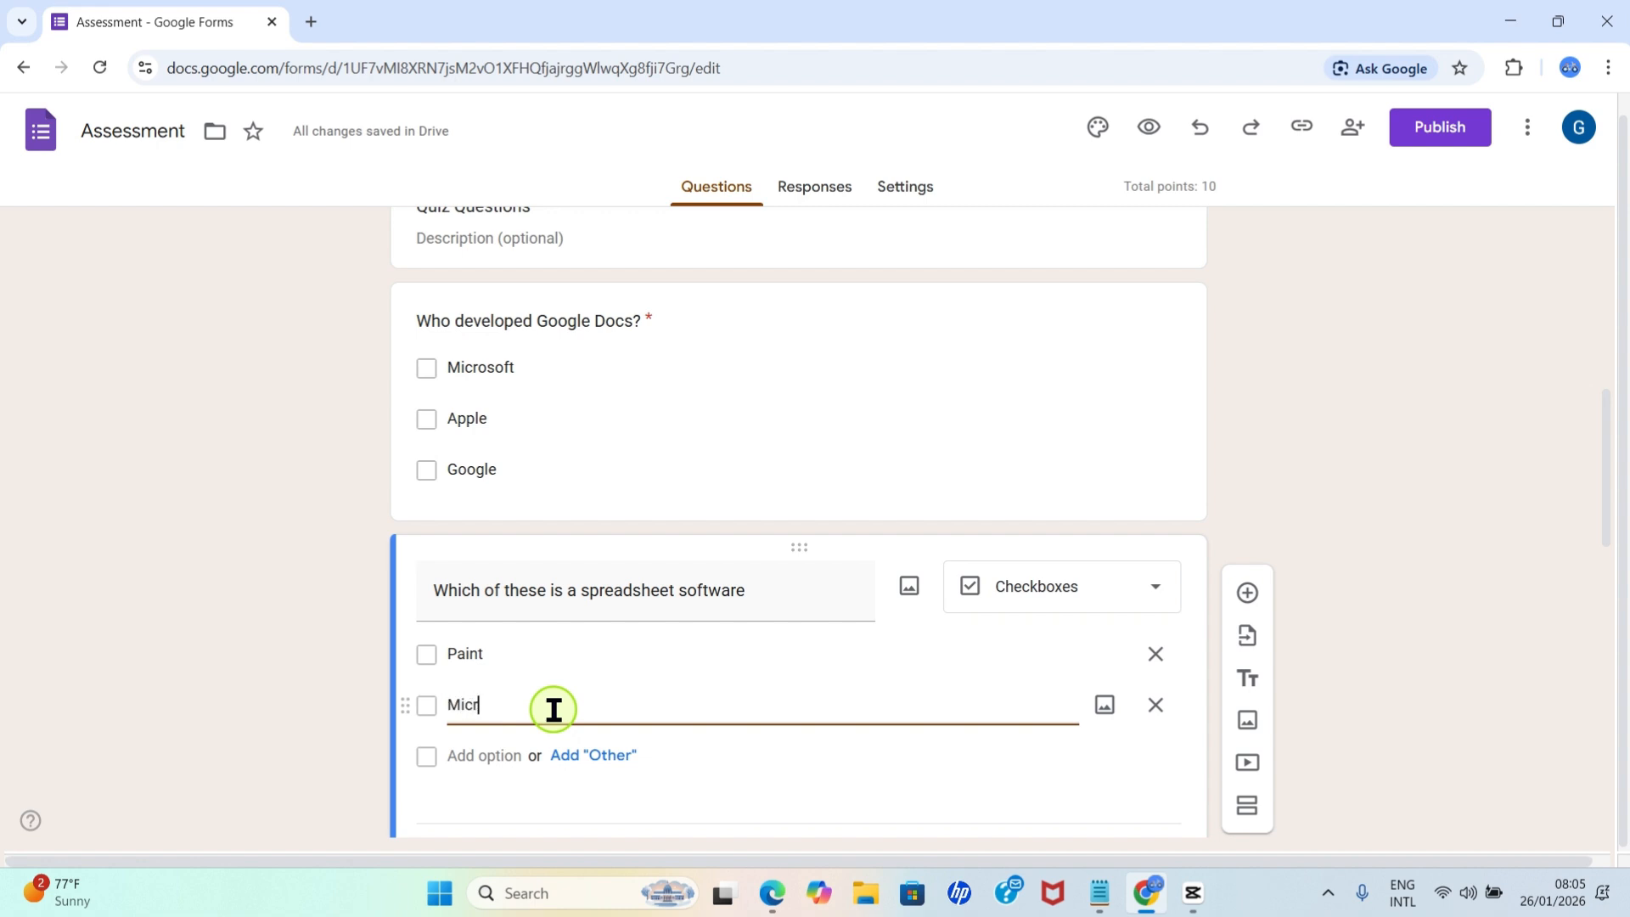
type("Microsoft ")
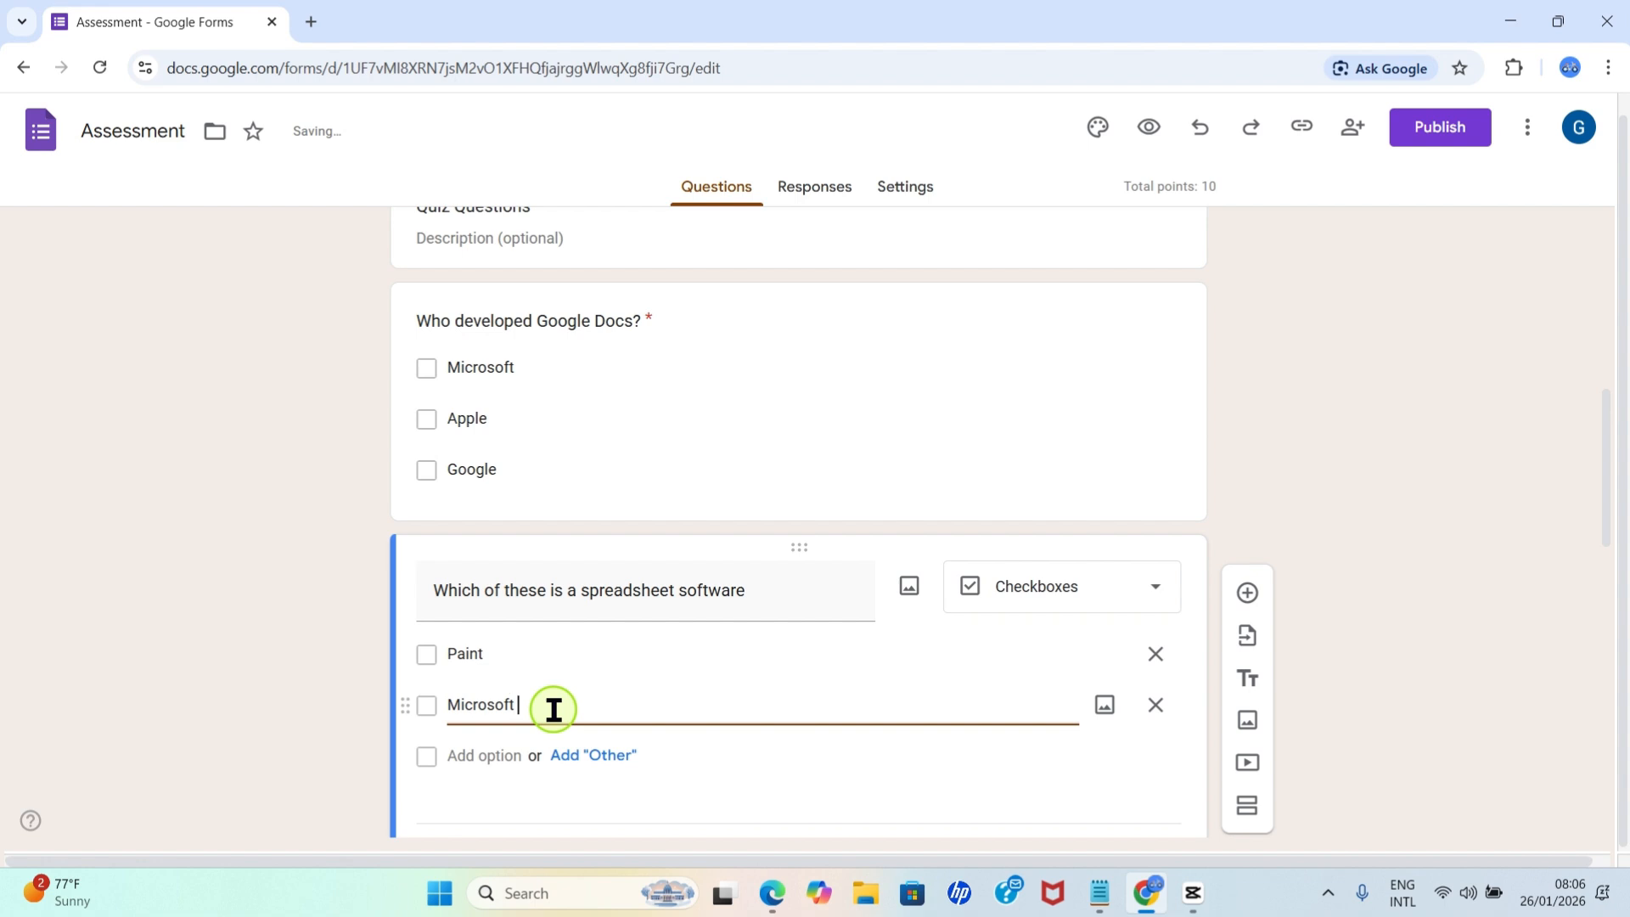
type("Word")
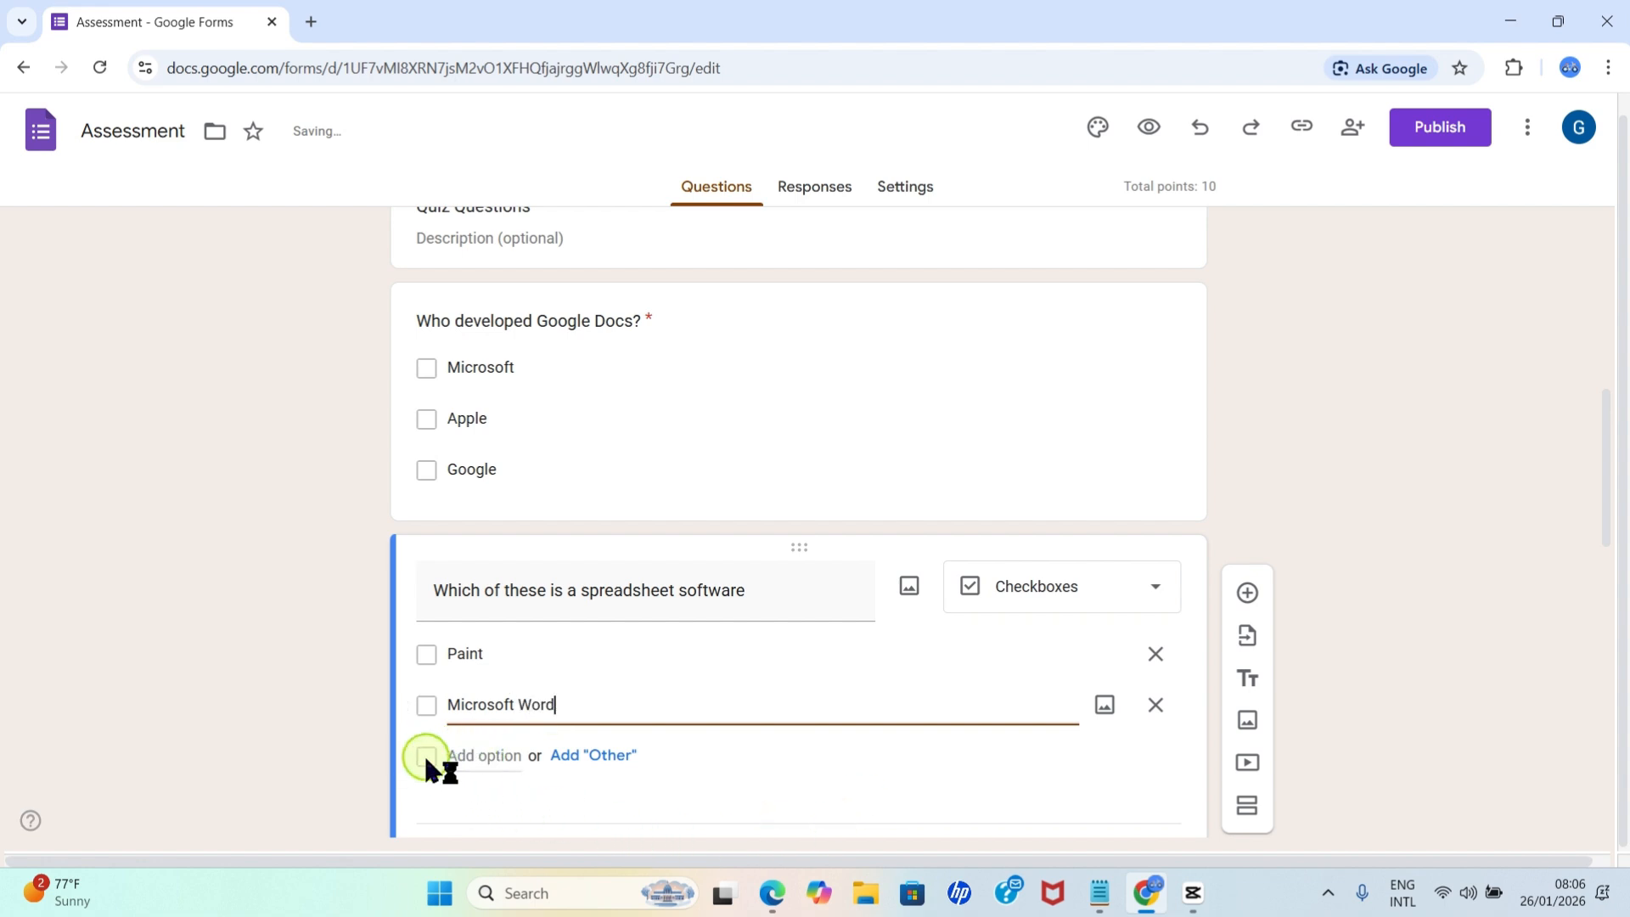
left_click(459, 757)
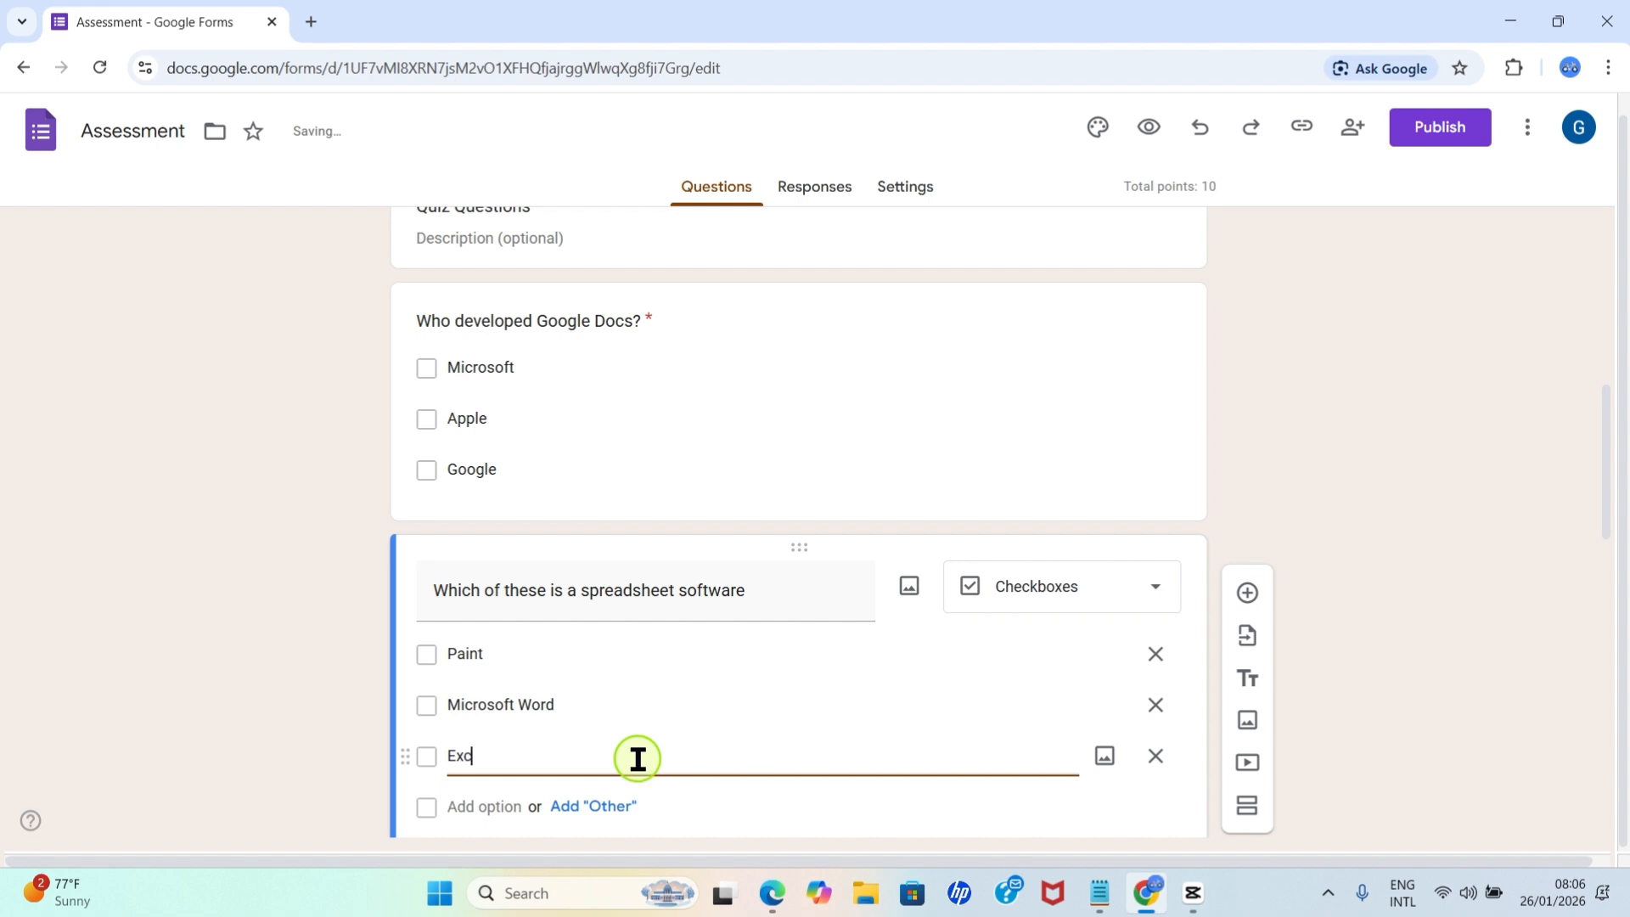
type("Excel")
Open and close the spreadsheet question's answer key, and make the question required.
scroll(509, 407, "down", 5)
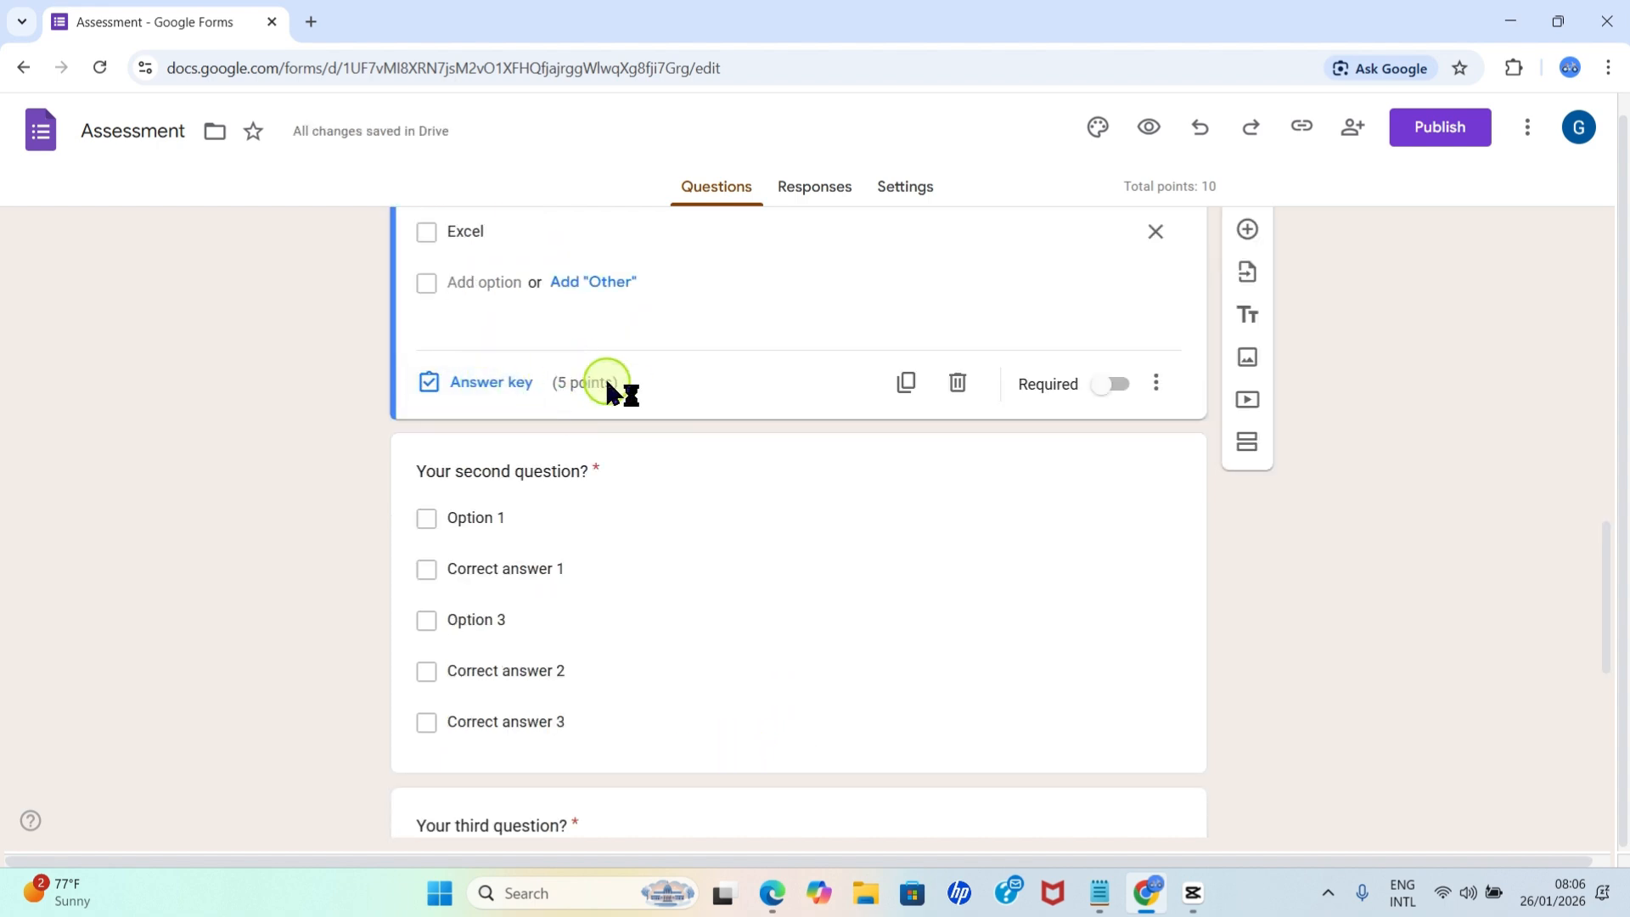
left_click(501, 382)
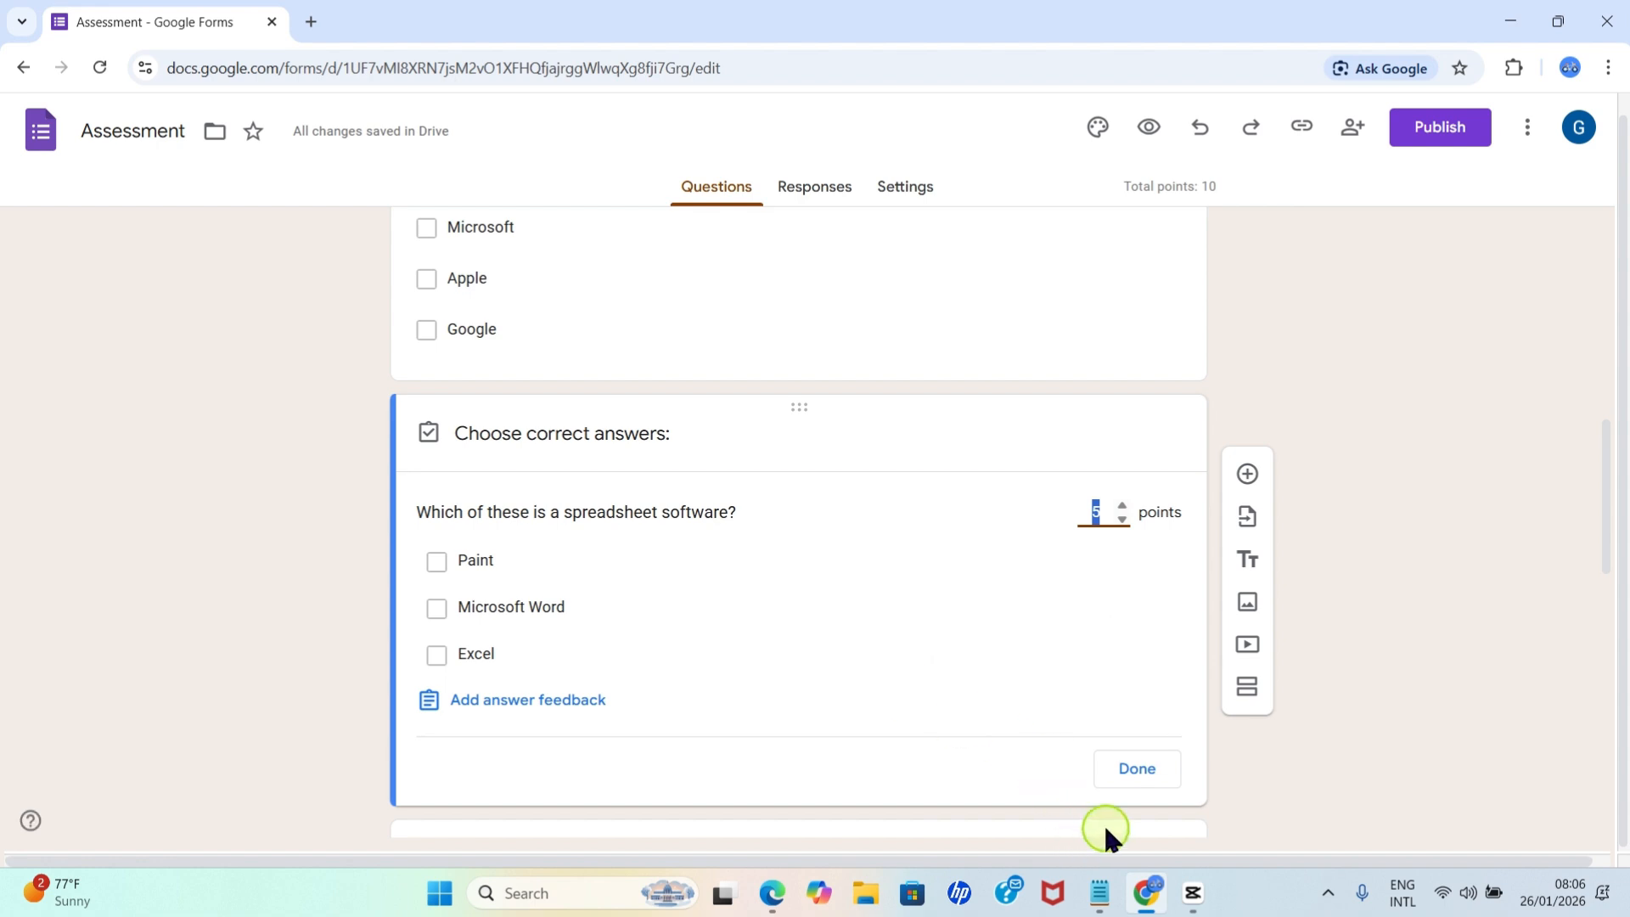
left_click(1138, 771)
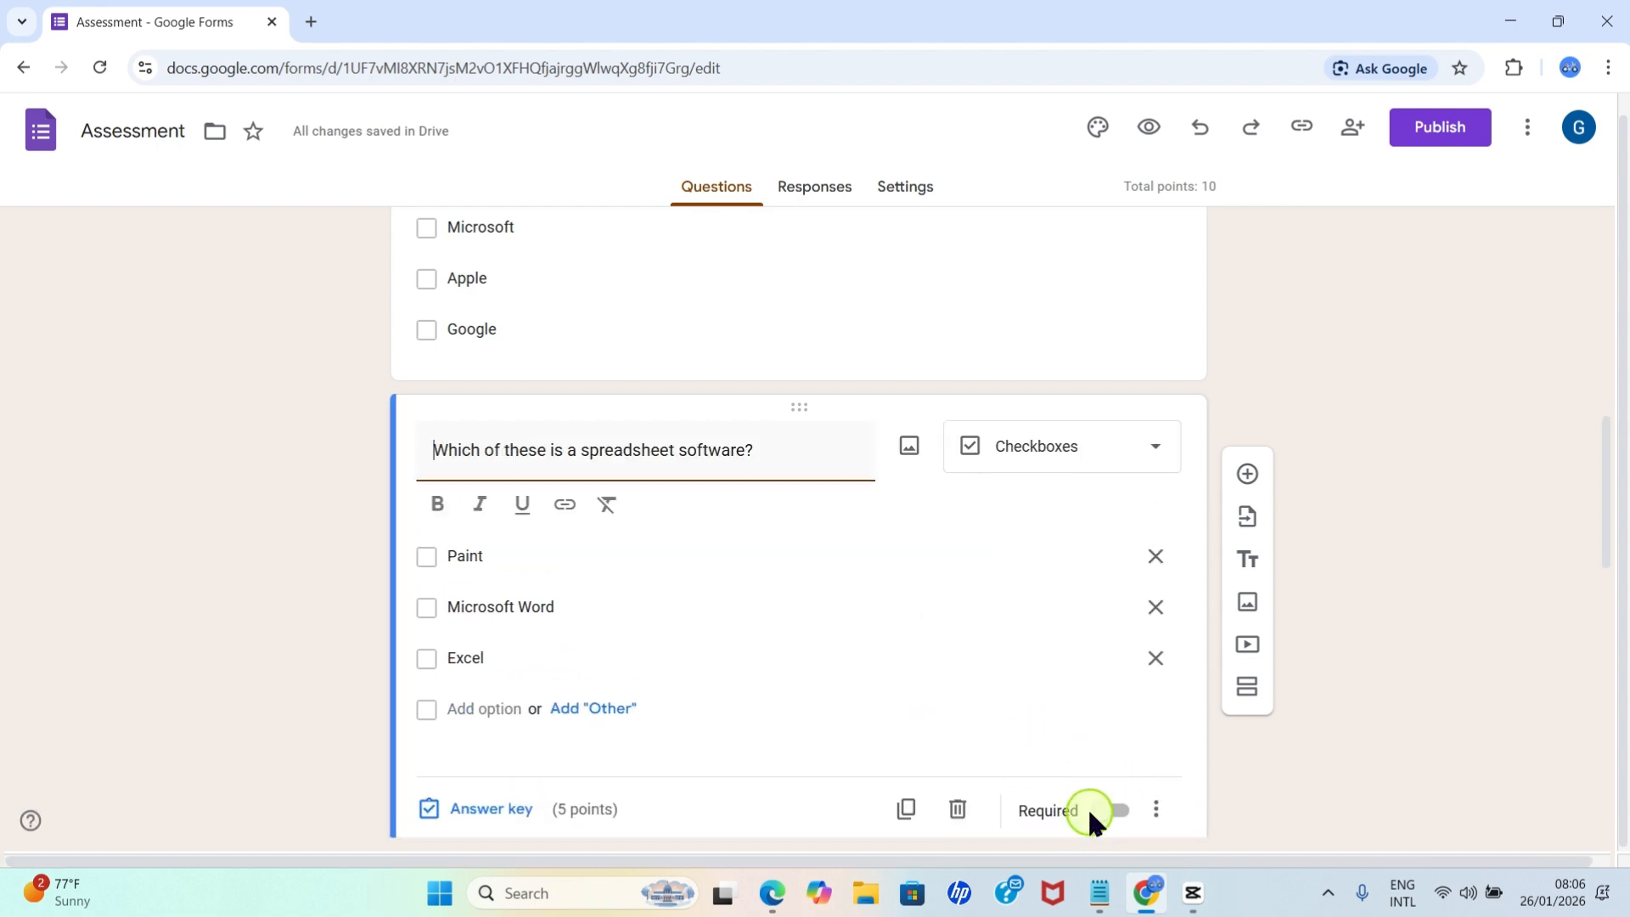
left_click(1104, 813)
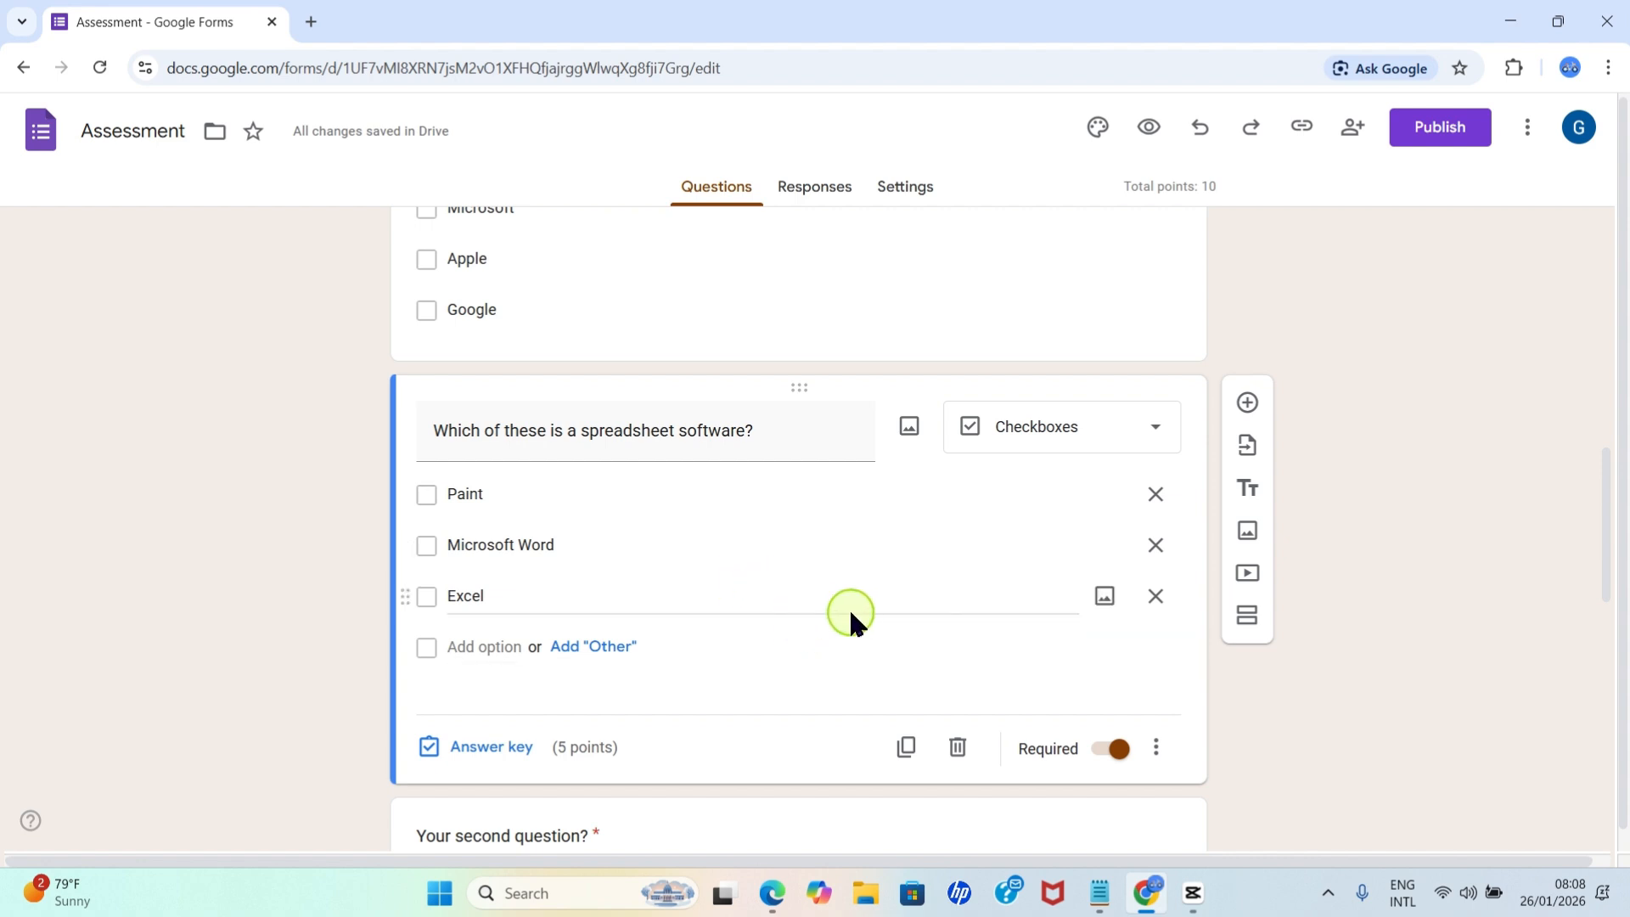
Mark Excel as the correct answer in the spreadsheet question's answer key.
left_click(497, 751)
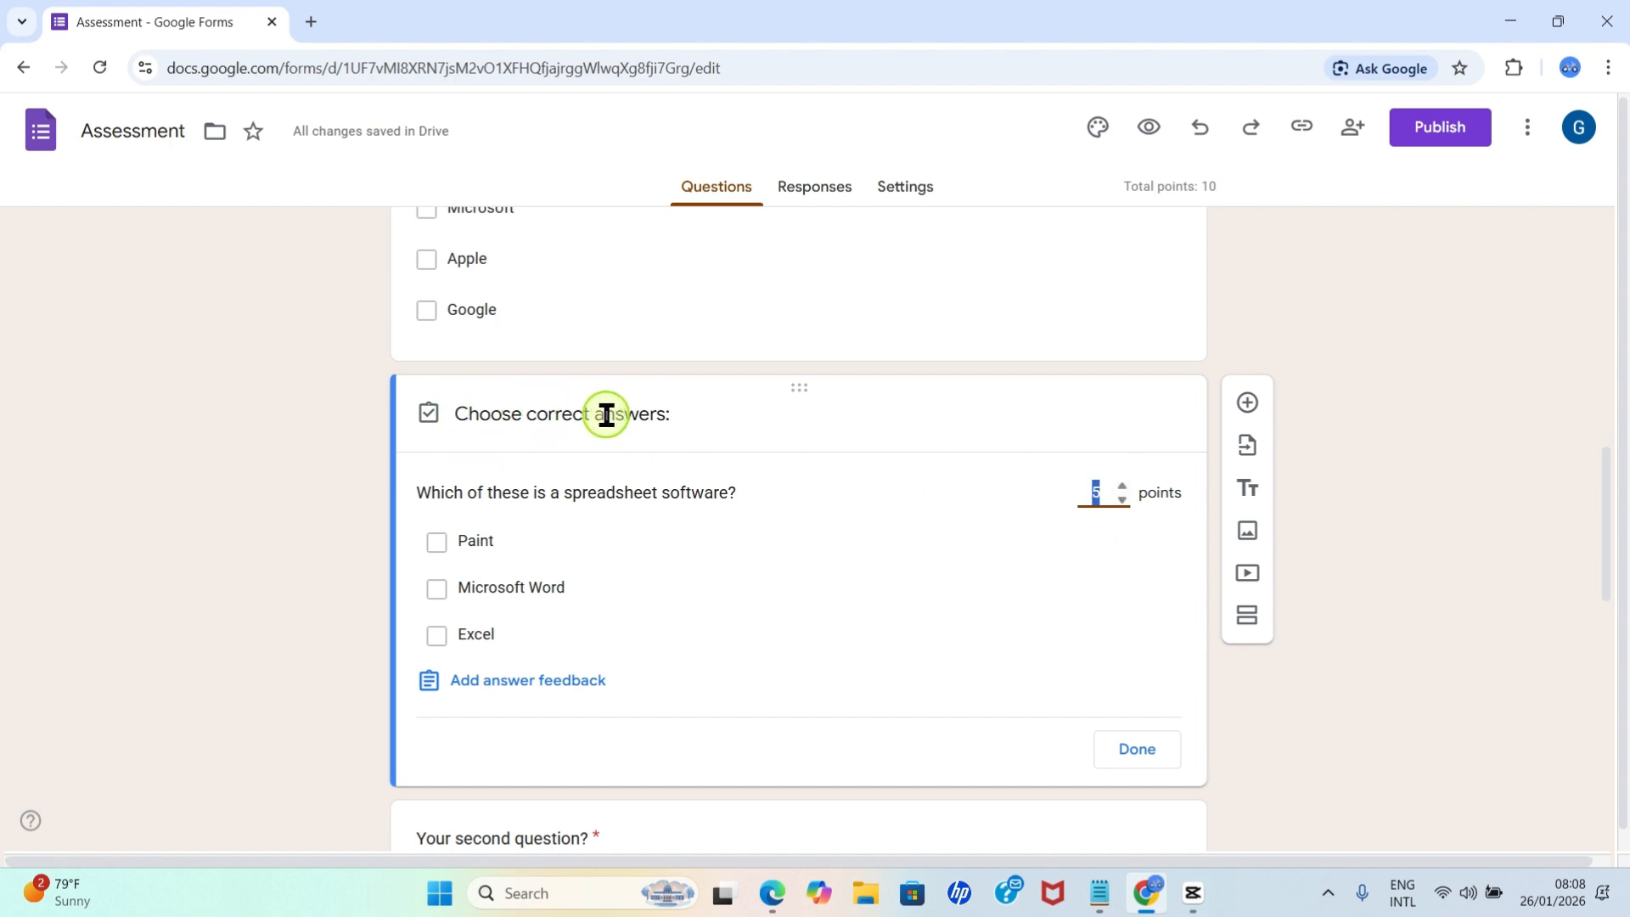
left_click(437, 636)
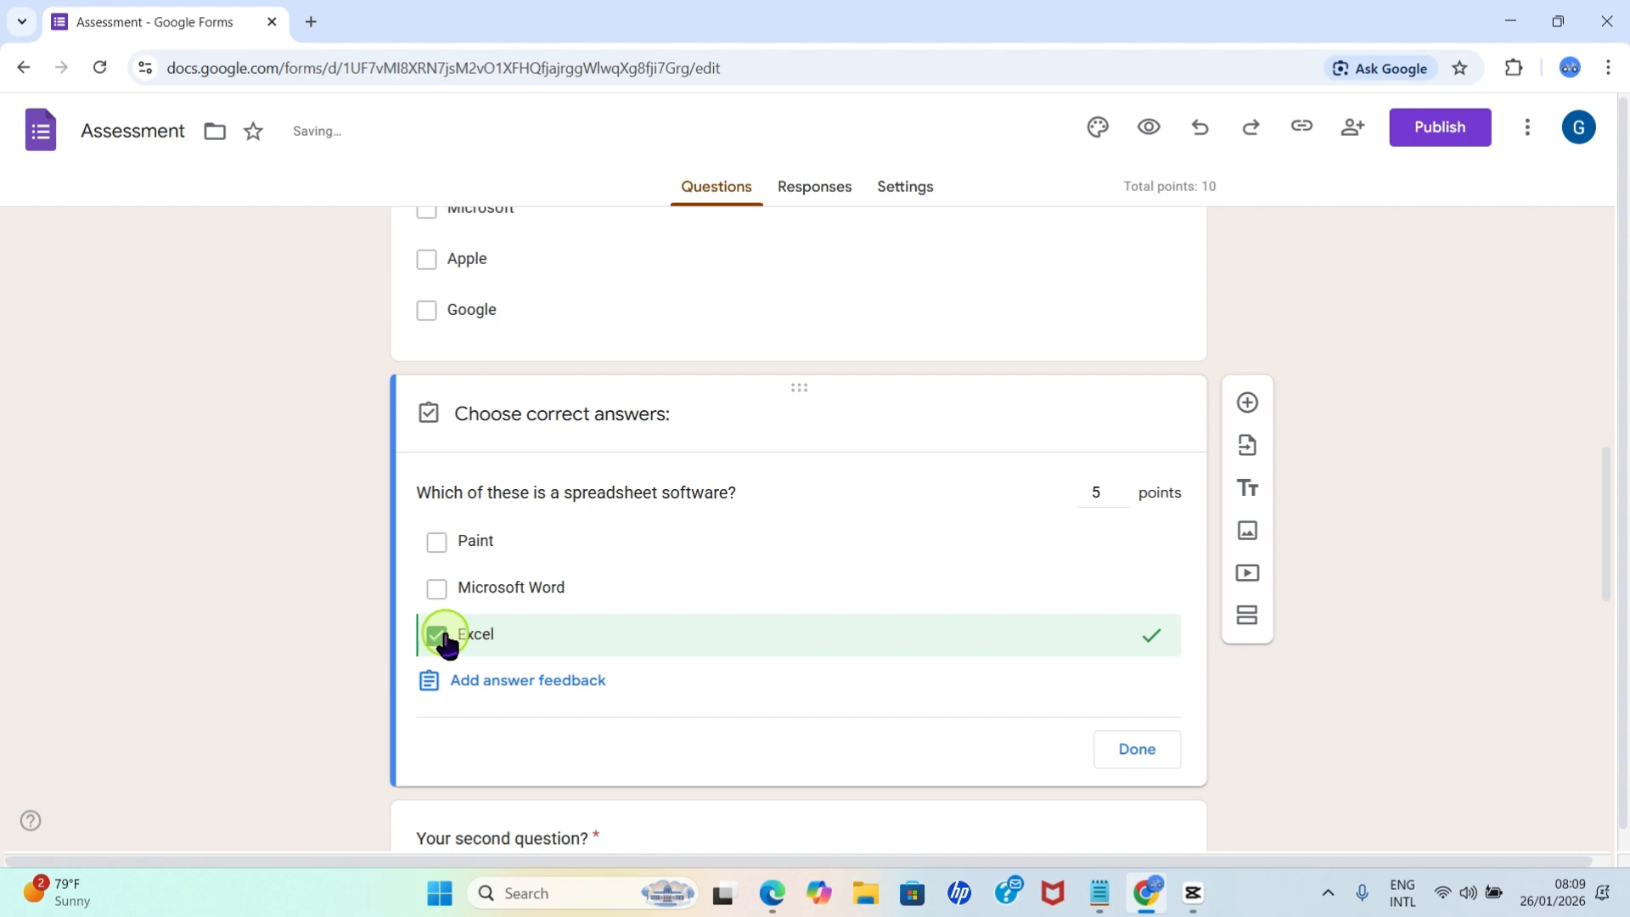
left_click(1137, 755)
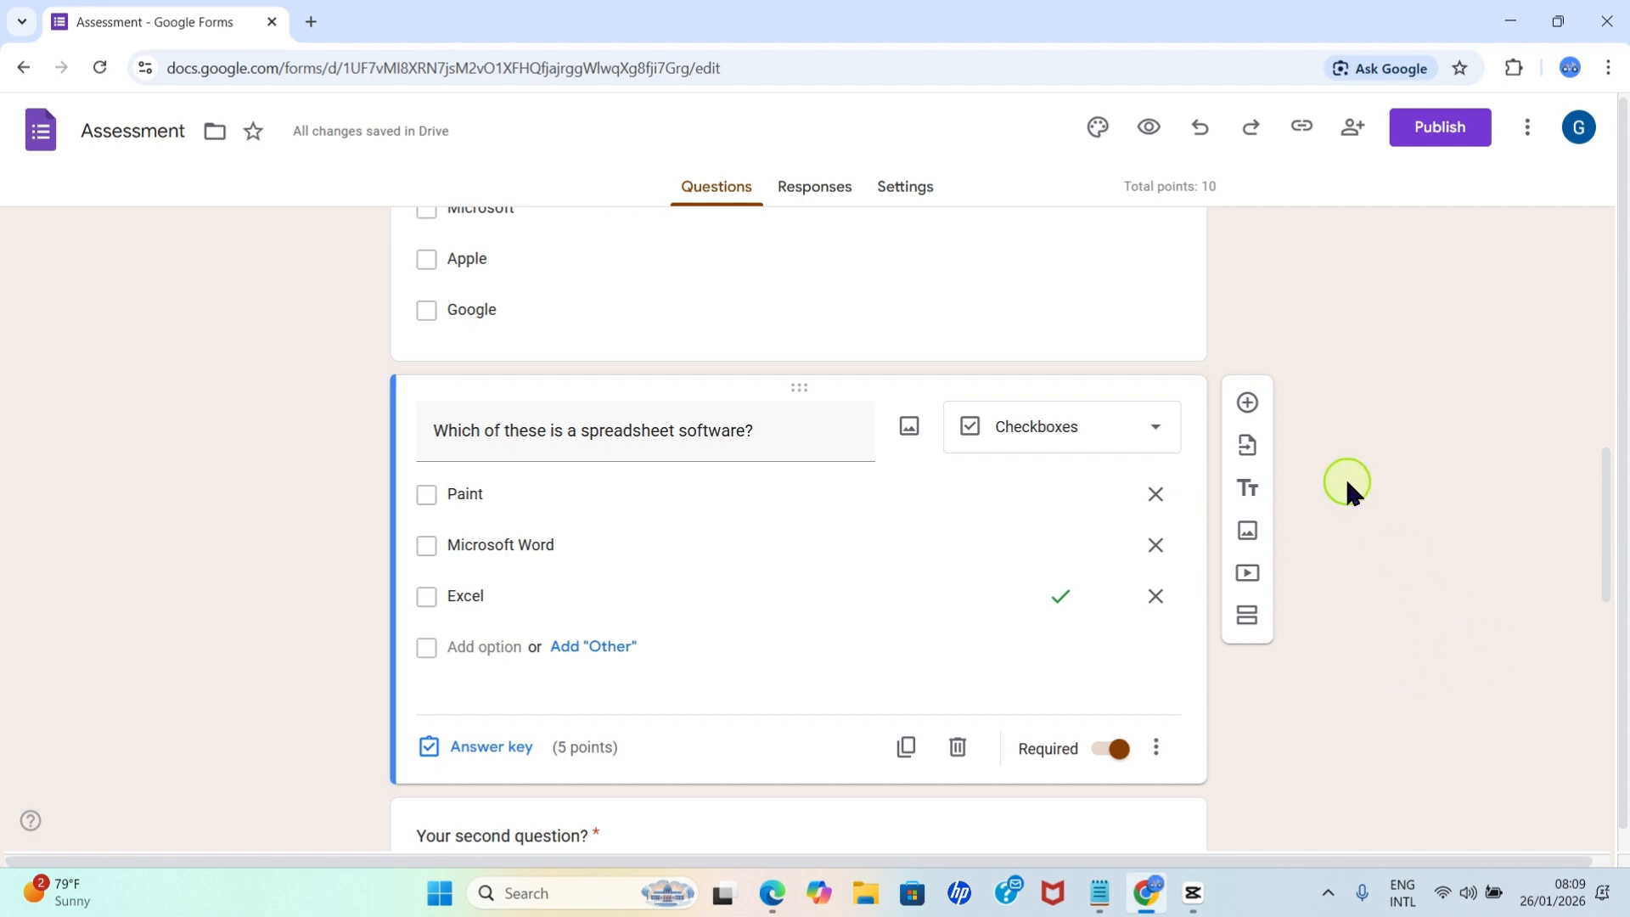
Preview the quiz to check its questions and answer options, and close the preview.
left_click(1154, 134)
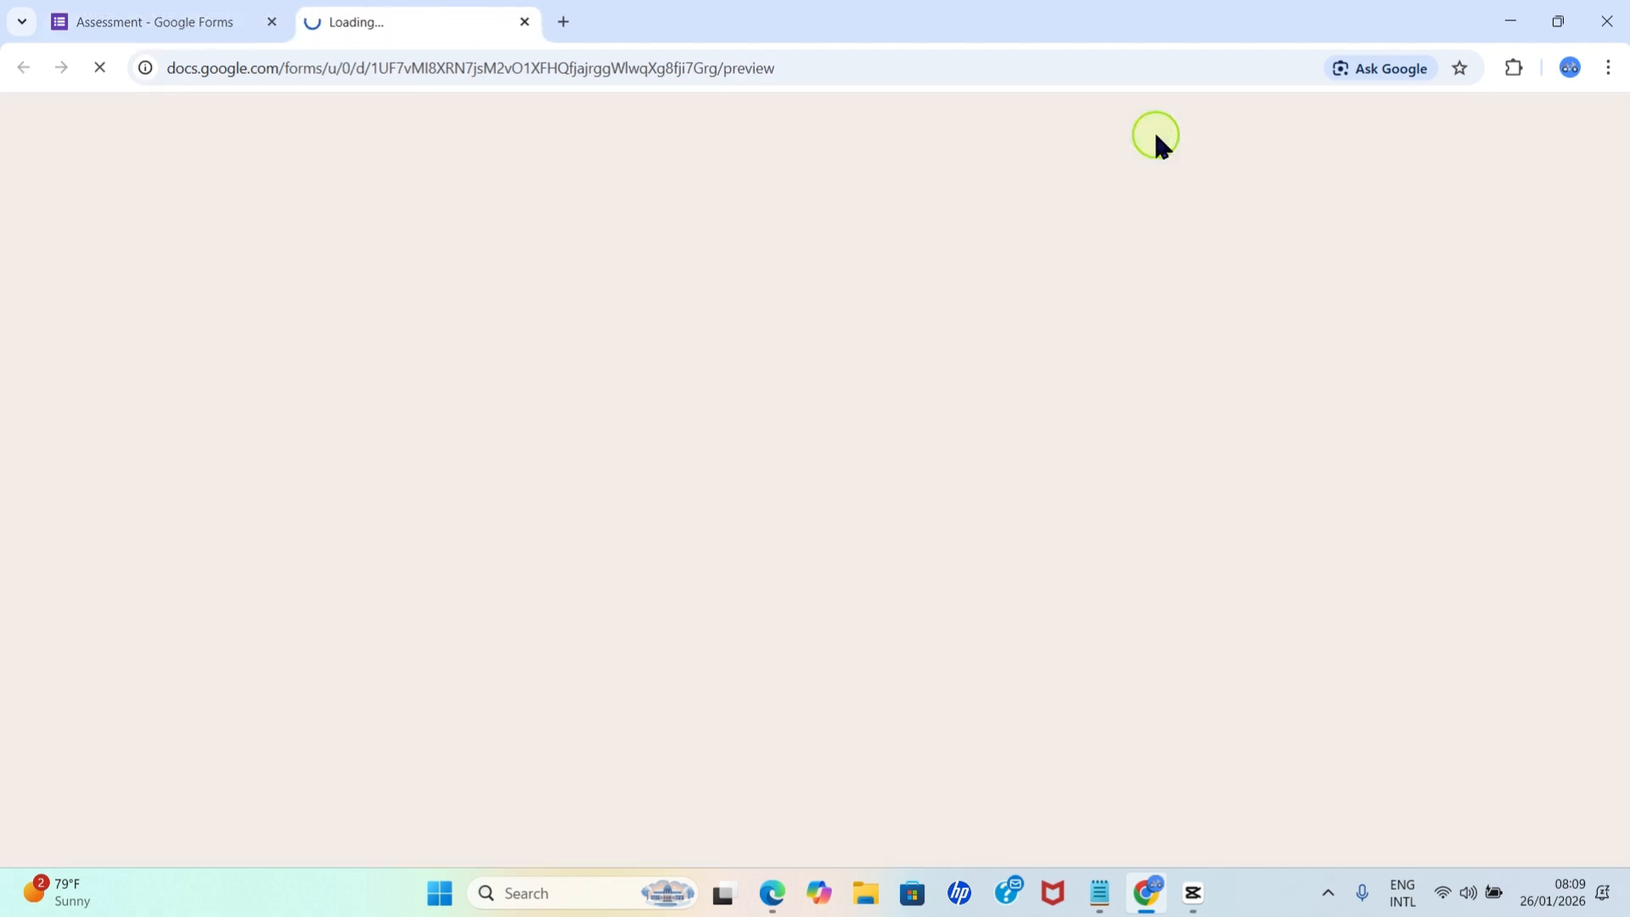
scroll(861, 649, "down", 5)
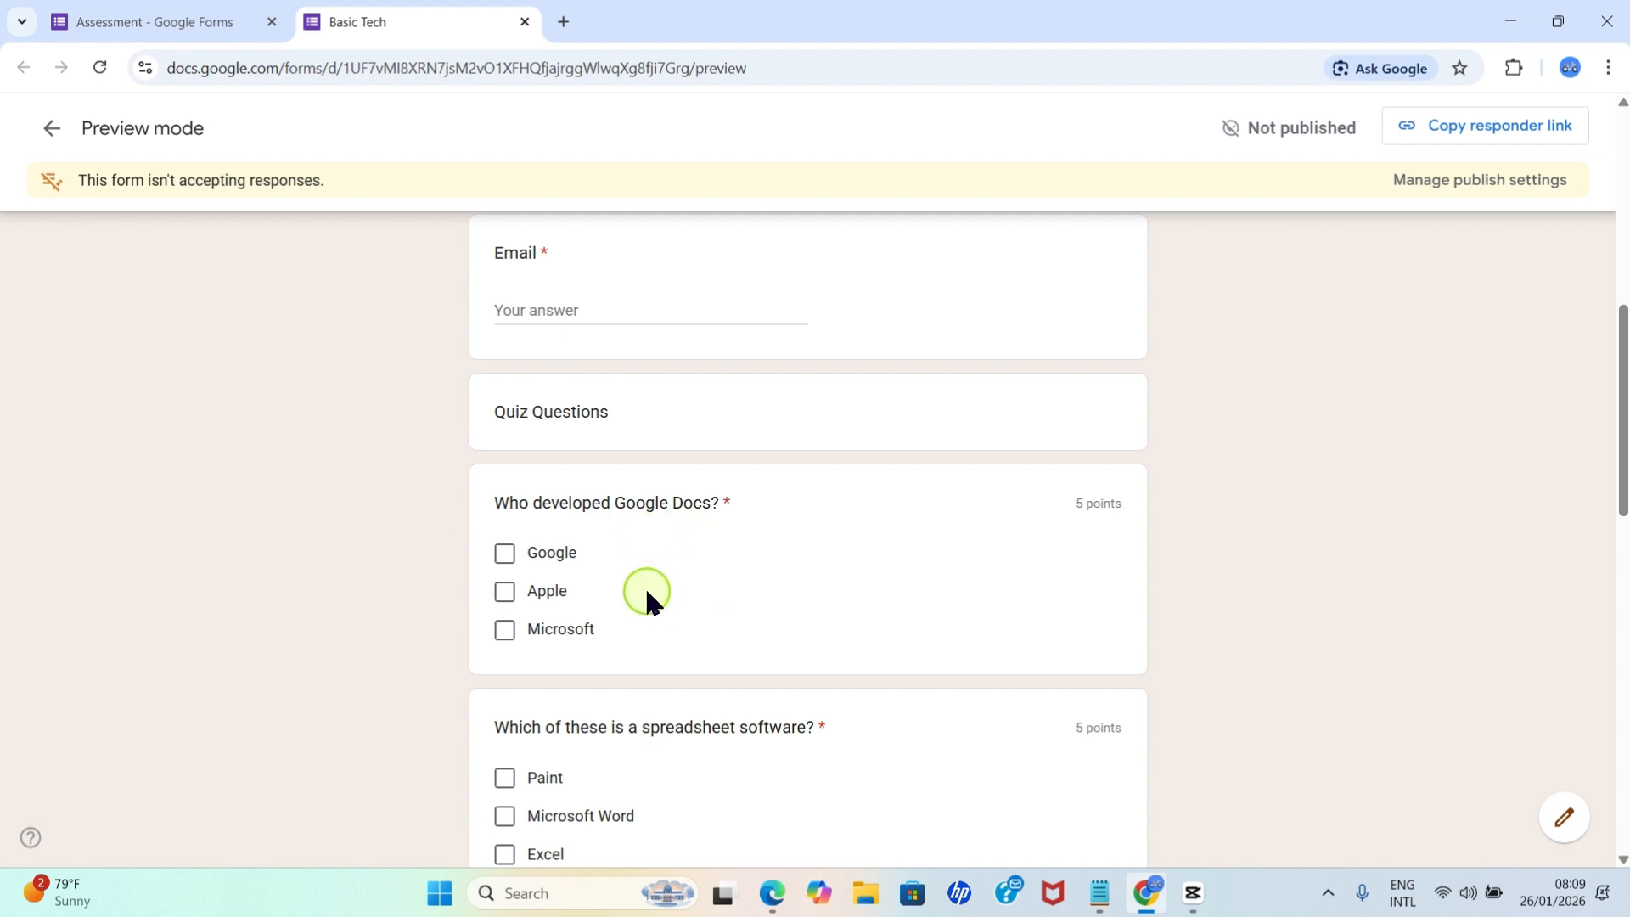
scroll(647, 594, "down", 2)
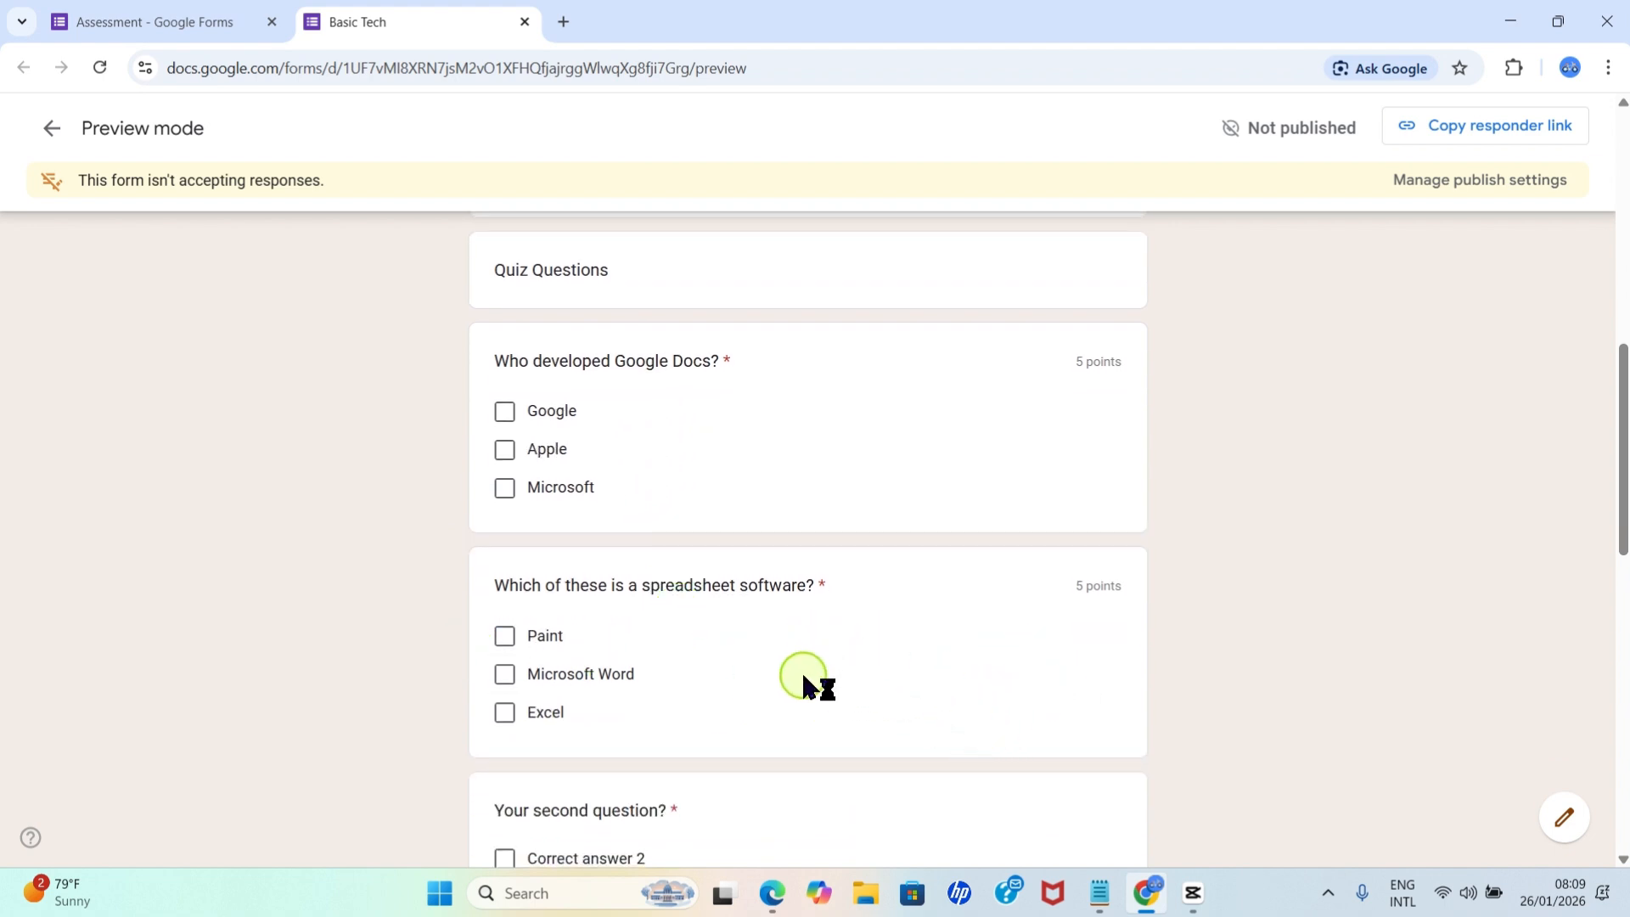
scroll(808, 679, "down", 6)
scroll(811, 670, "up", 10)
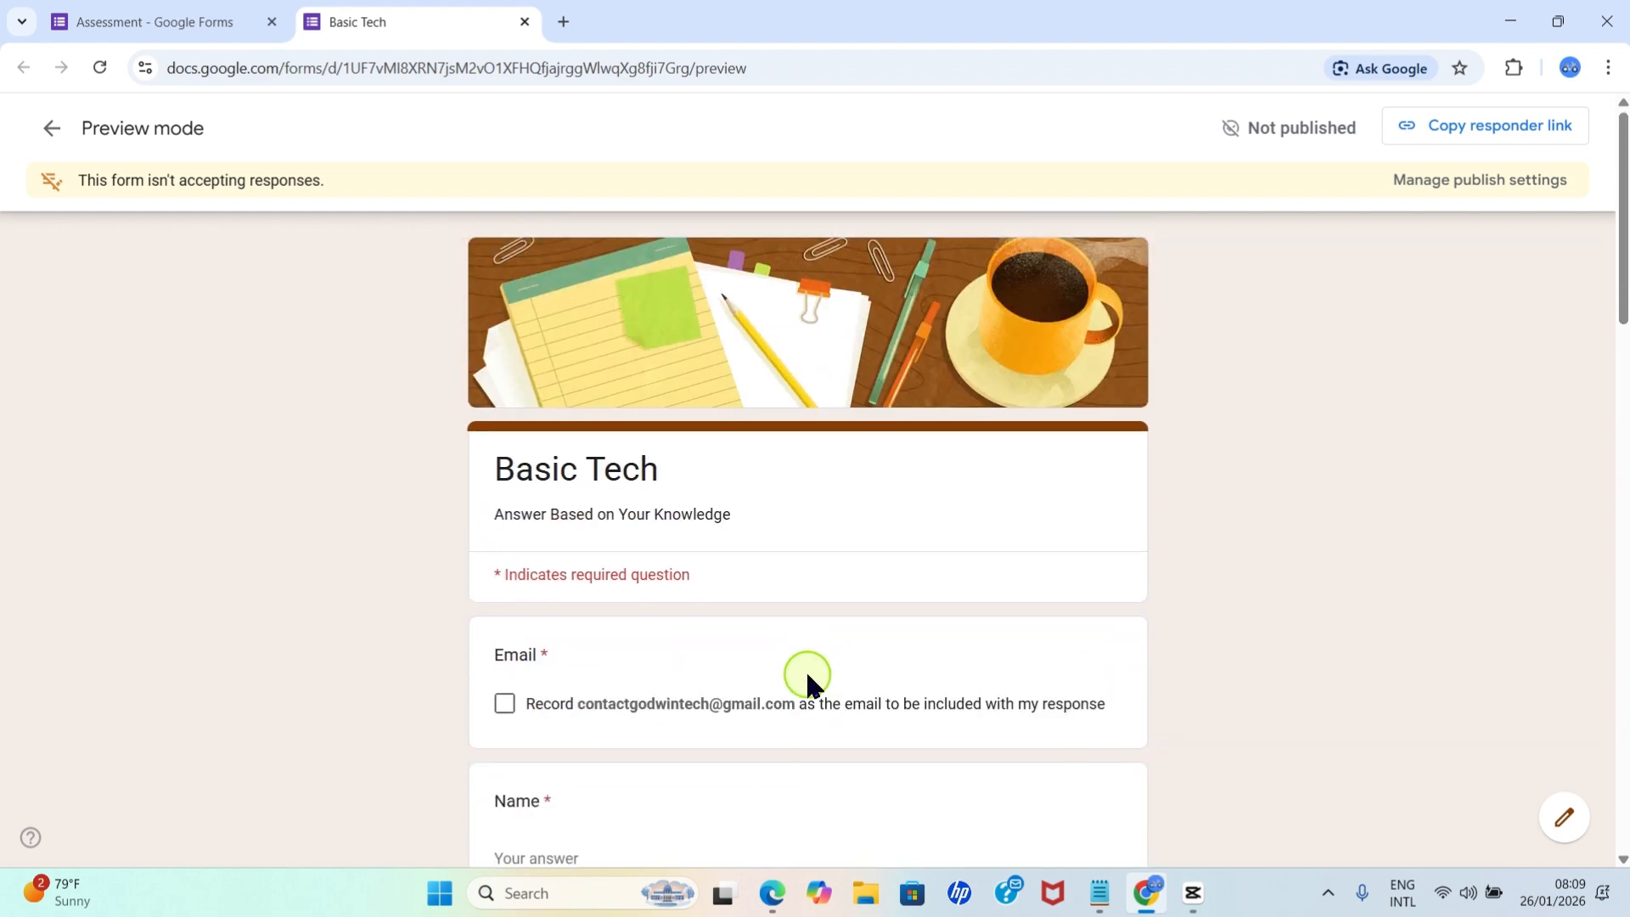
left_click(174, 12)
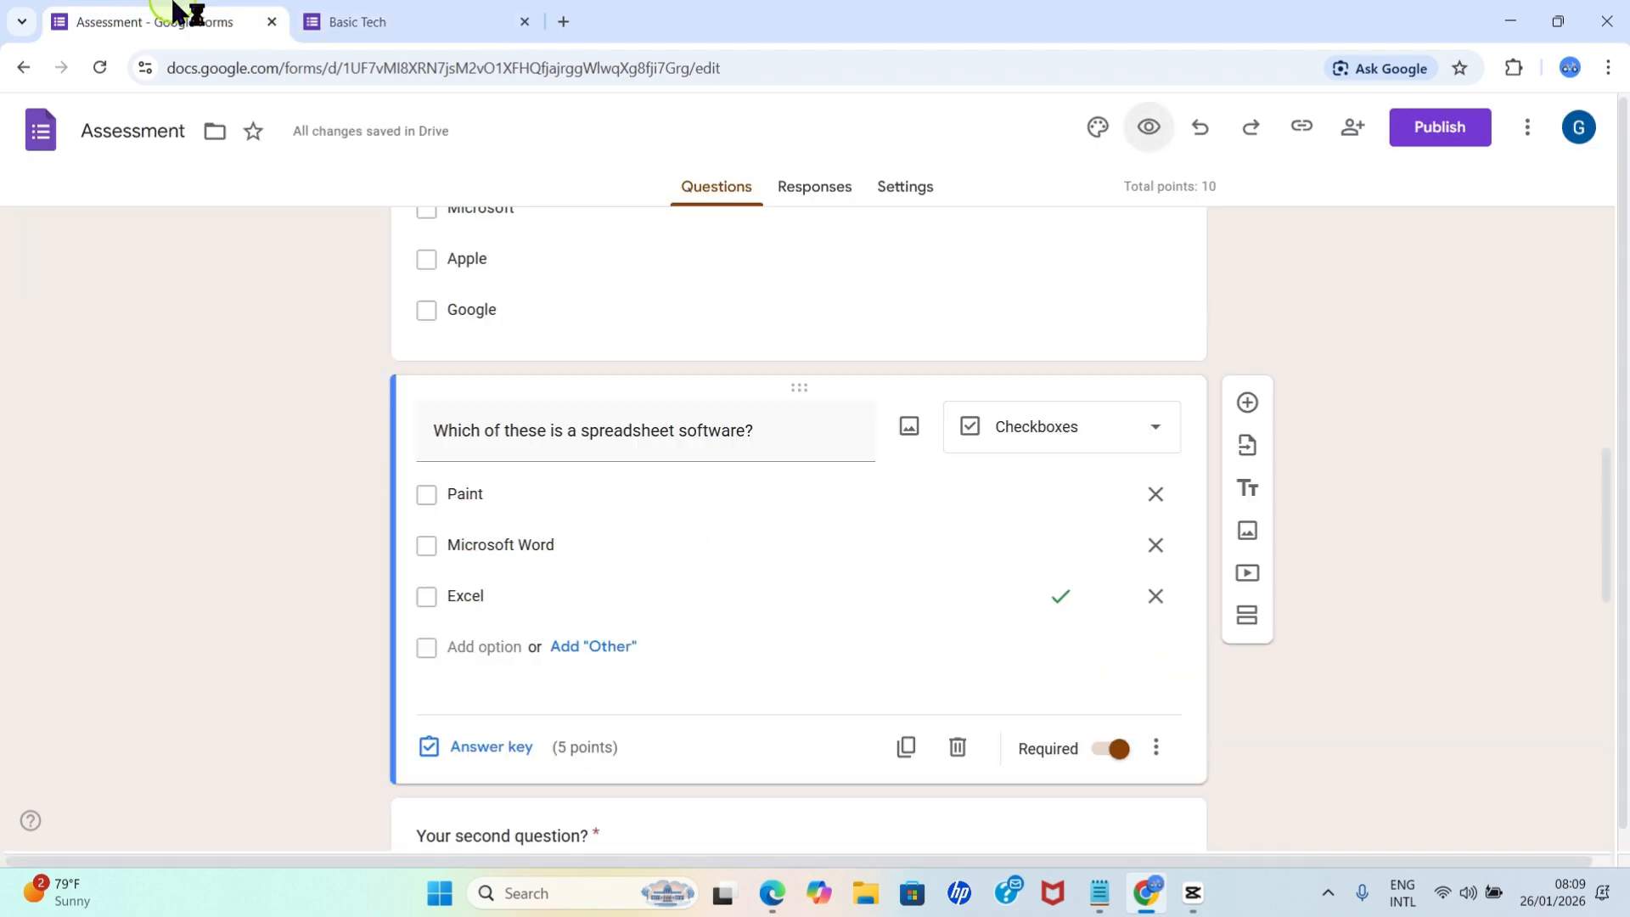
left_click(524, 23)
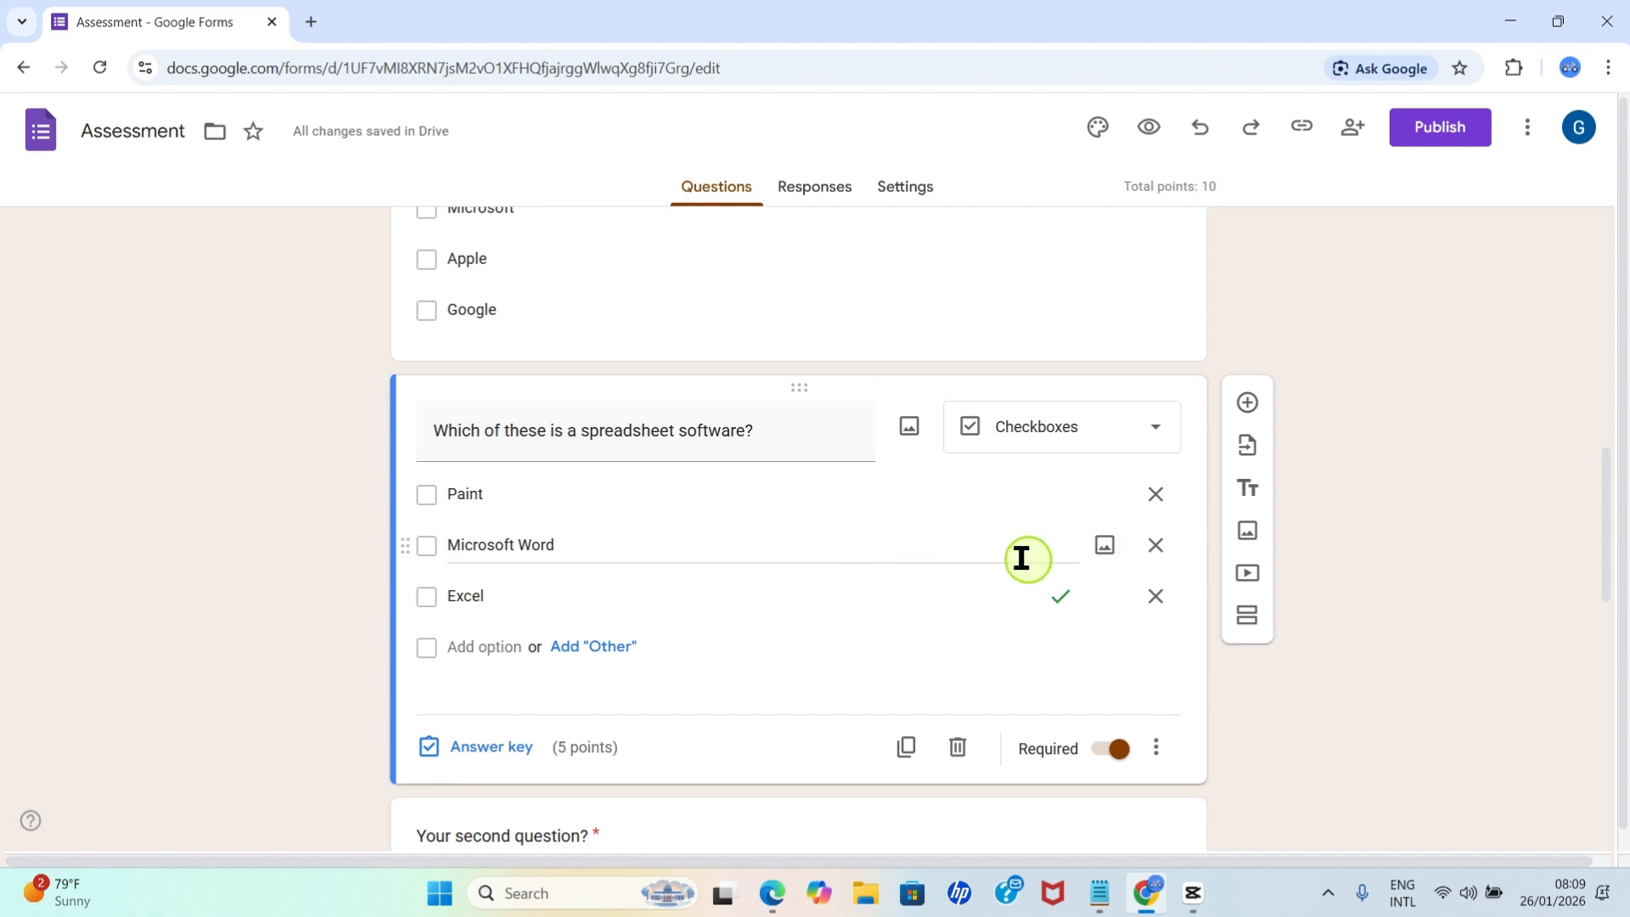
Replace the template's "Your second question?" text with "Which of these platforms is a social media platform?".
left_click(703, 718)
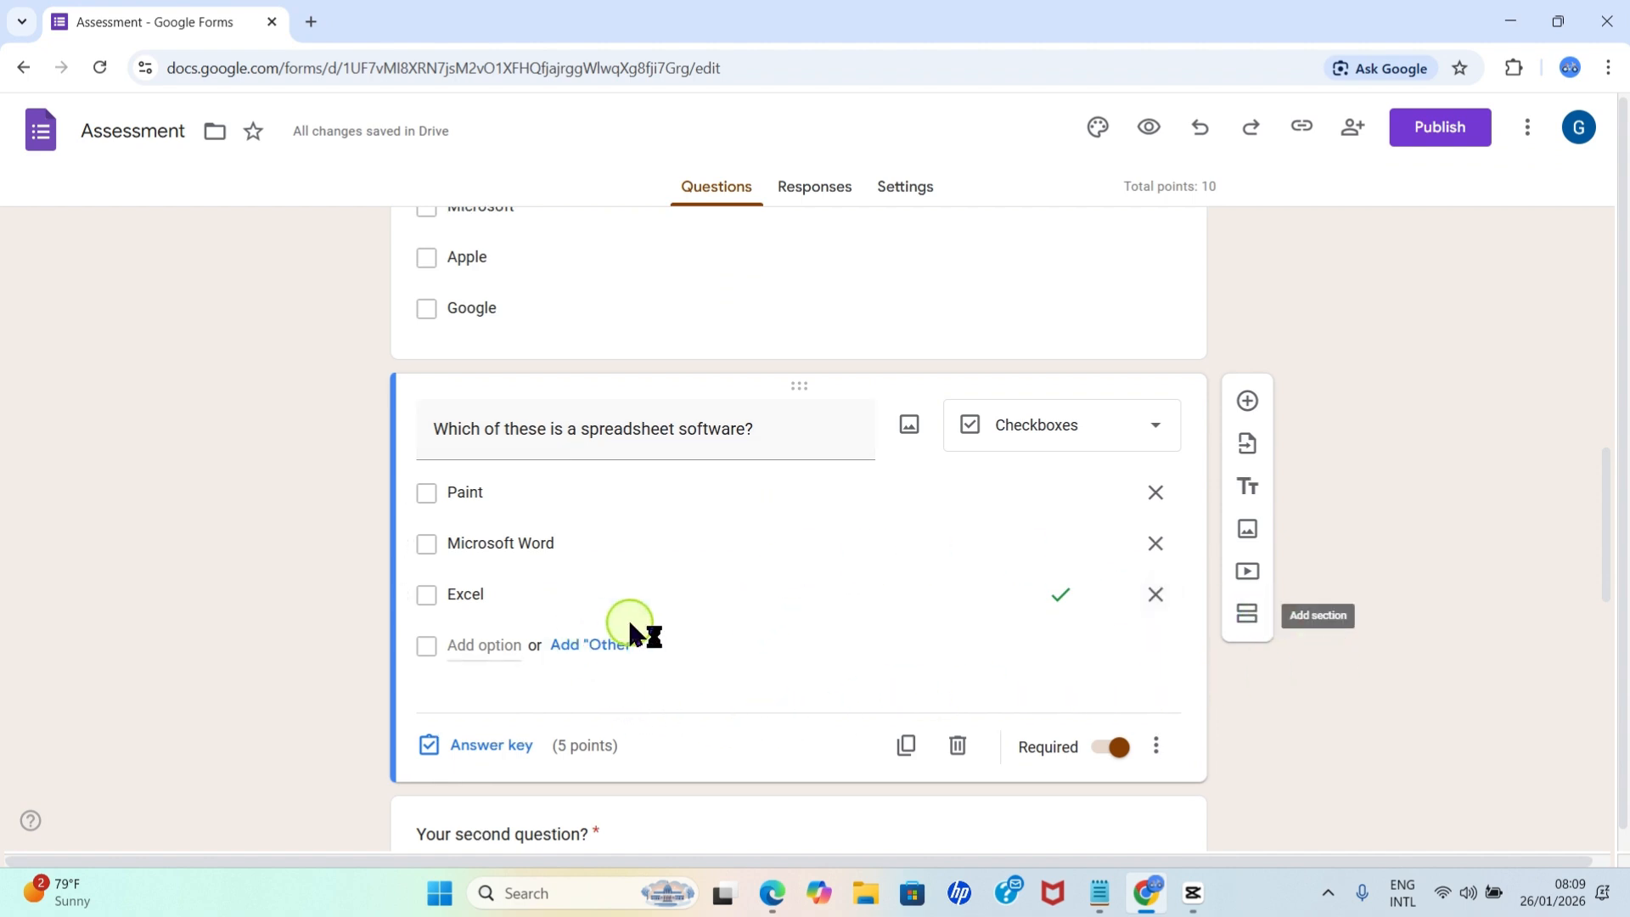
scroll(632, 635, "down", 3)
scroll(747, 670, "down", 2)
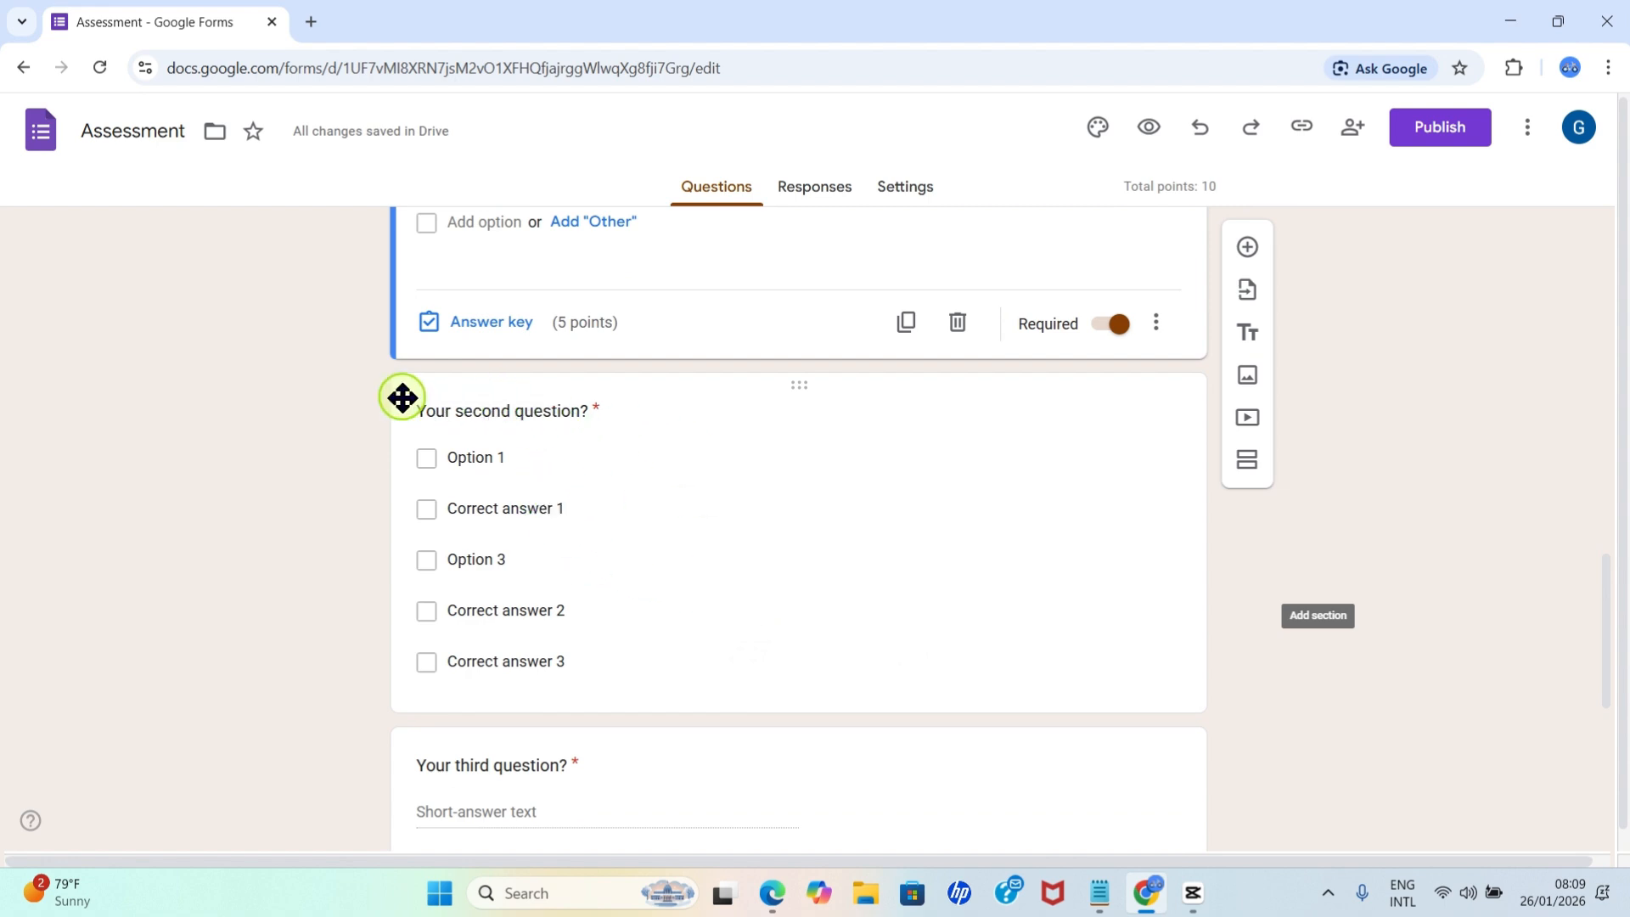
left_click(510, 421)
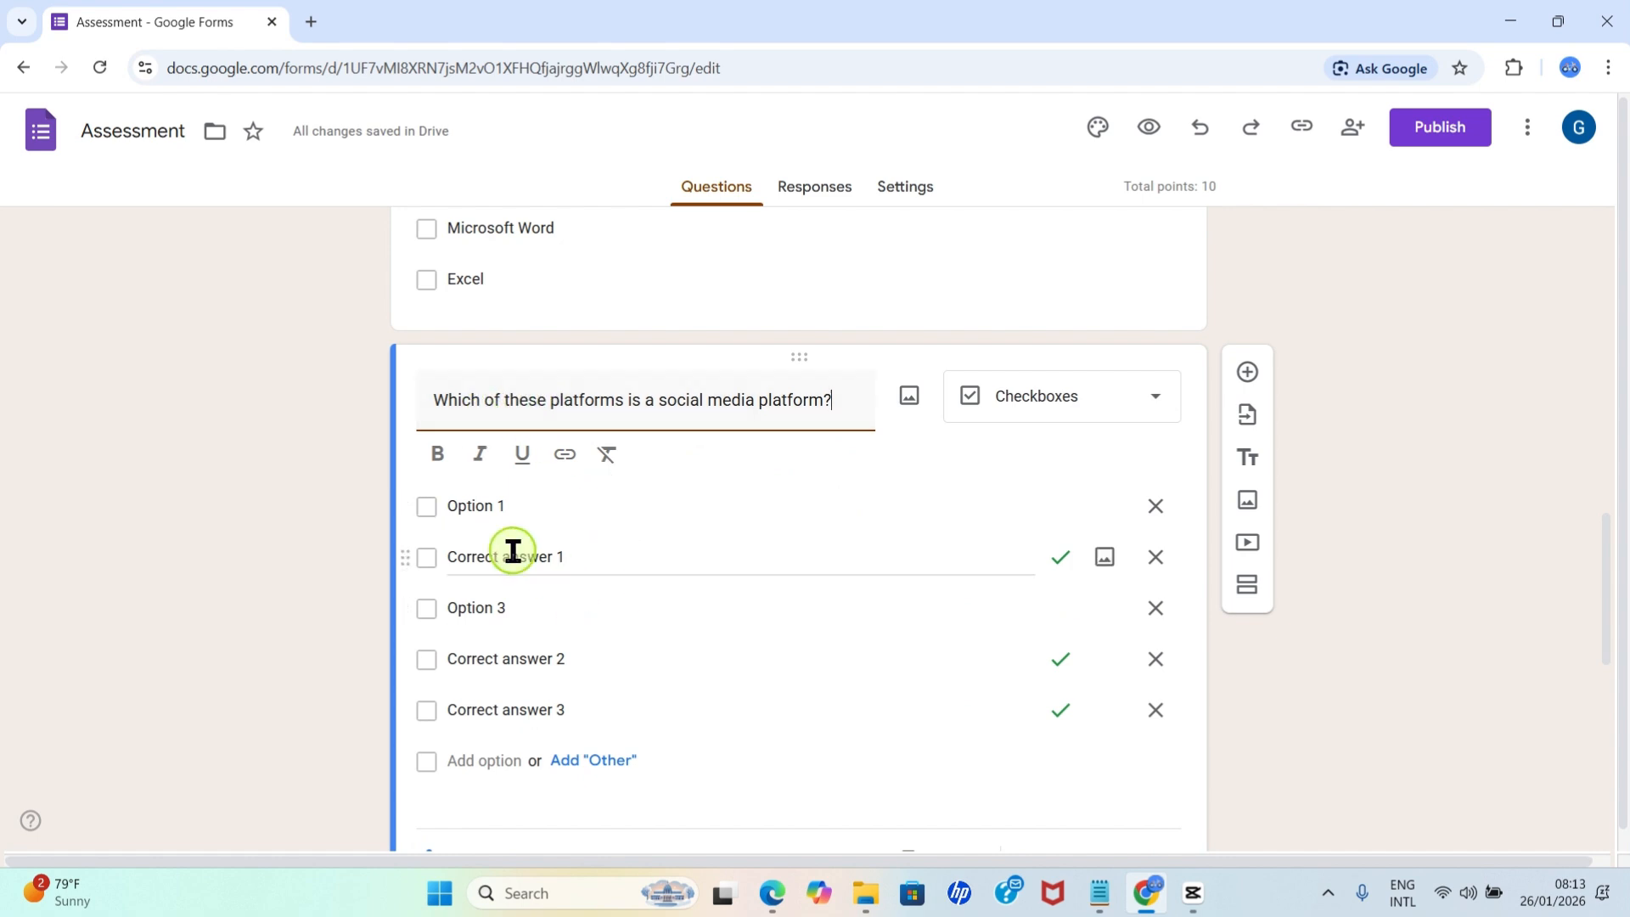
Rename the first three options of the social media question to Apple, Facebook and Google.
left_click(520, 507)
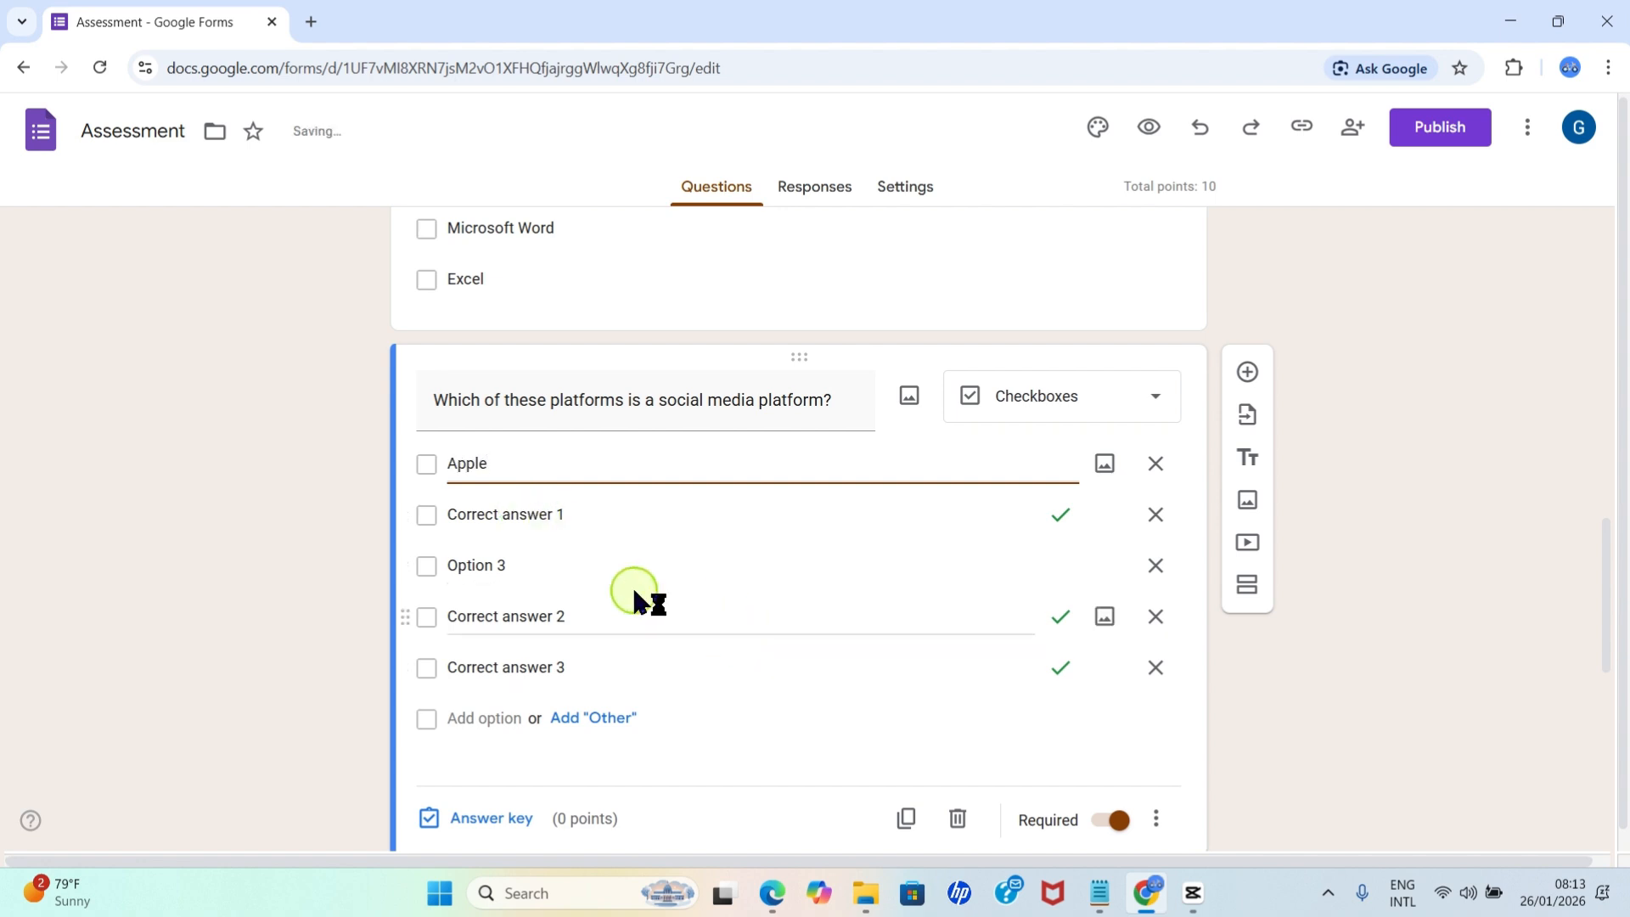
left_click(570, 520)
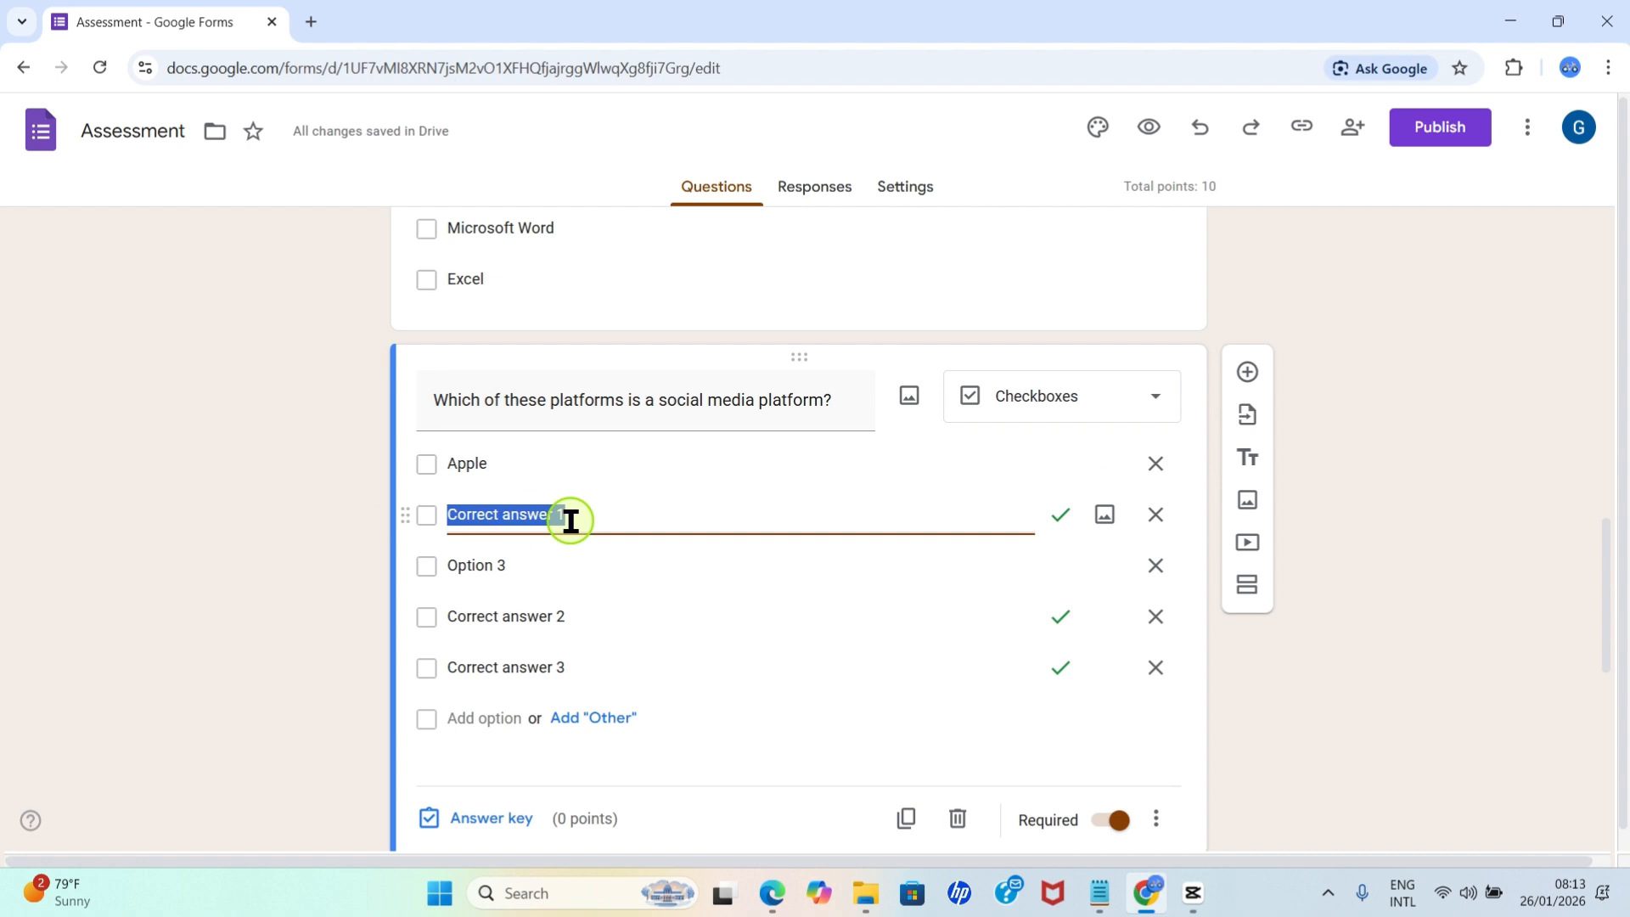
type("Face")
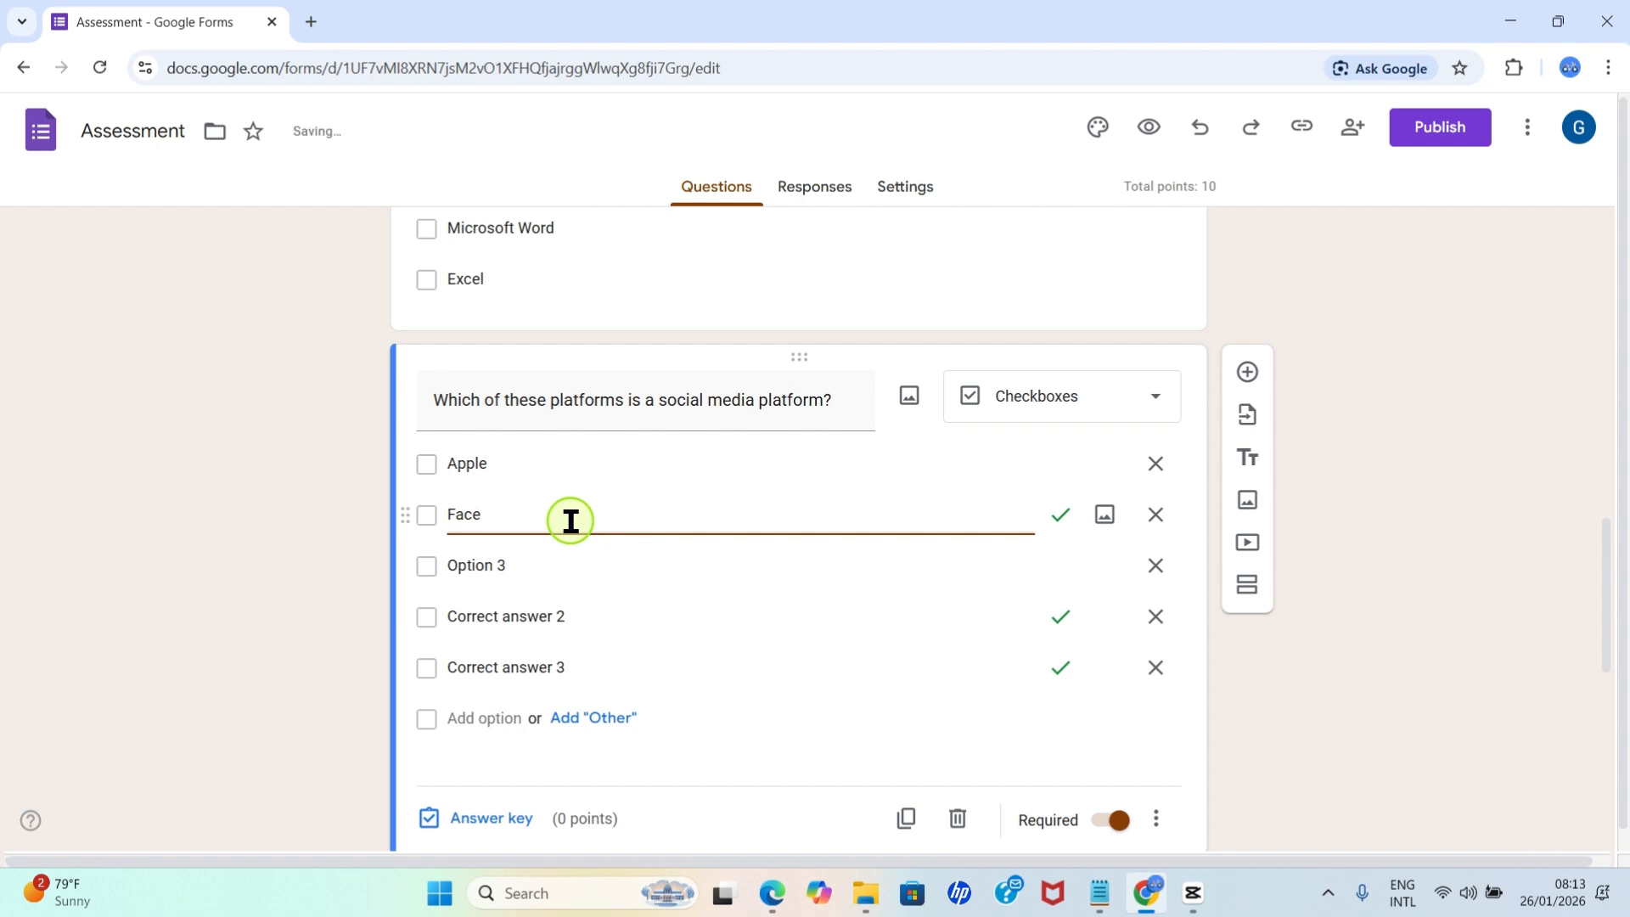
type("book")
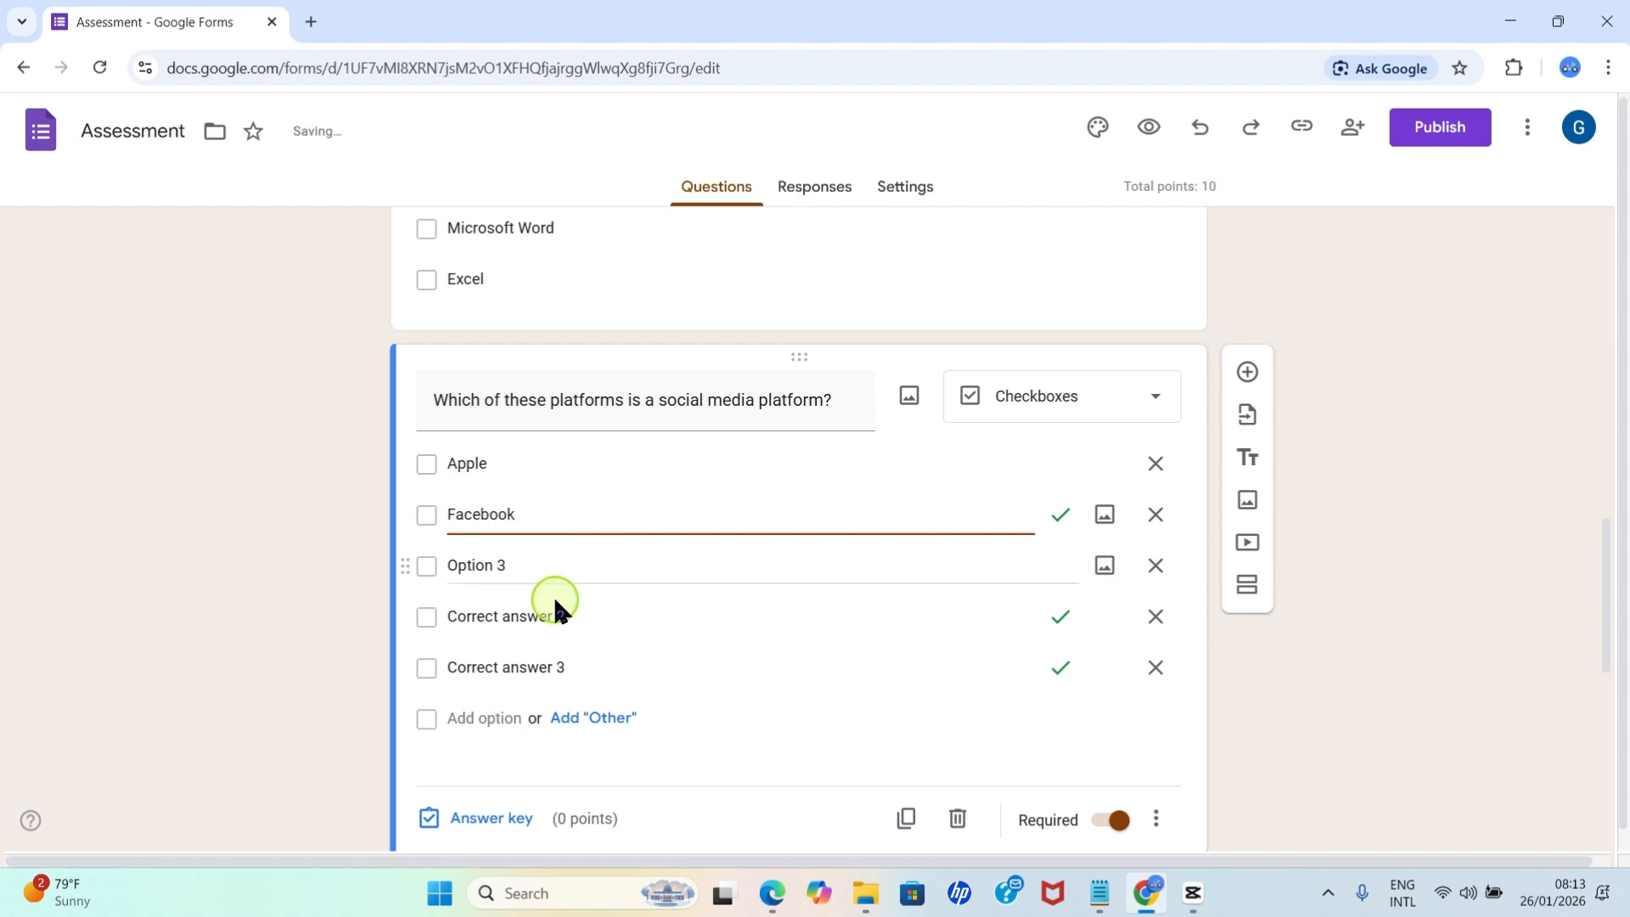
left_click(507, 568)
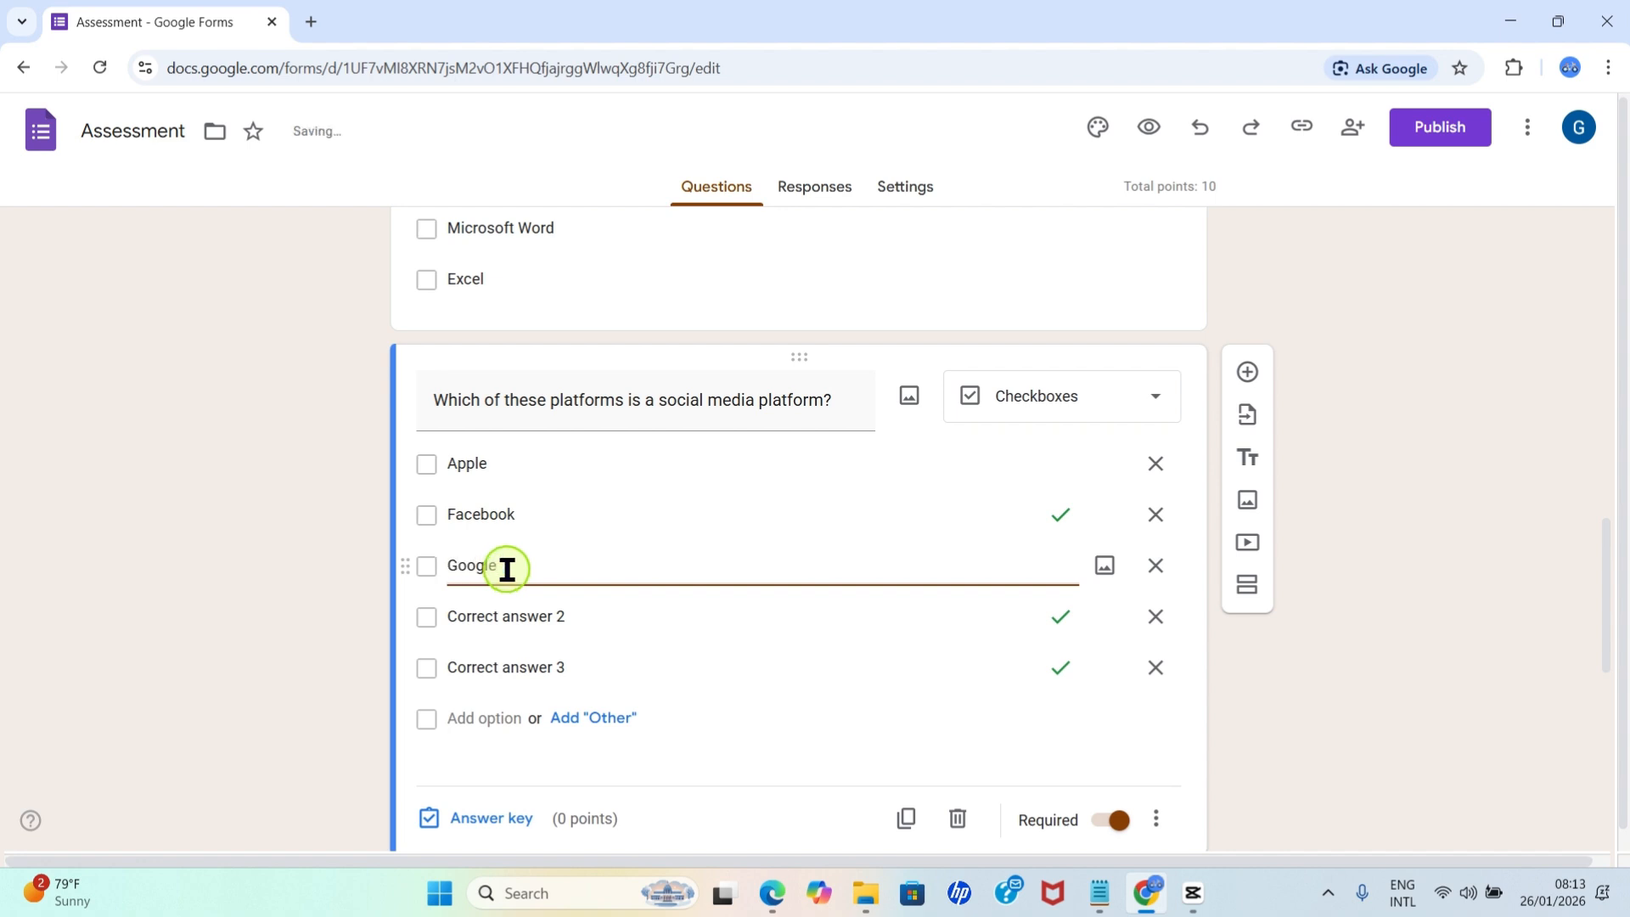
Remove the leftover options Correct answer 2 and Correct answer 3 from the social media question.
left_click(1155, 617)
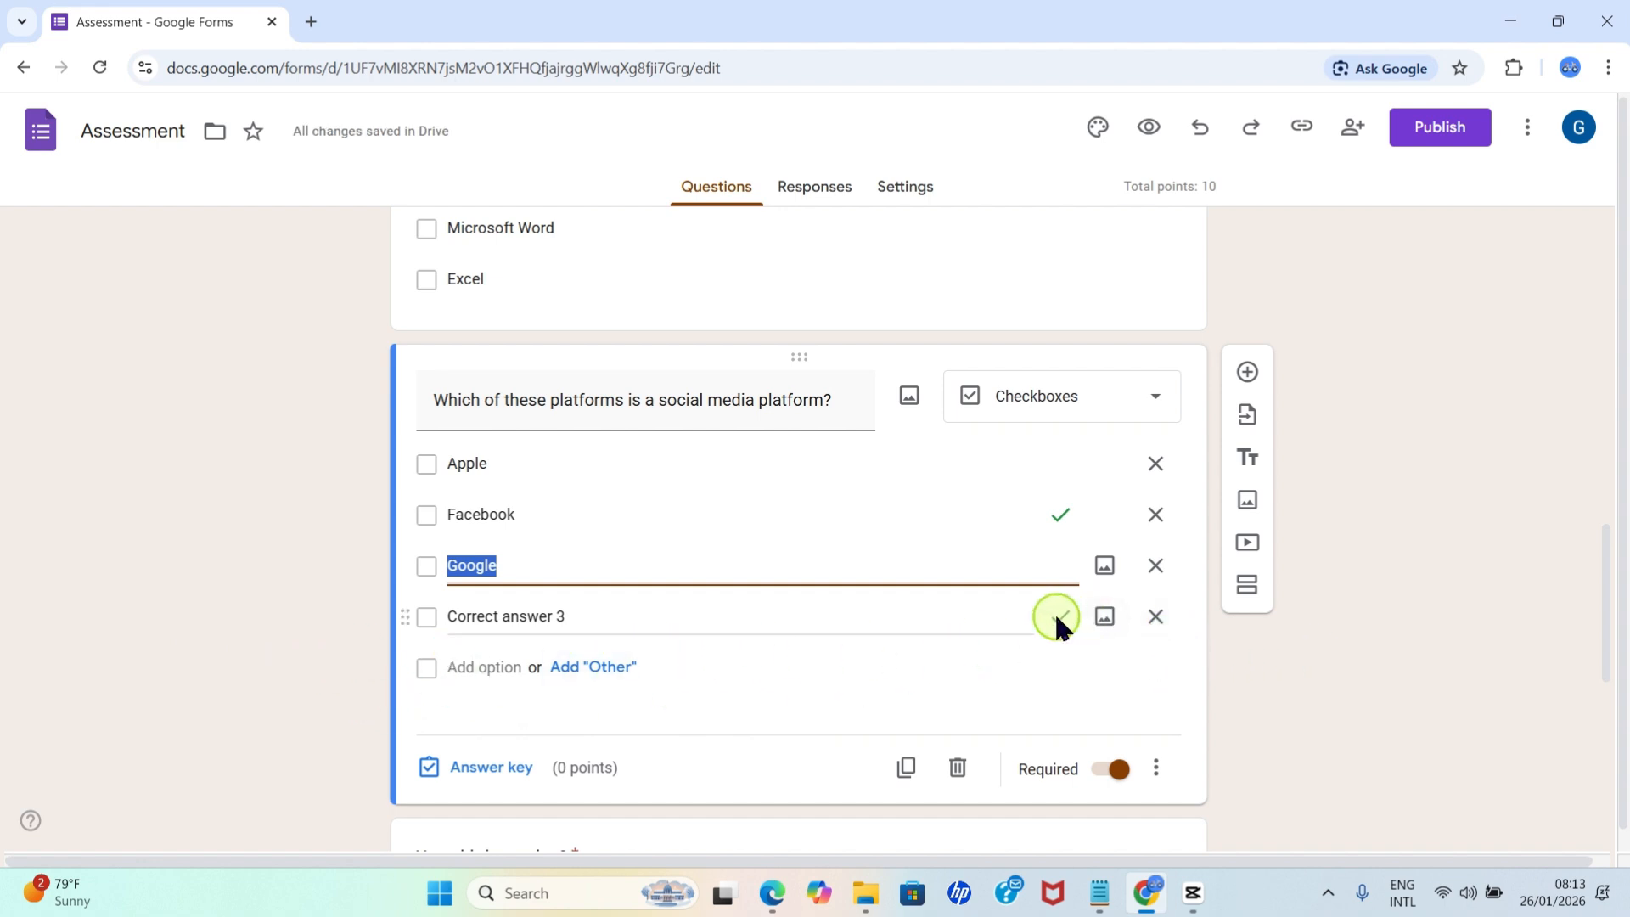
left_click(1155, 616)
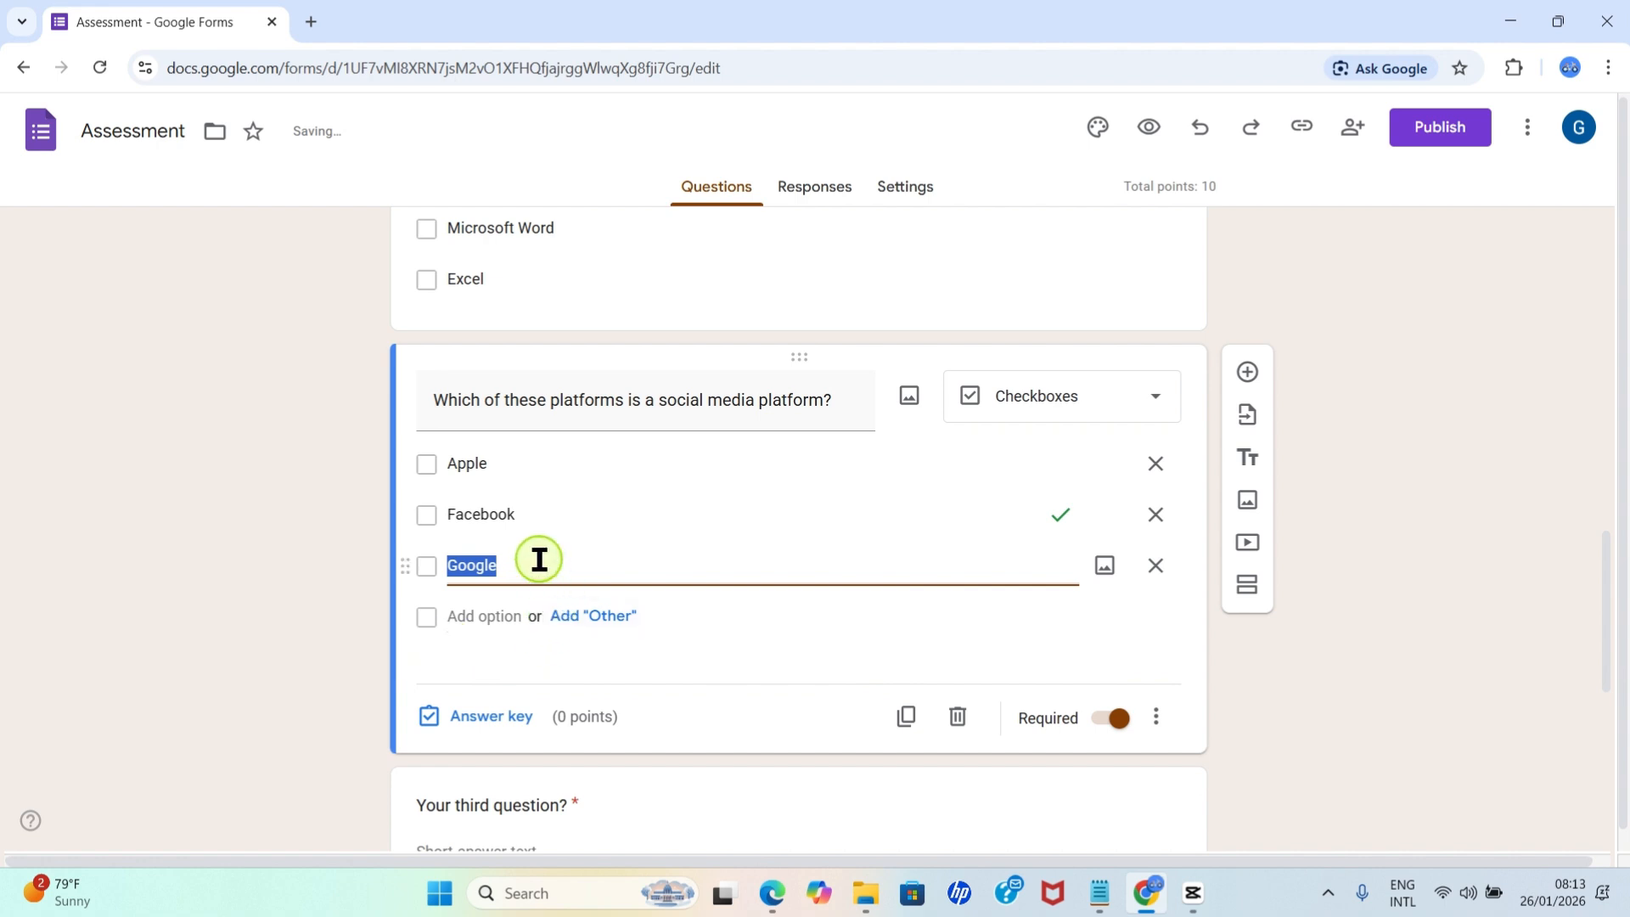
left_click(1356, 673)
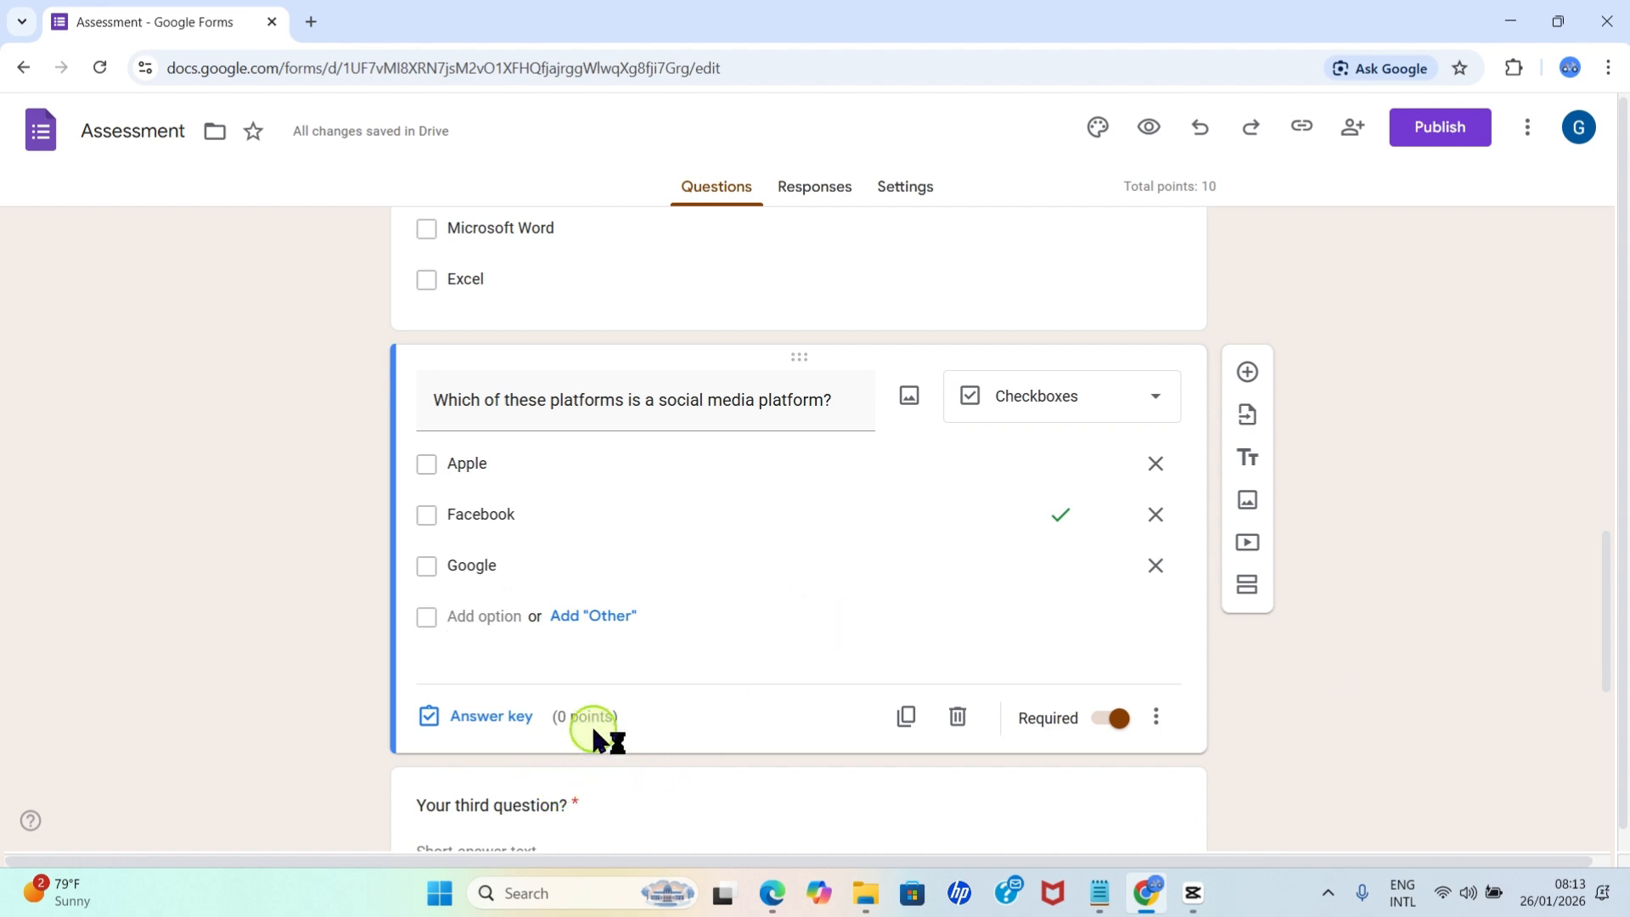
Assign 5 points to the social media question in its answer key.
left_click(472, 717)
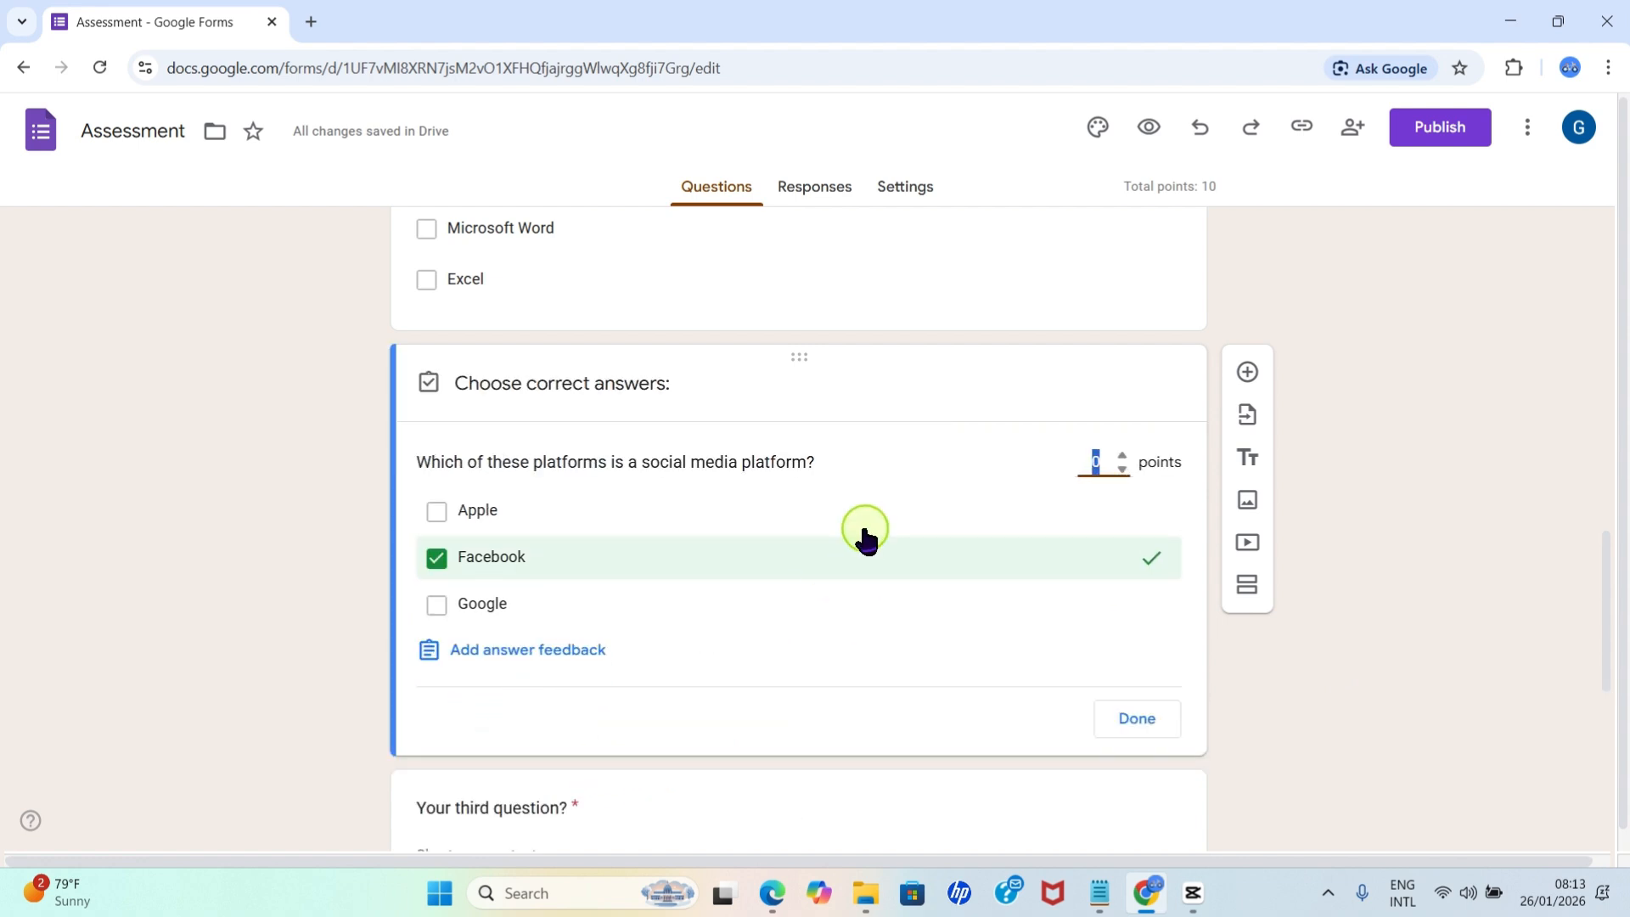
left_click(1097, 472)
type("5")
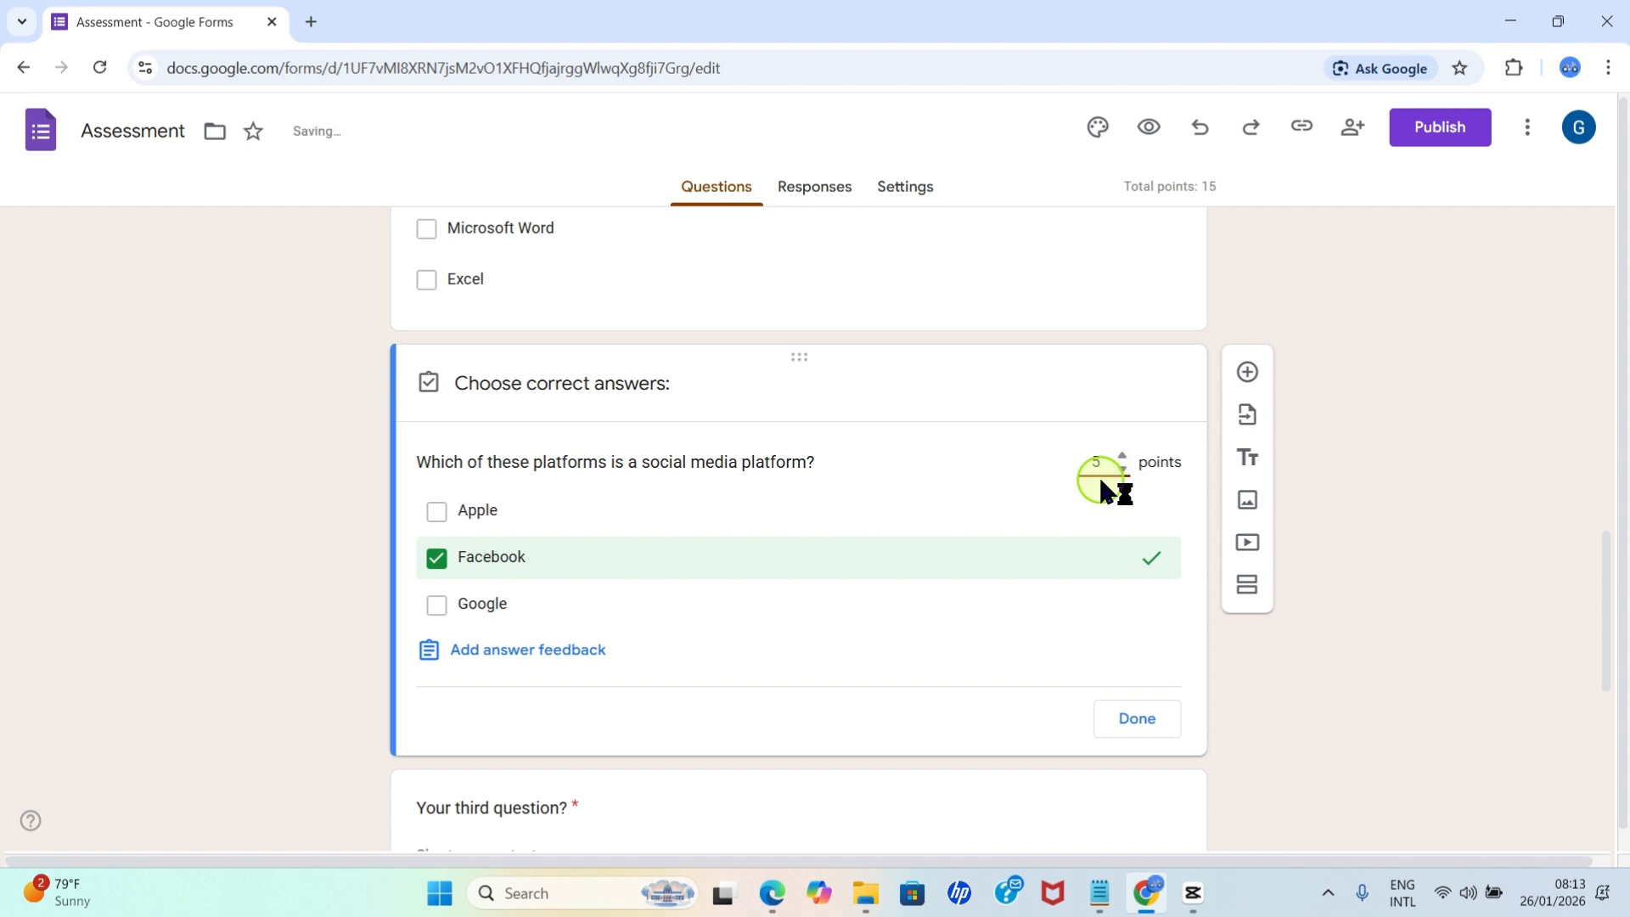
Reset the social media question to 5 points in its answer key and finish editing the key.
scroll(1103, 474, "up", 2)
scroll(1014, 628, "down", 3)
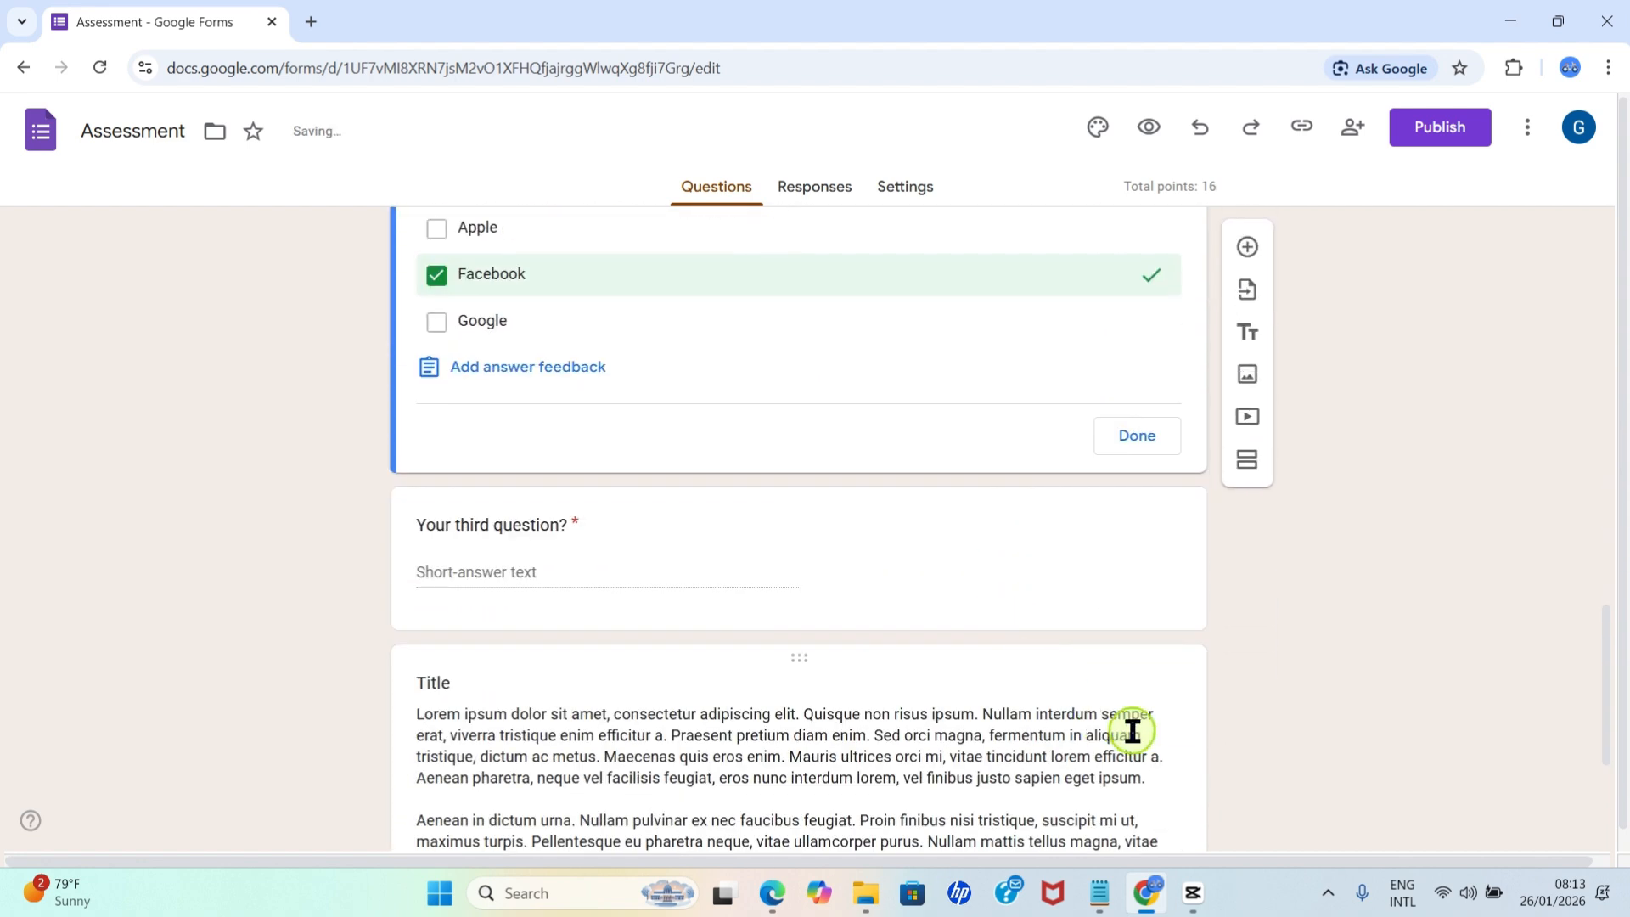
left_click(1136, 437)
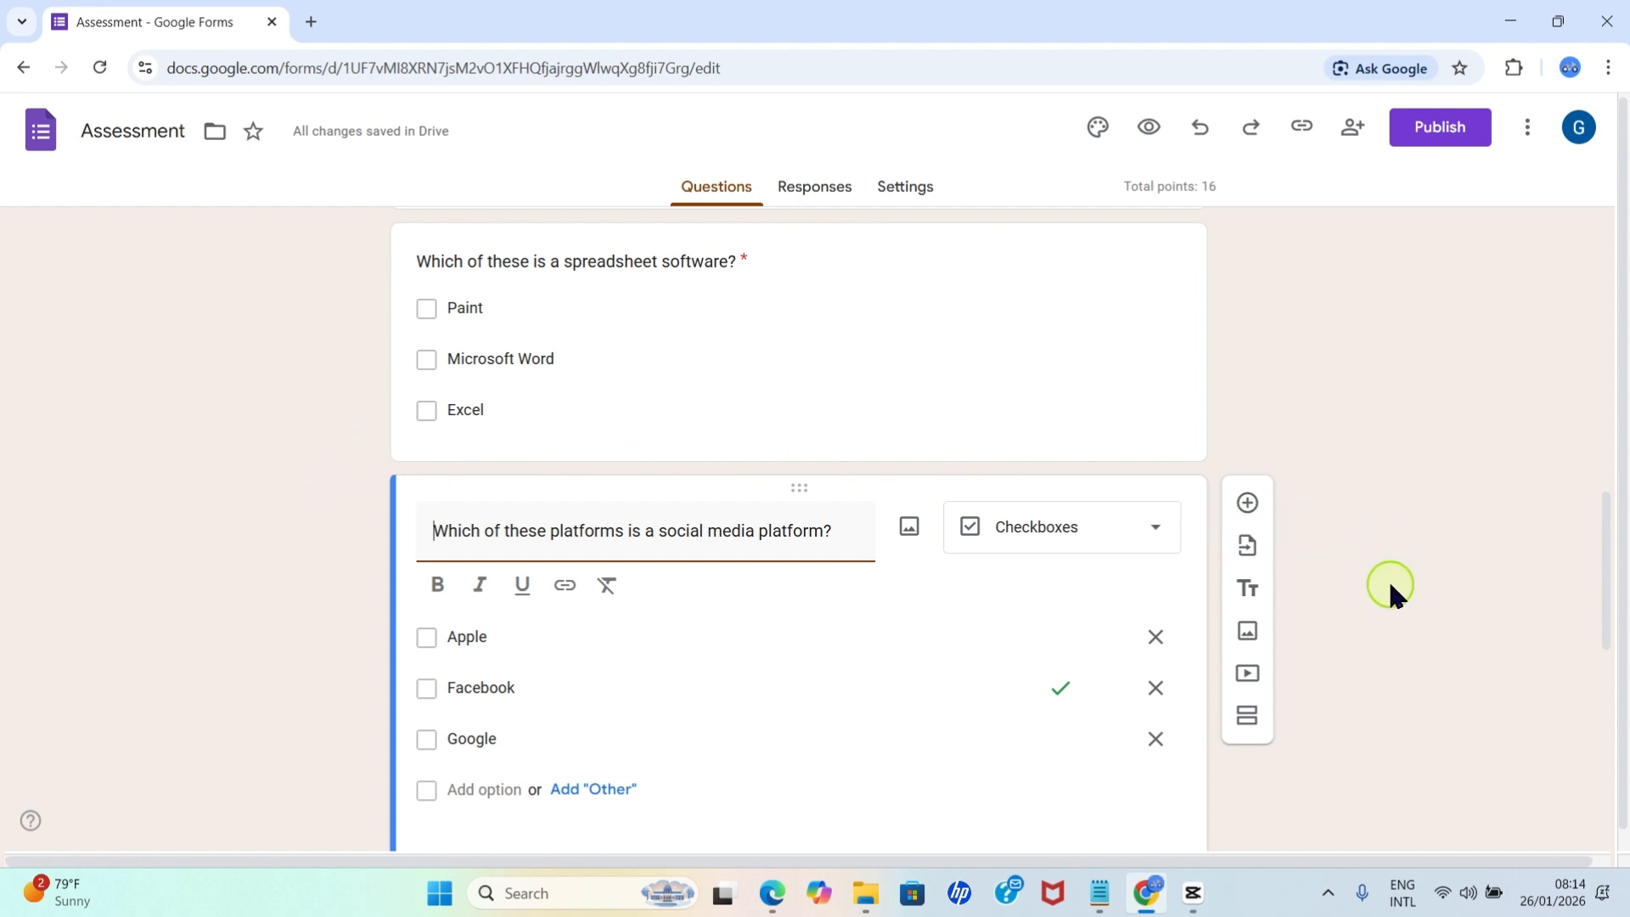
left_click(1245, 505)
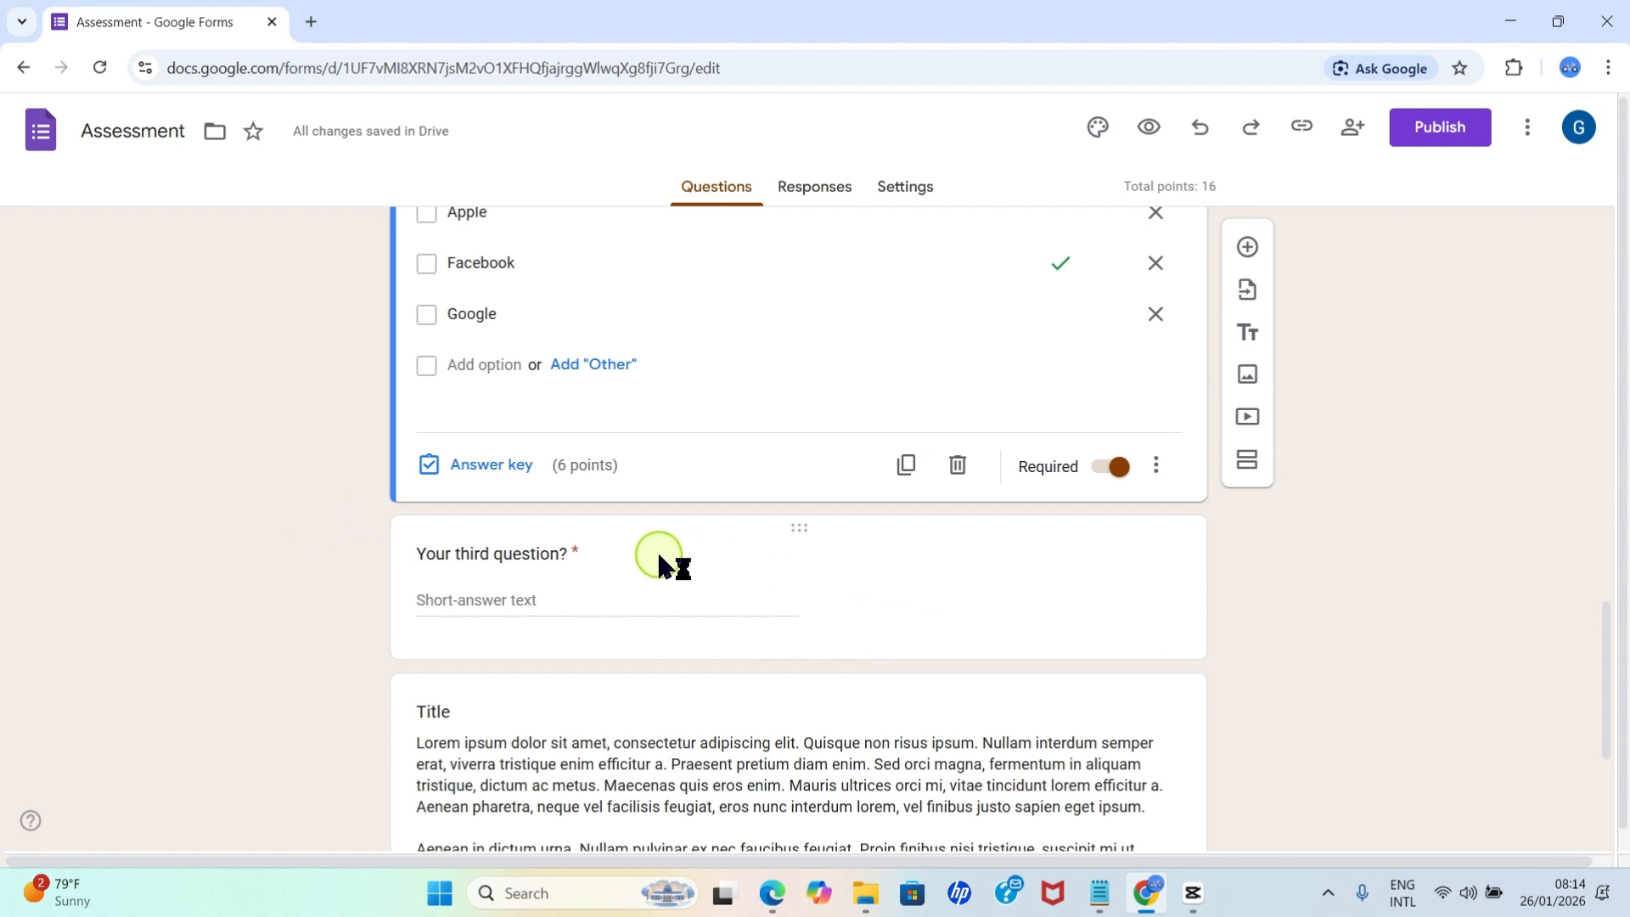
left_click(476, 466)
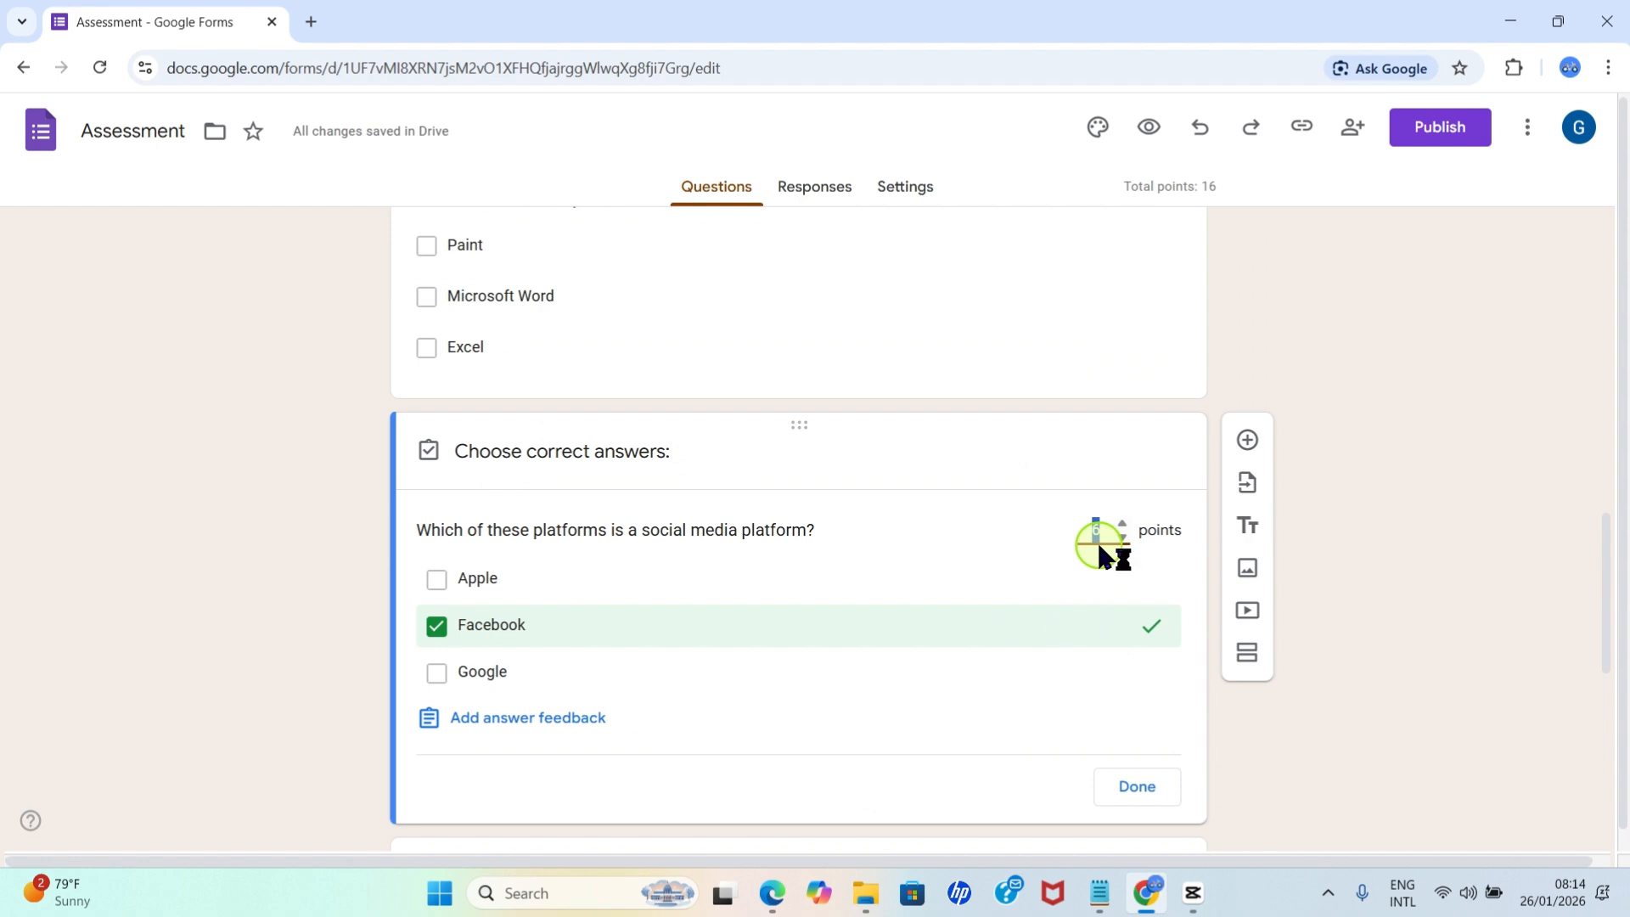
left_click(1142, 787)
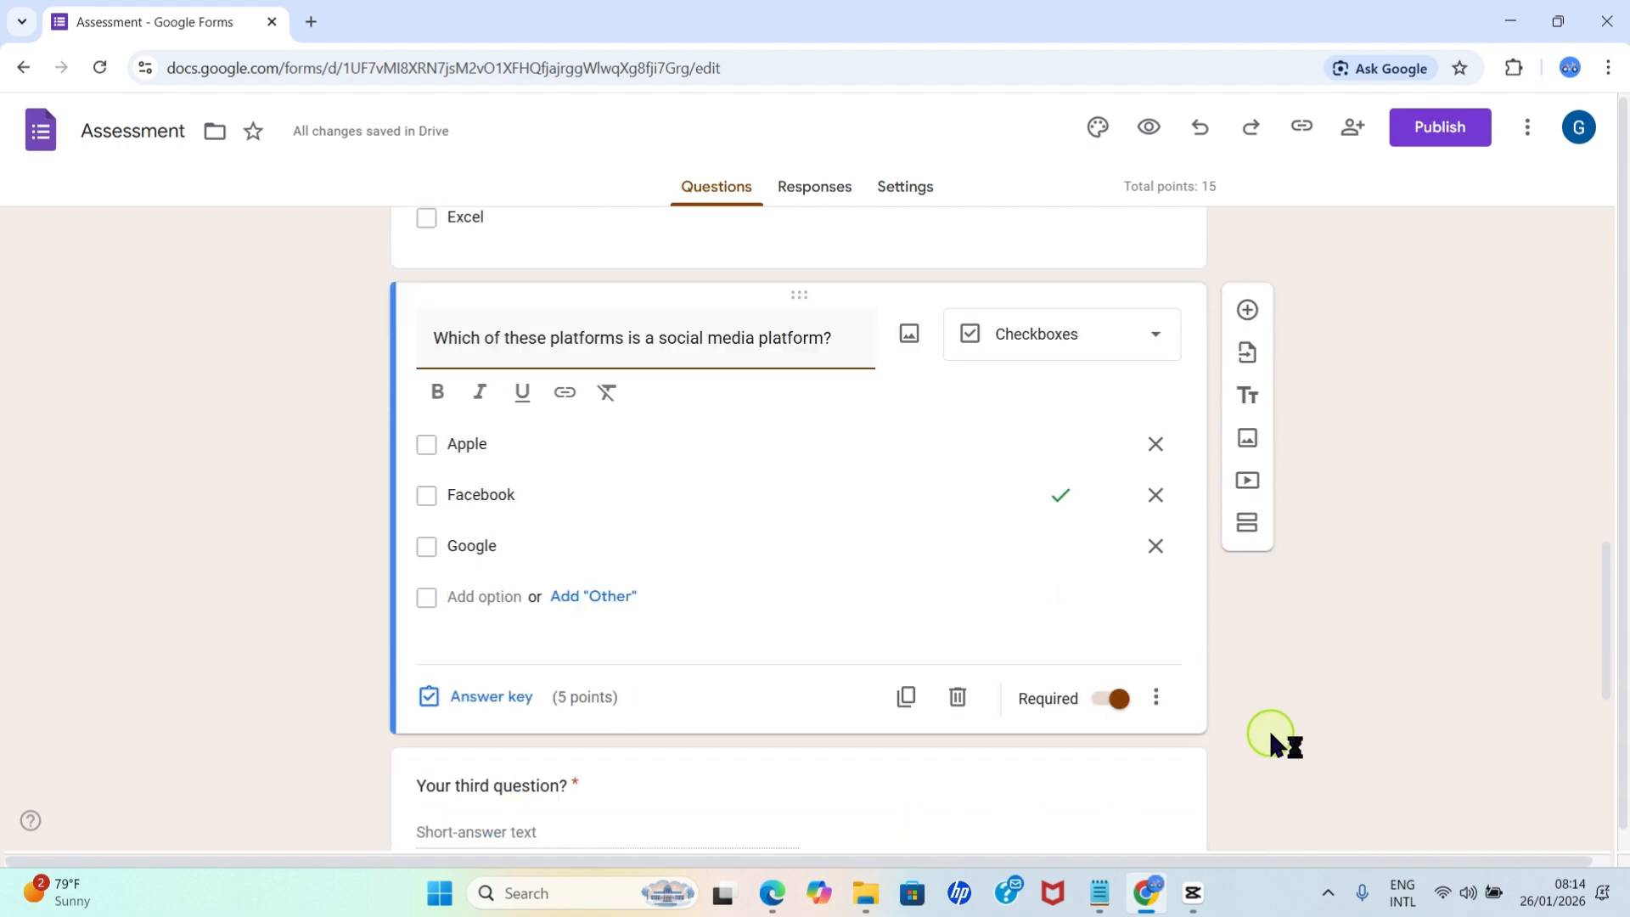
Delete the remaining template items below the social media question: the third question, the Title text block and the fourth question.
scroll(950, 727, "down", 5)
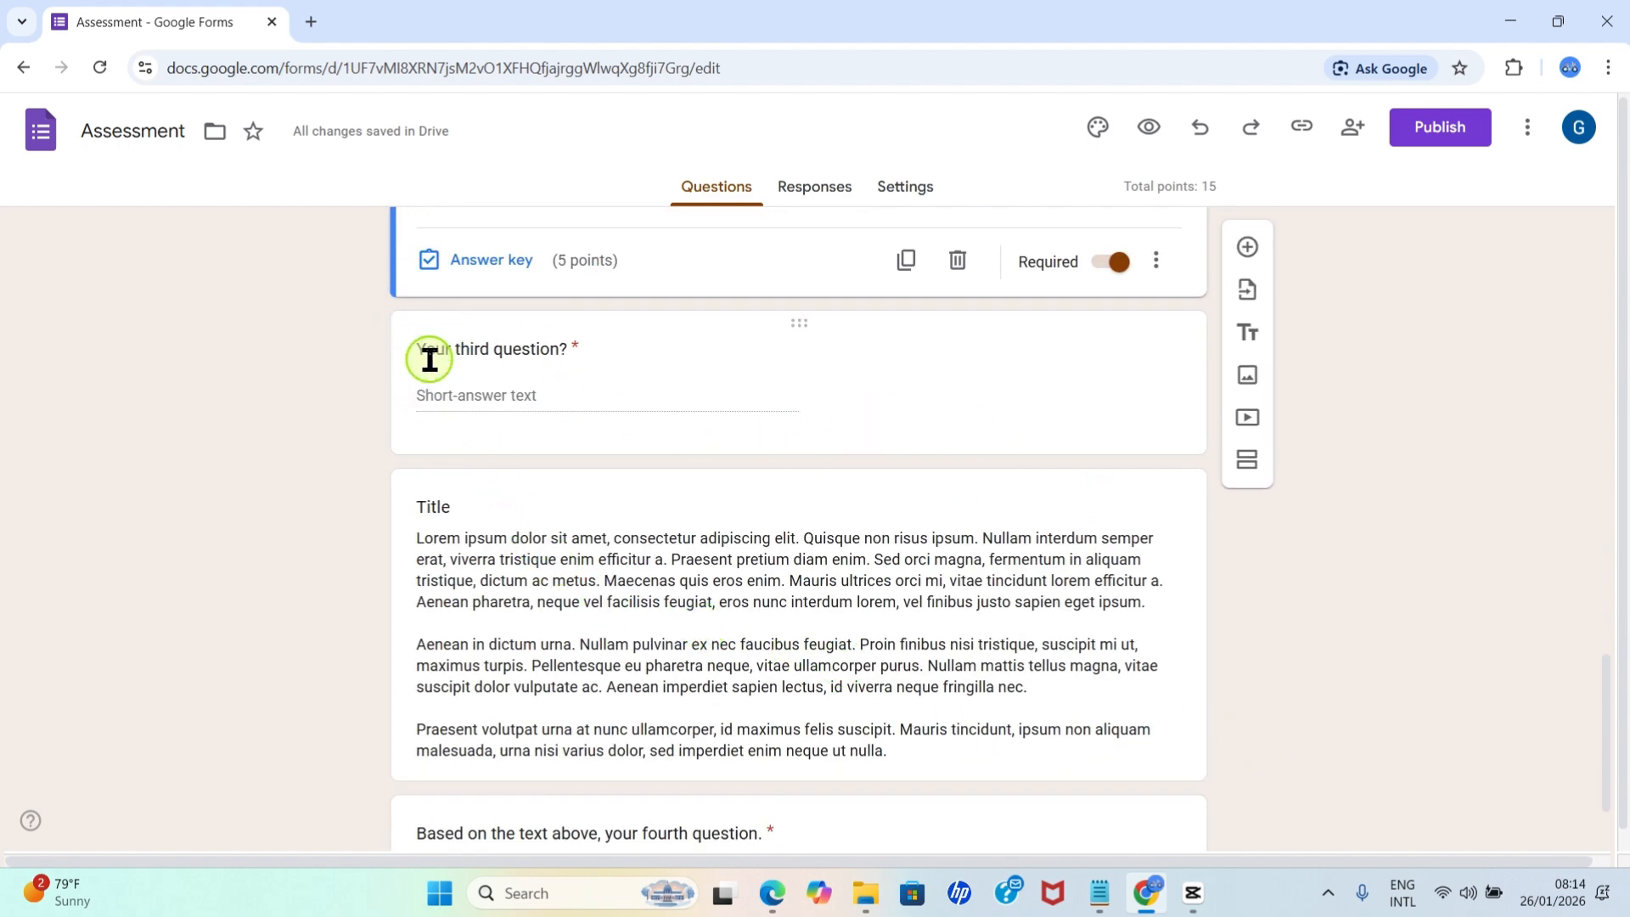
left_click(793, 325)
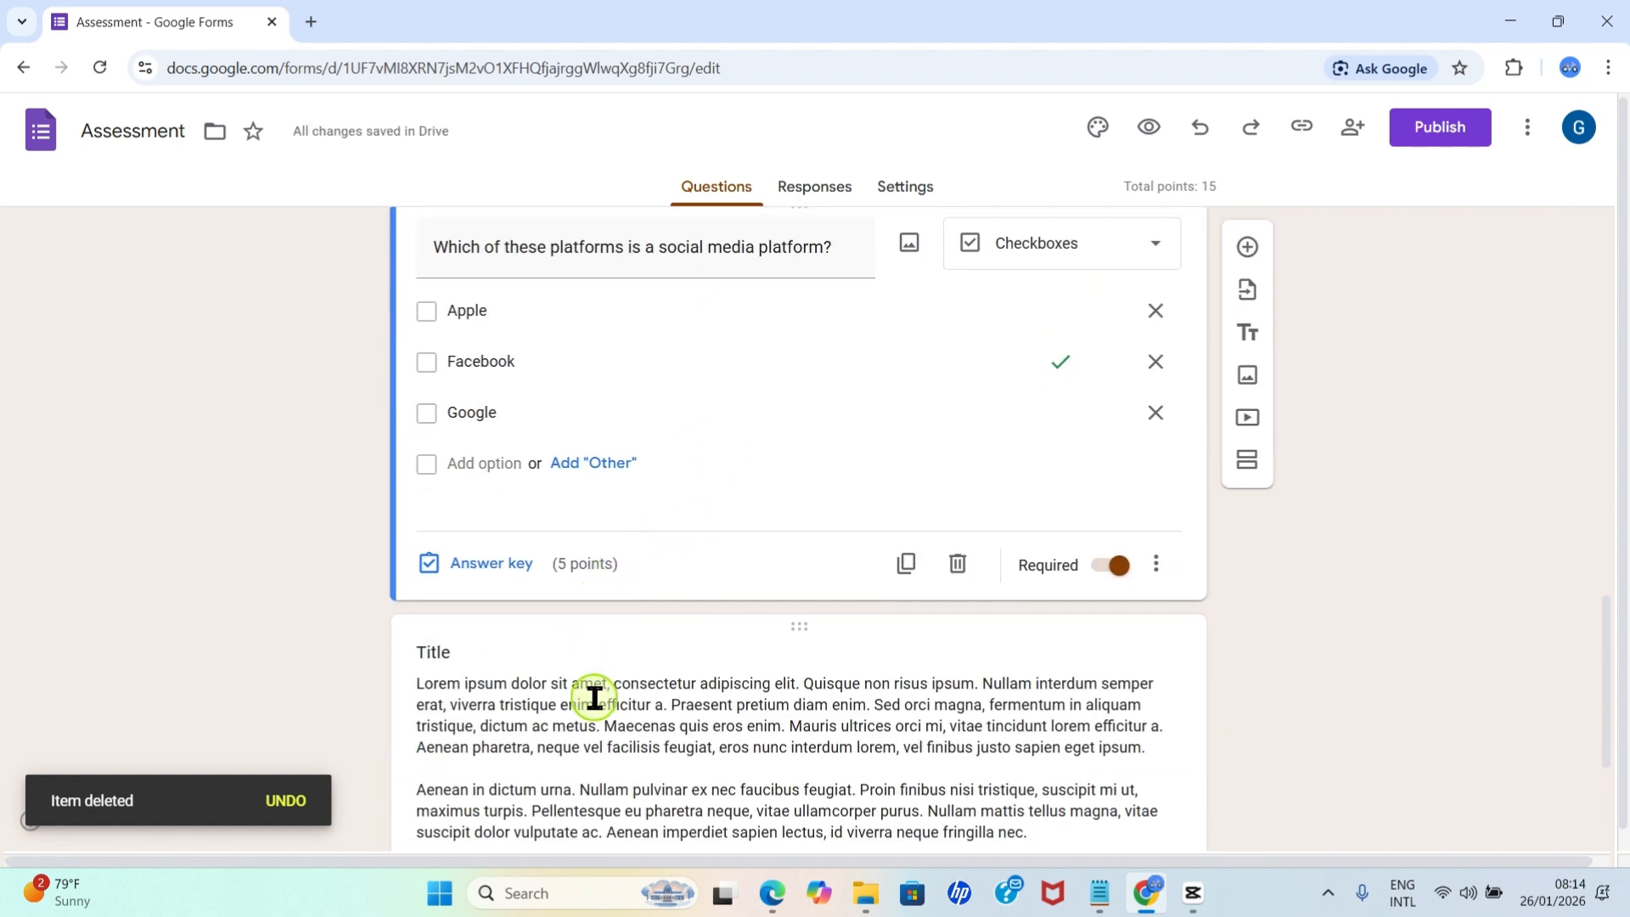
scroll(716, 702, "down", 3)
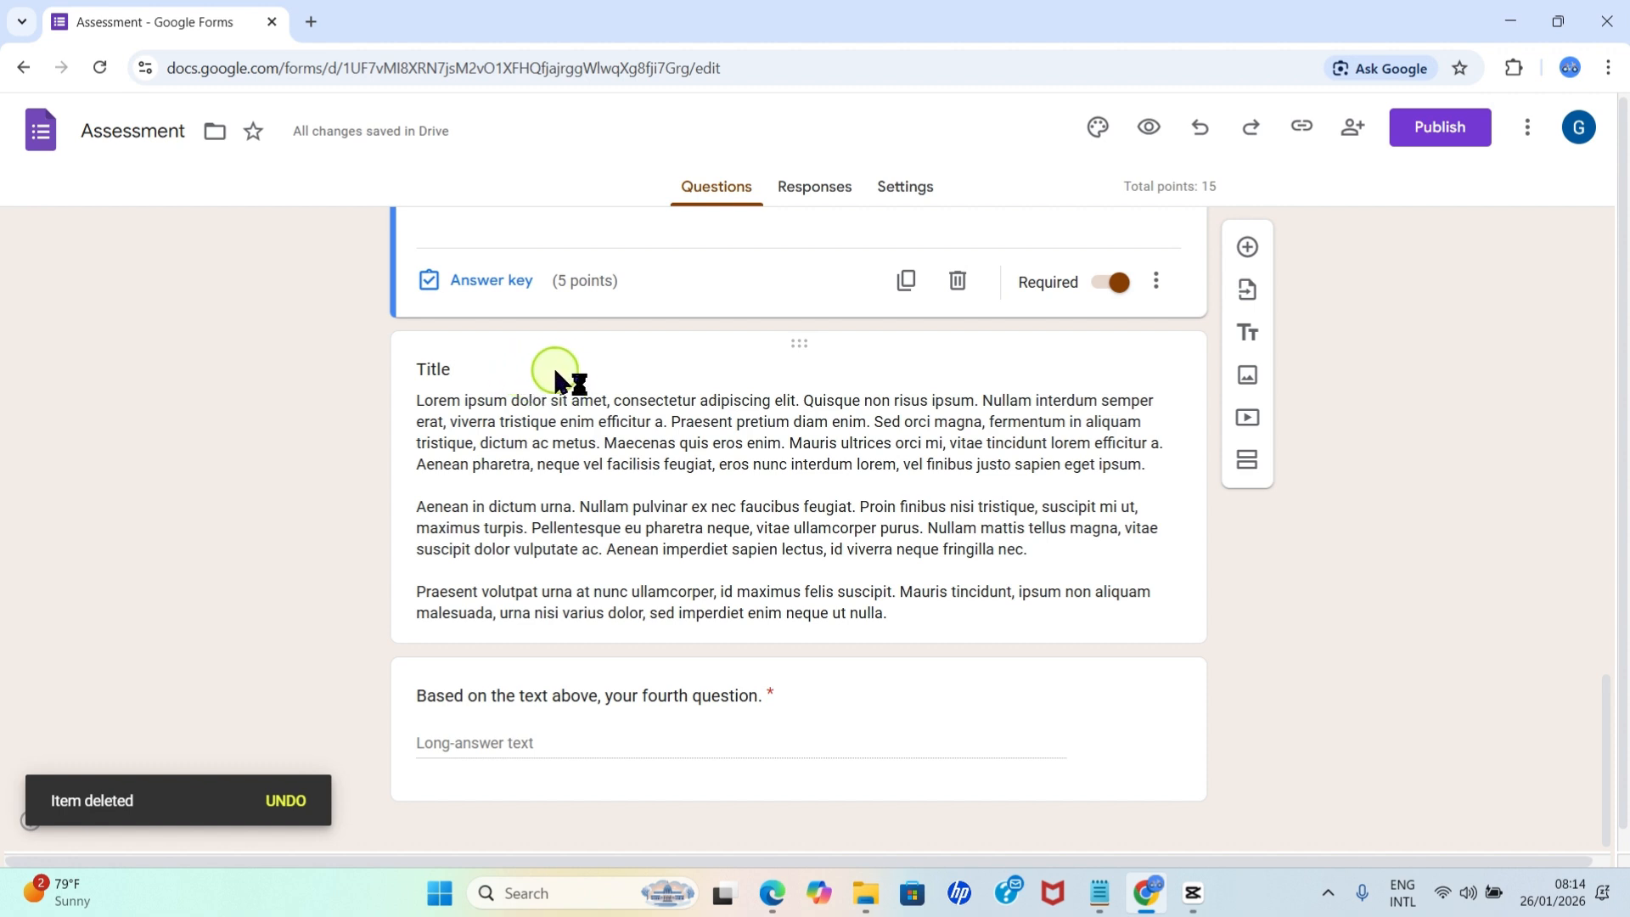
left_click(528, 382)
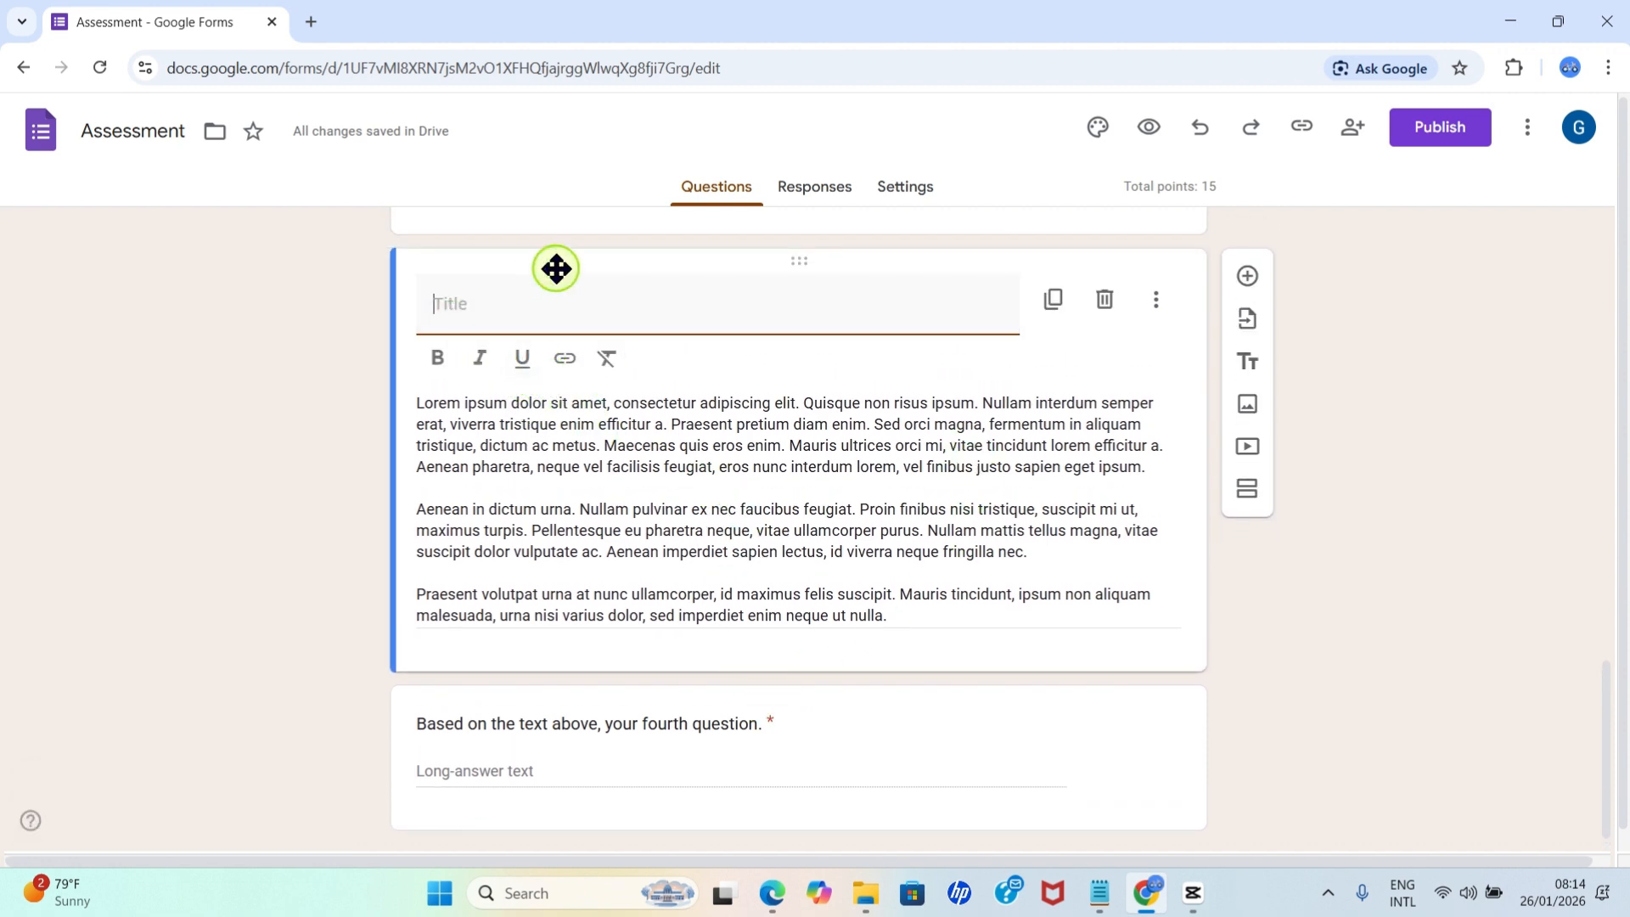
left_click(1104, 305)
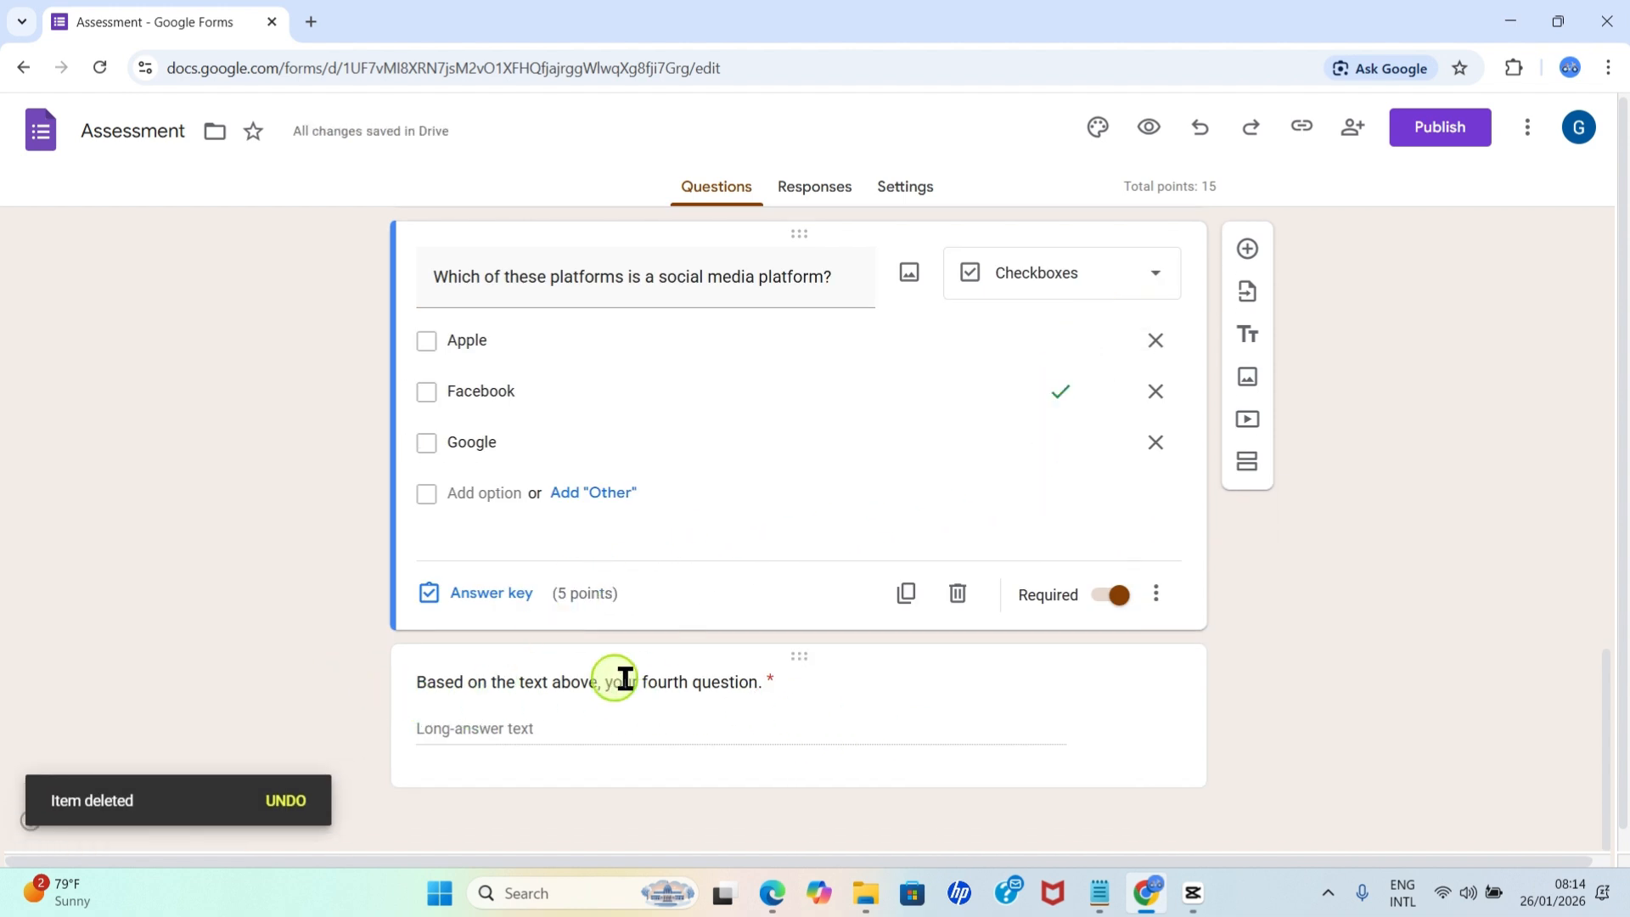
left_click(520, 679)
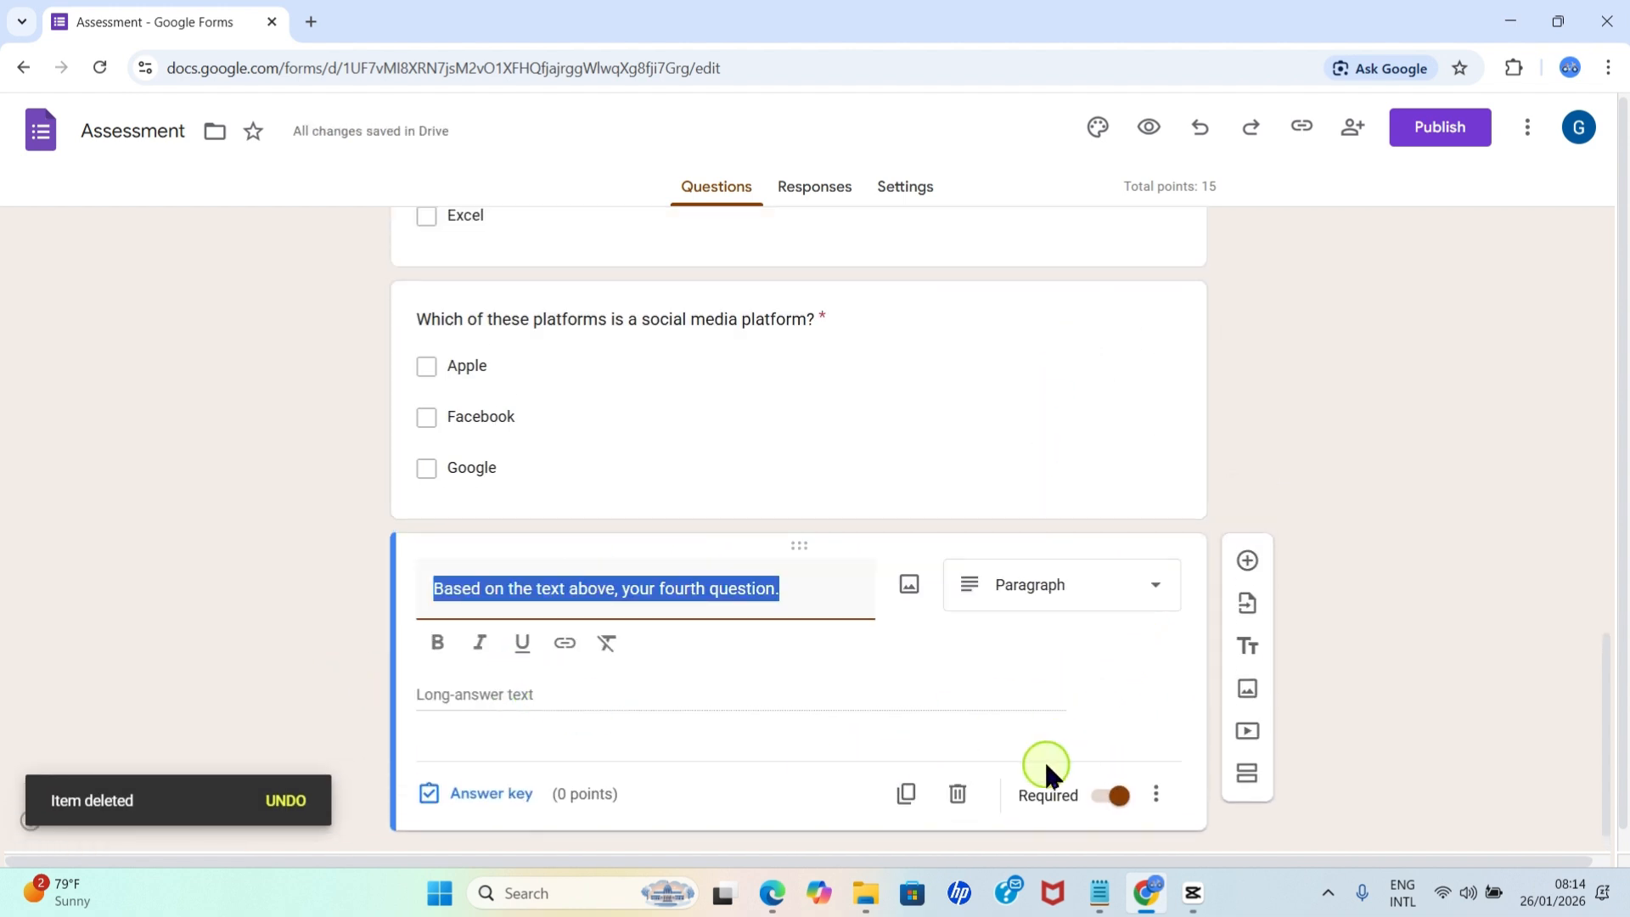
left_click(957, 792)
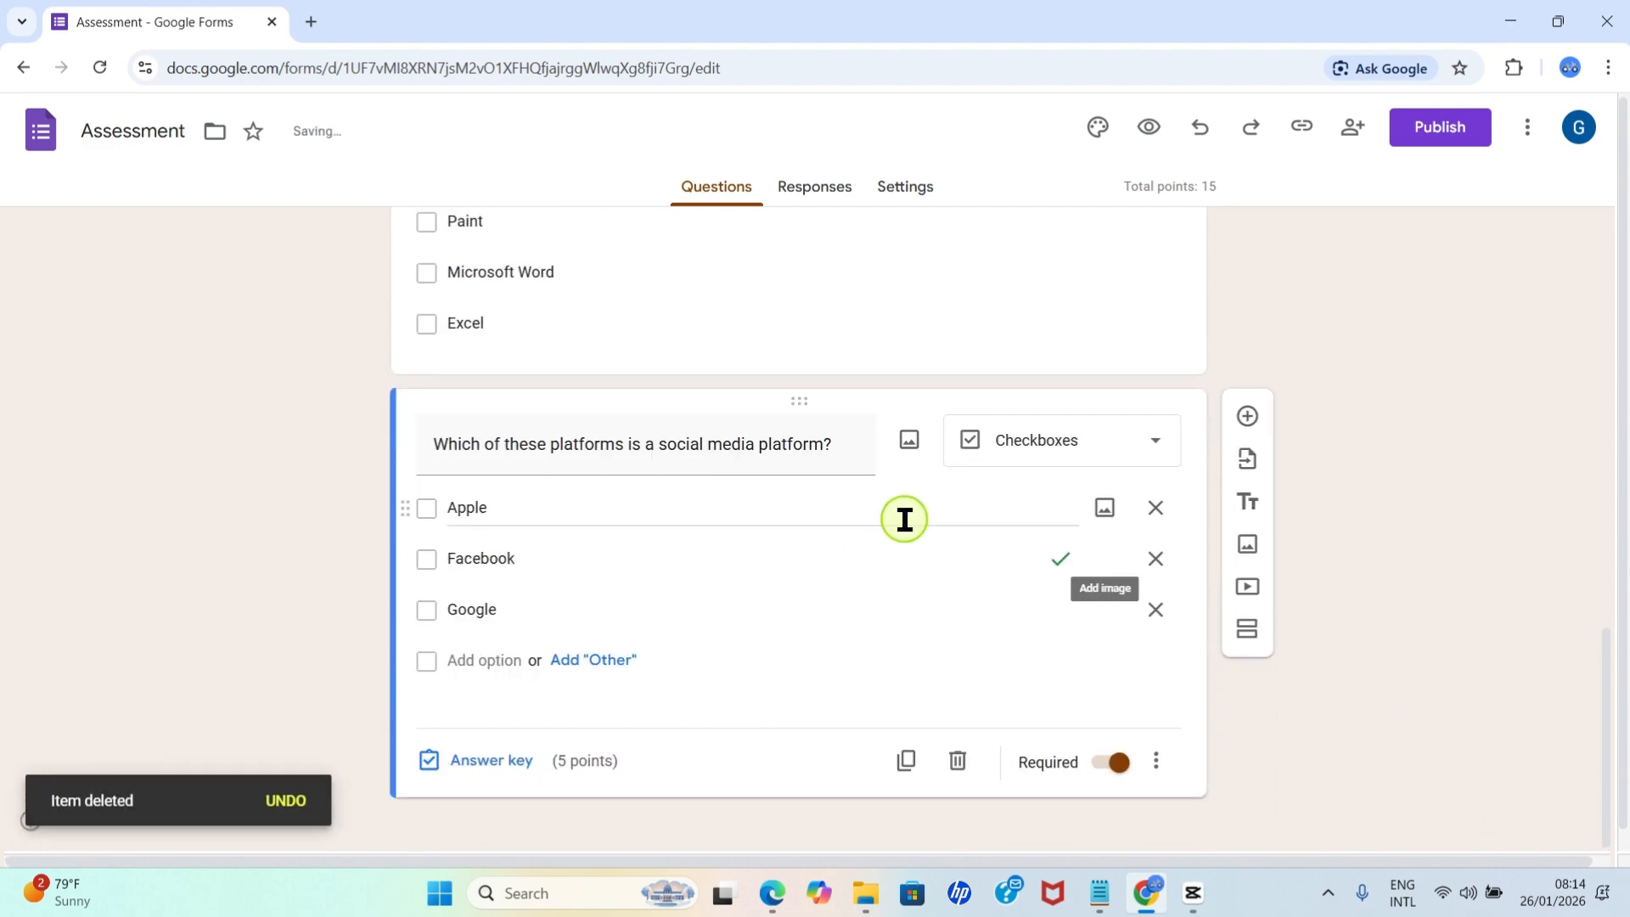
Review the quiz questions in the editor, check the whole form in preview mode, and close the preview.
scroll(902, 527, "up", 10)
scroll(819, 521, "down", 3)
scroll(594, 594, "down", 7)
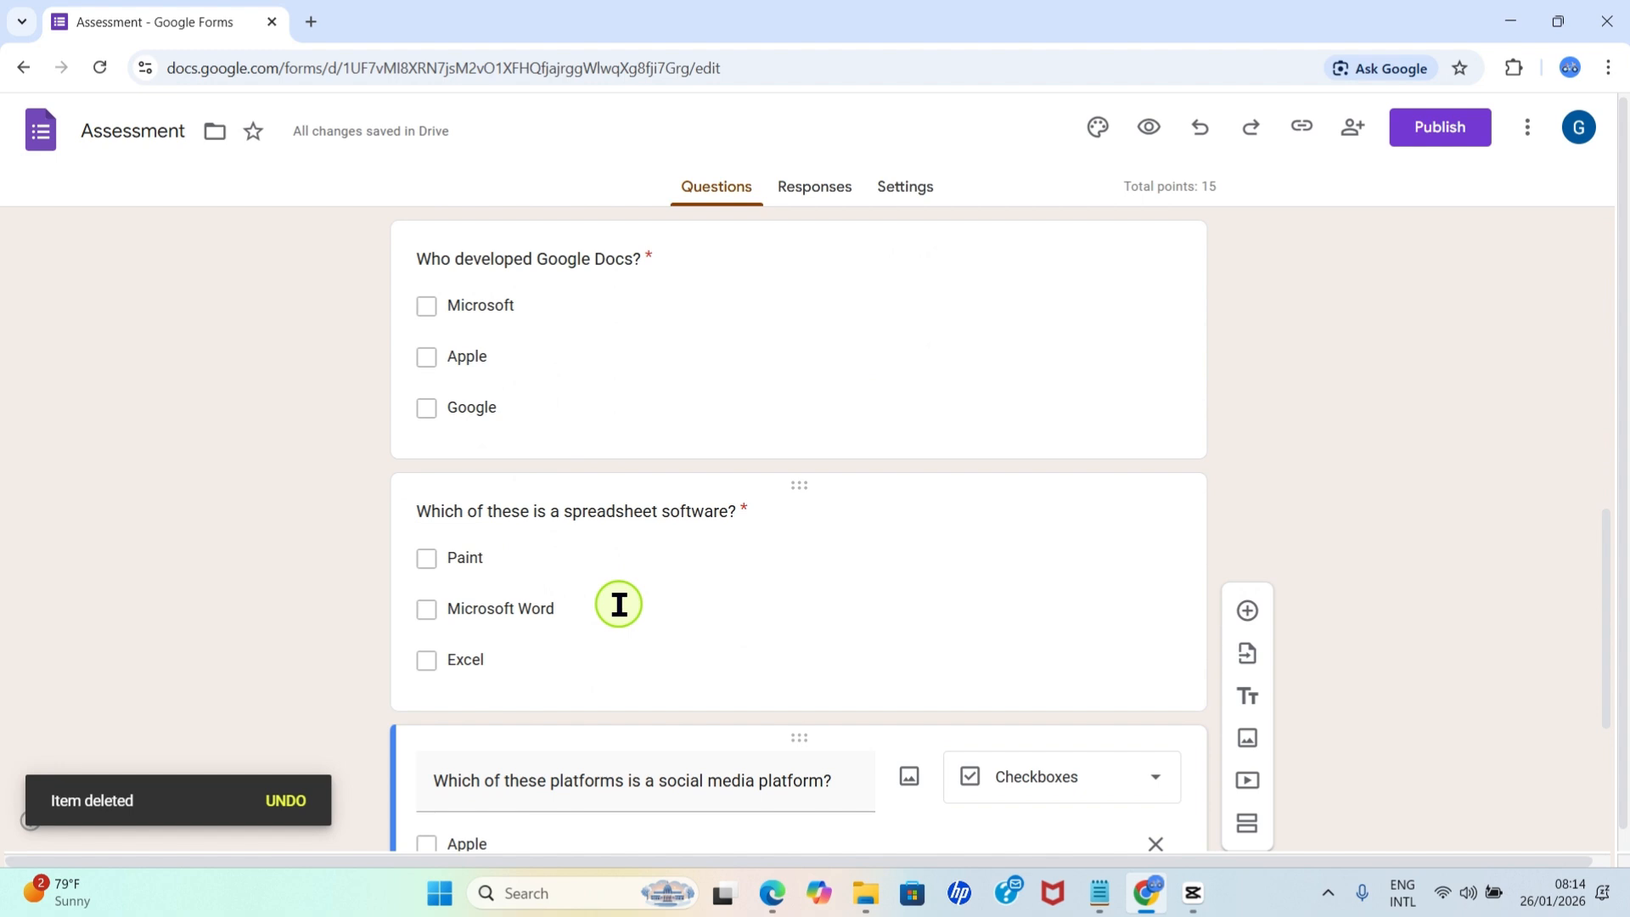
scroll(640, 618, "down", 4)
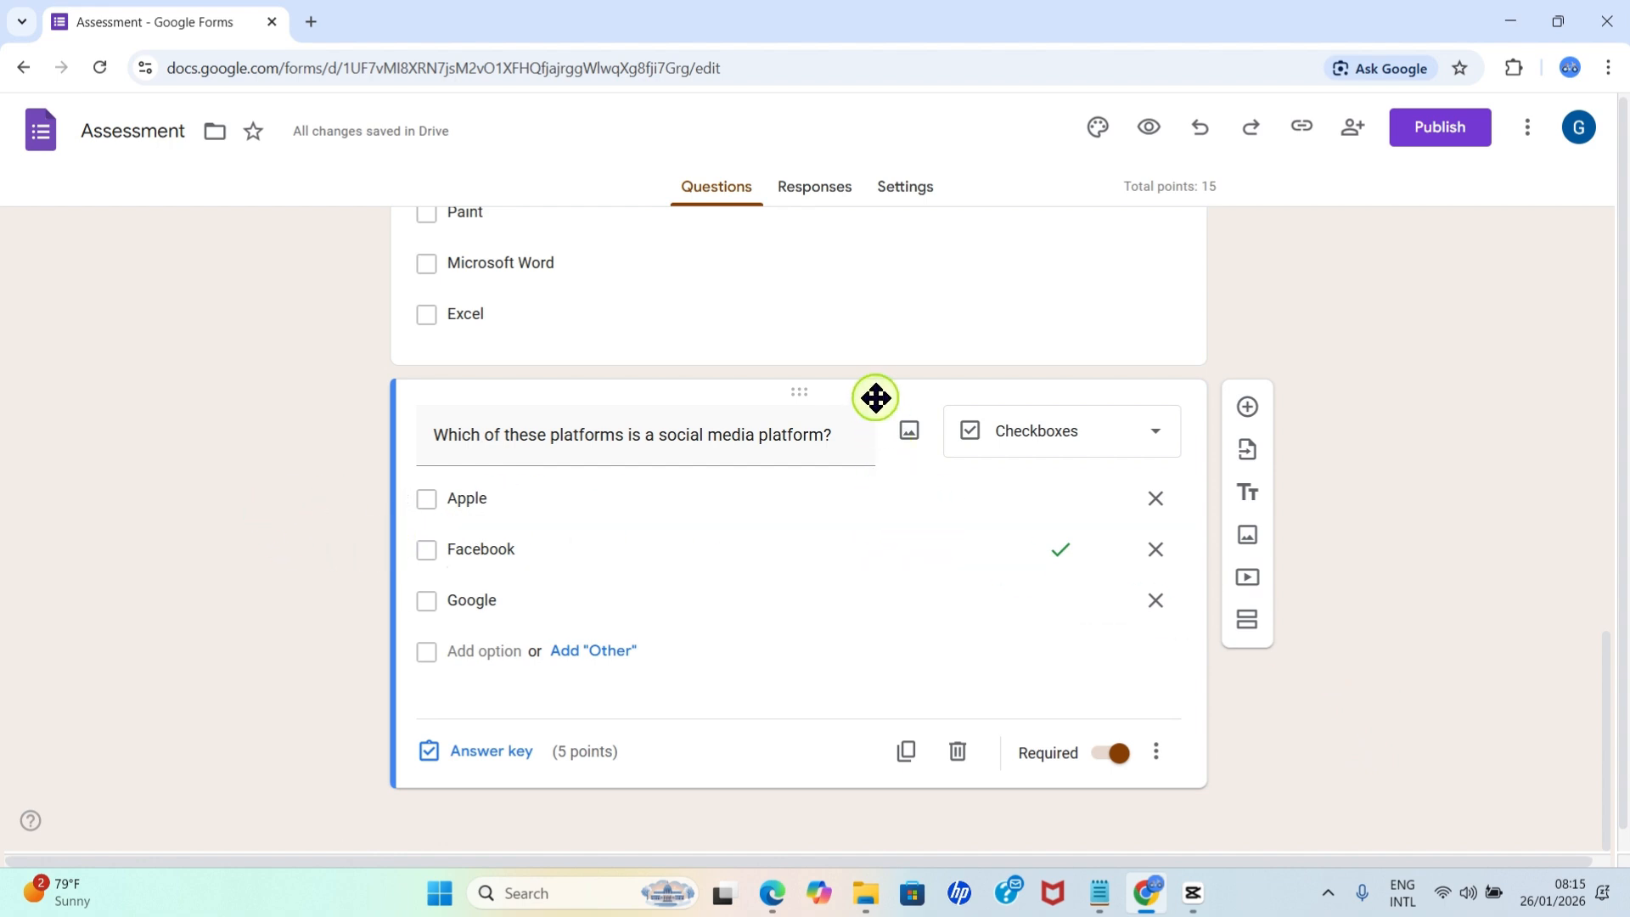
scroll(1475, 610, "up", 15)
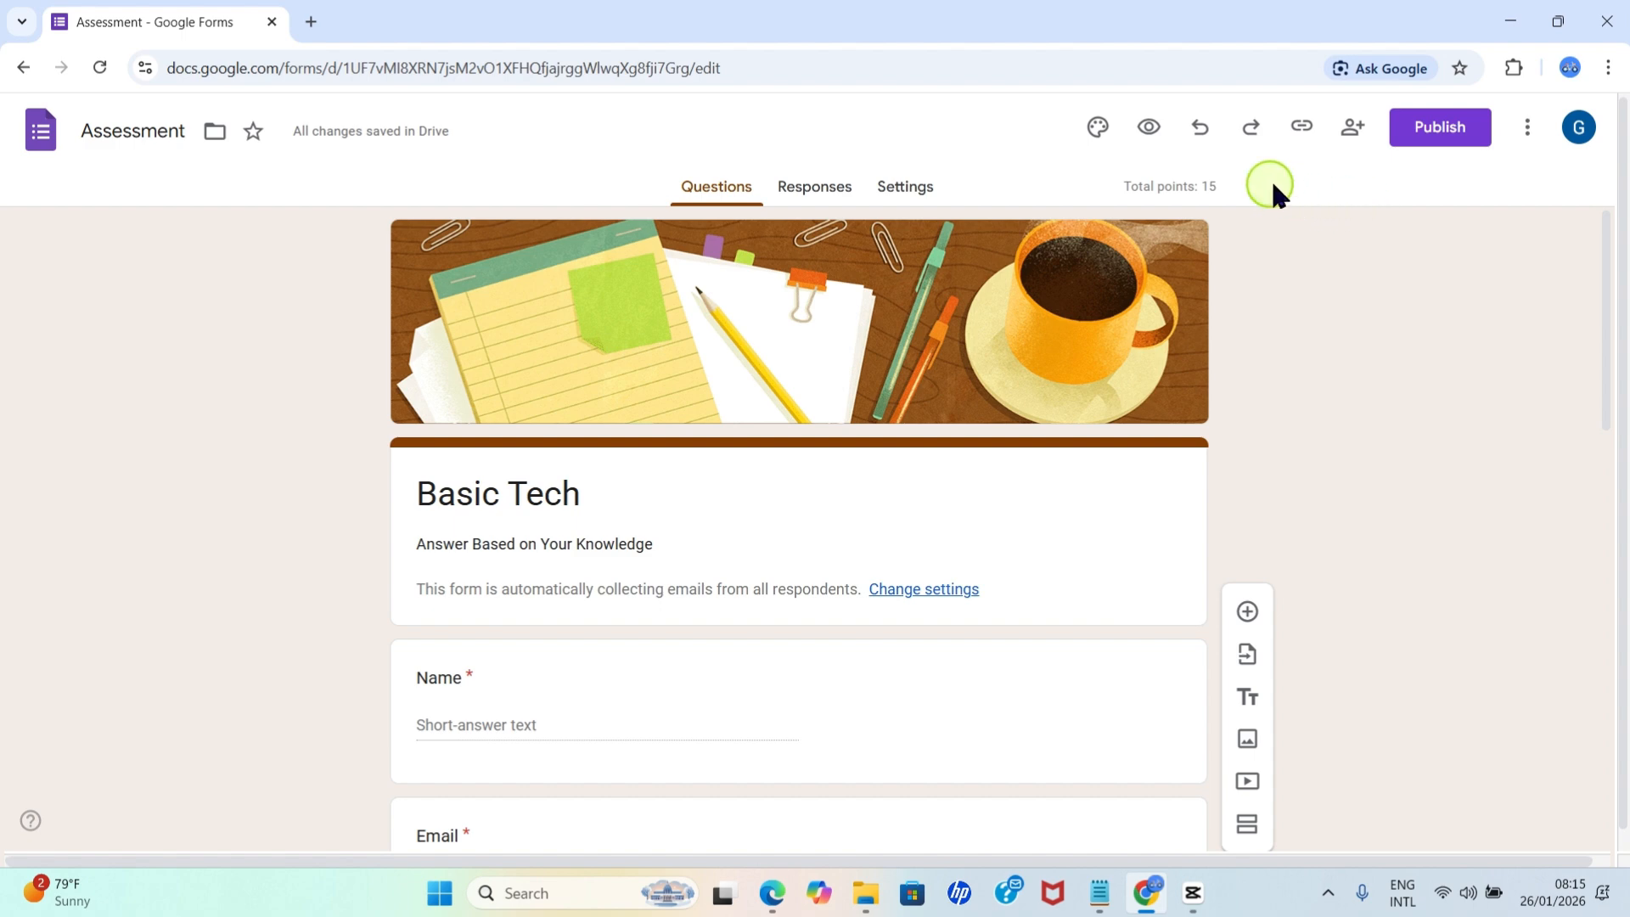
left_click(1155, 134)
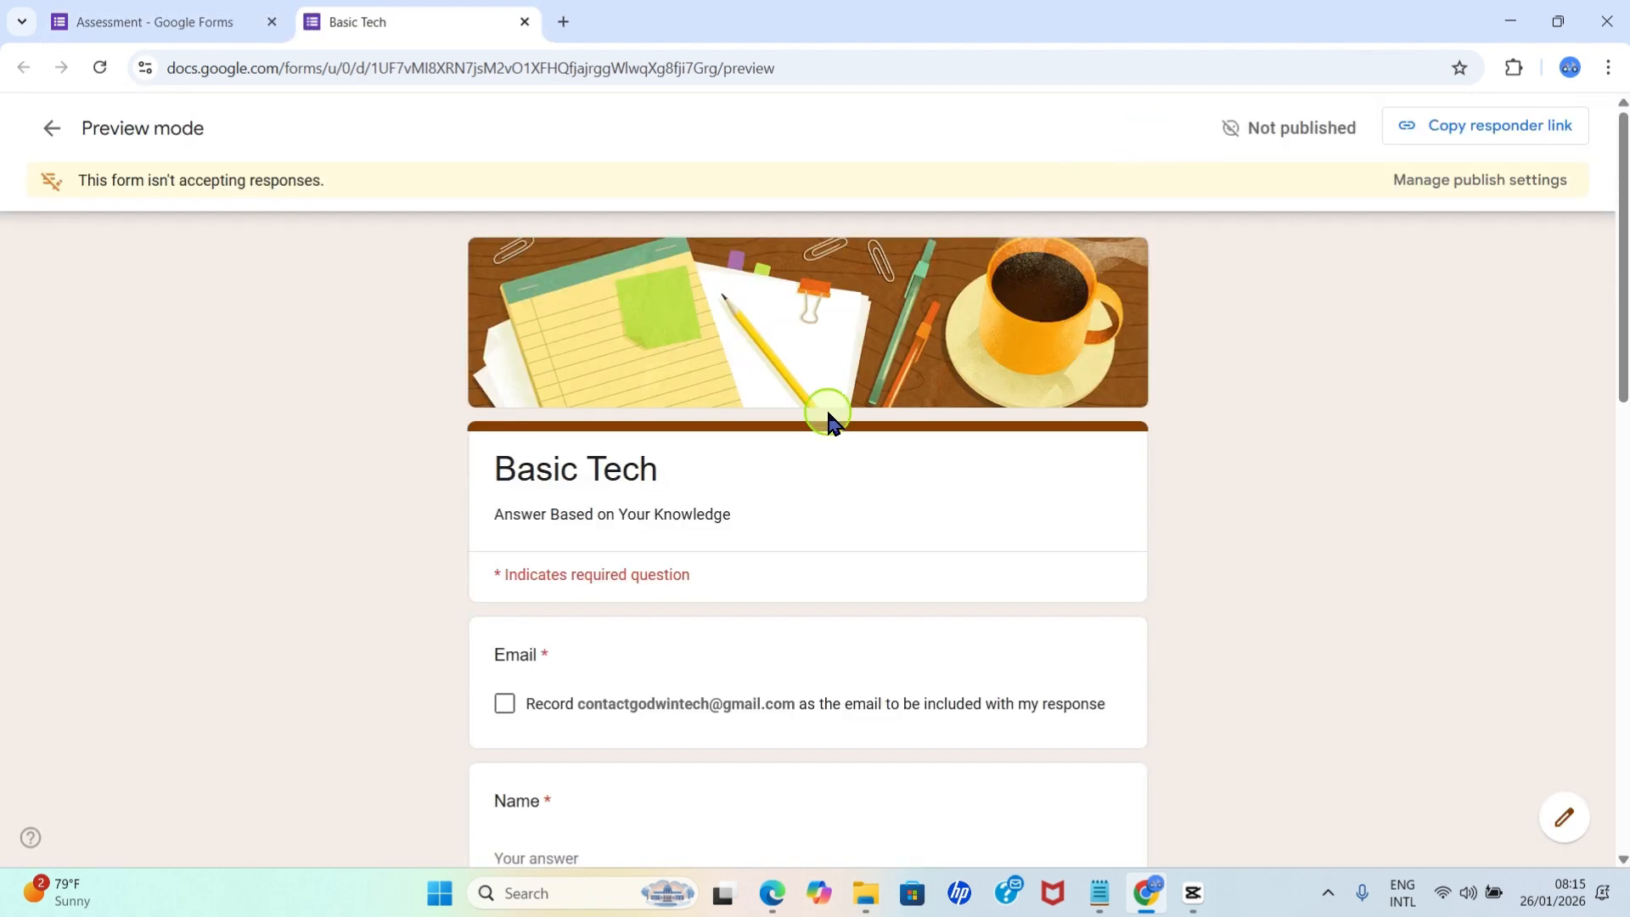
scroll(735, 478, "down", 2)
scroll(735, 478, "down", 10)
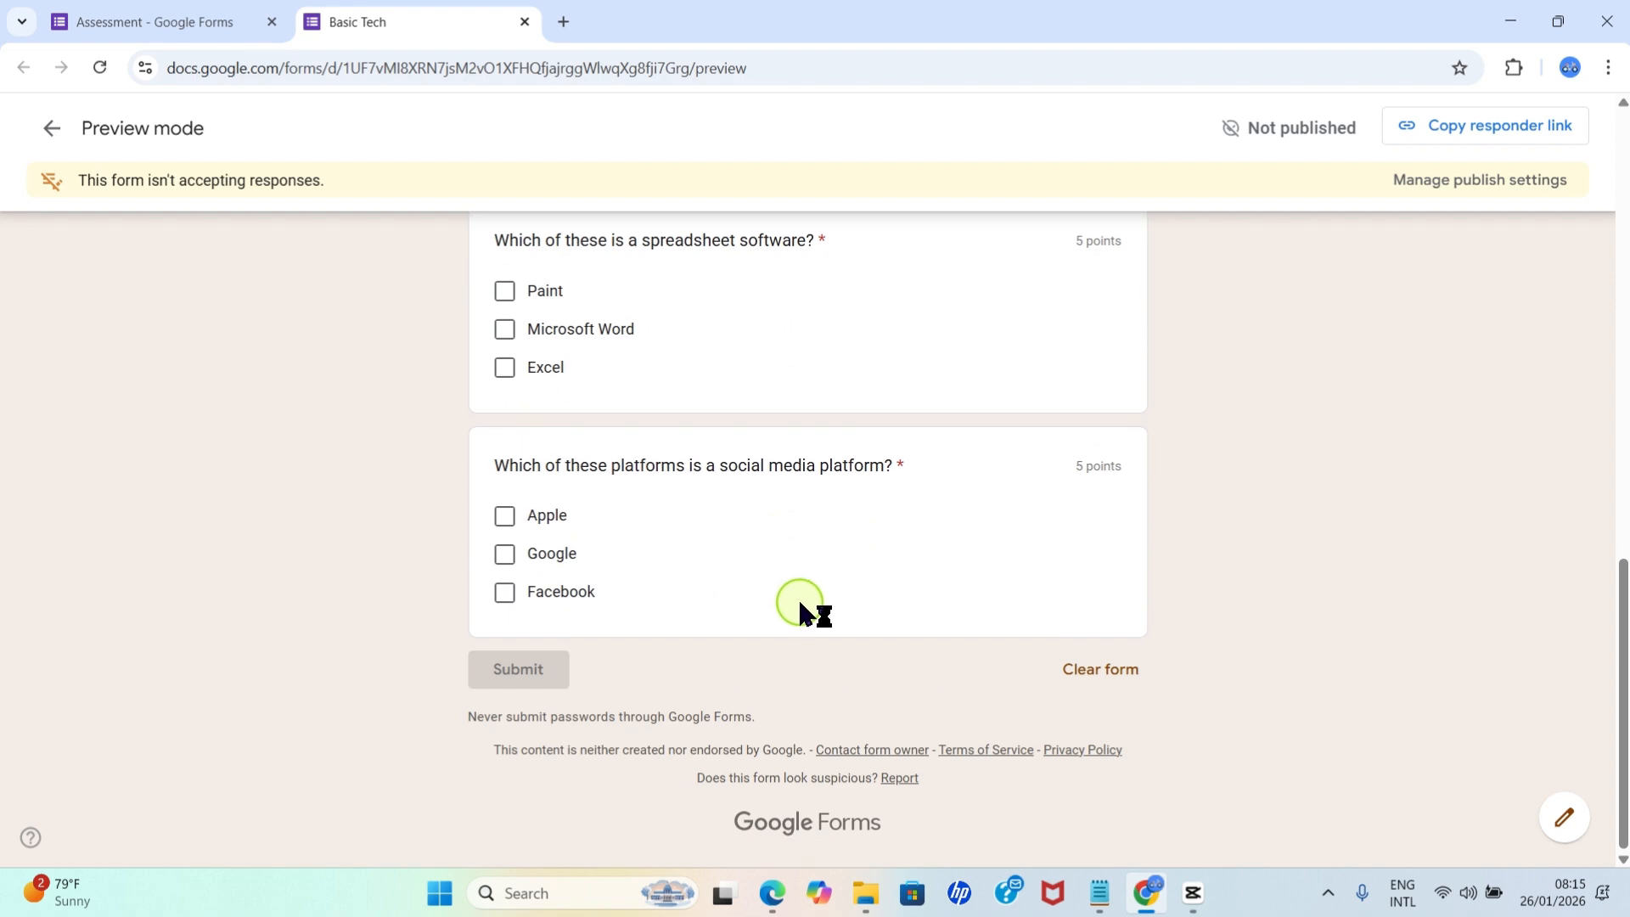
scroll(810, 589, "up", 8)
scroll(823, 599, "down", 5)
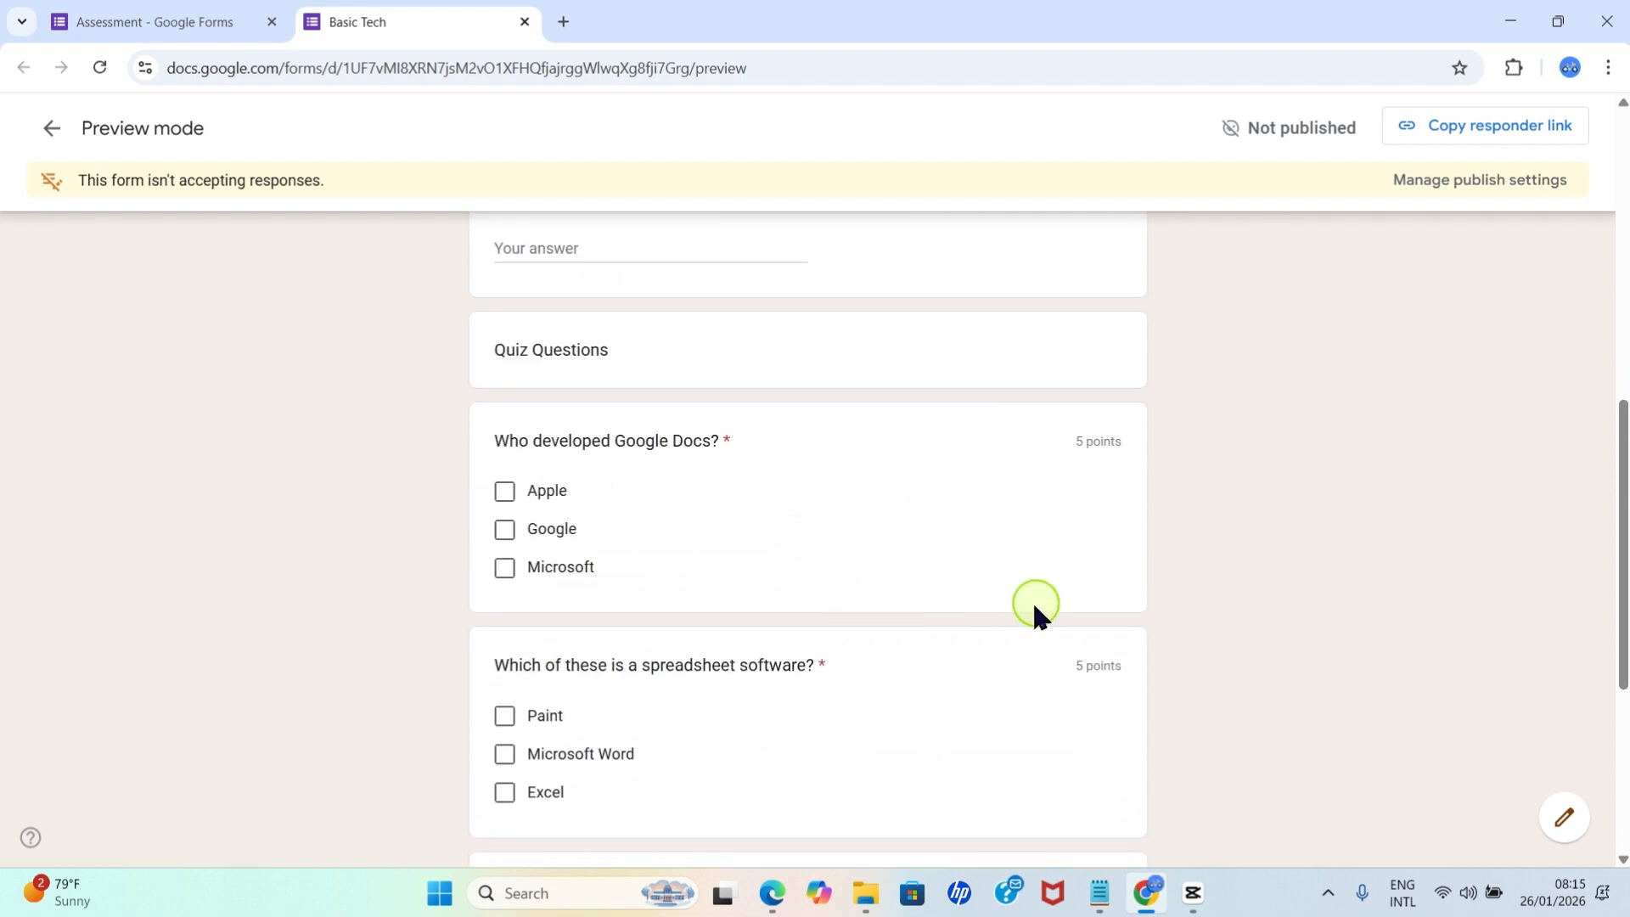
scroll(1122, 585, "down", 5)
scroll(1107, 709, "up", 15)
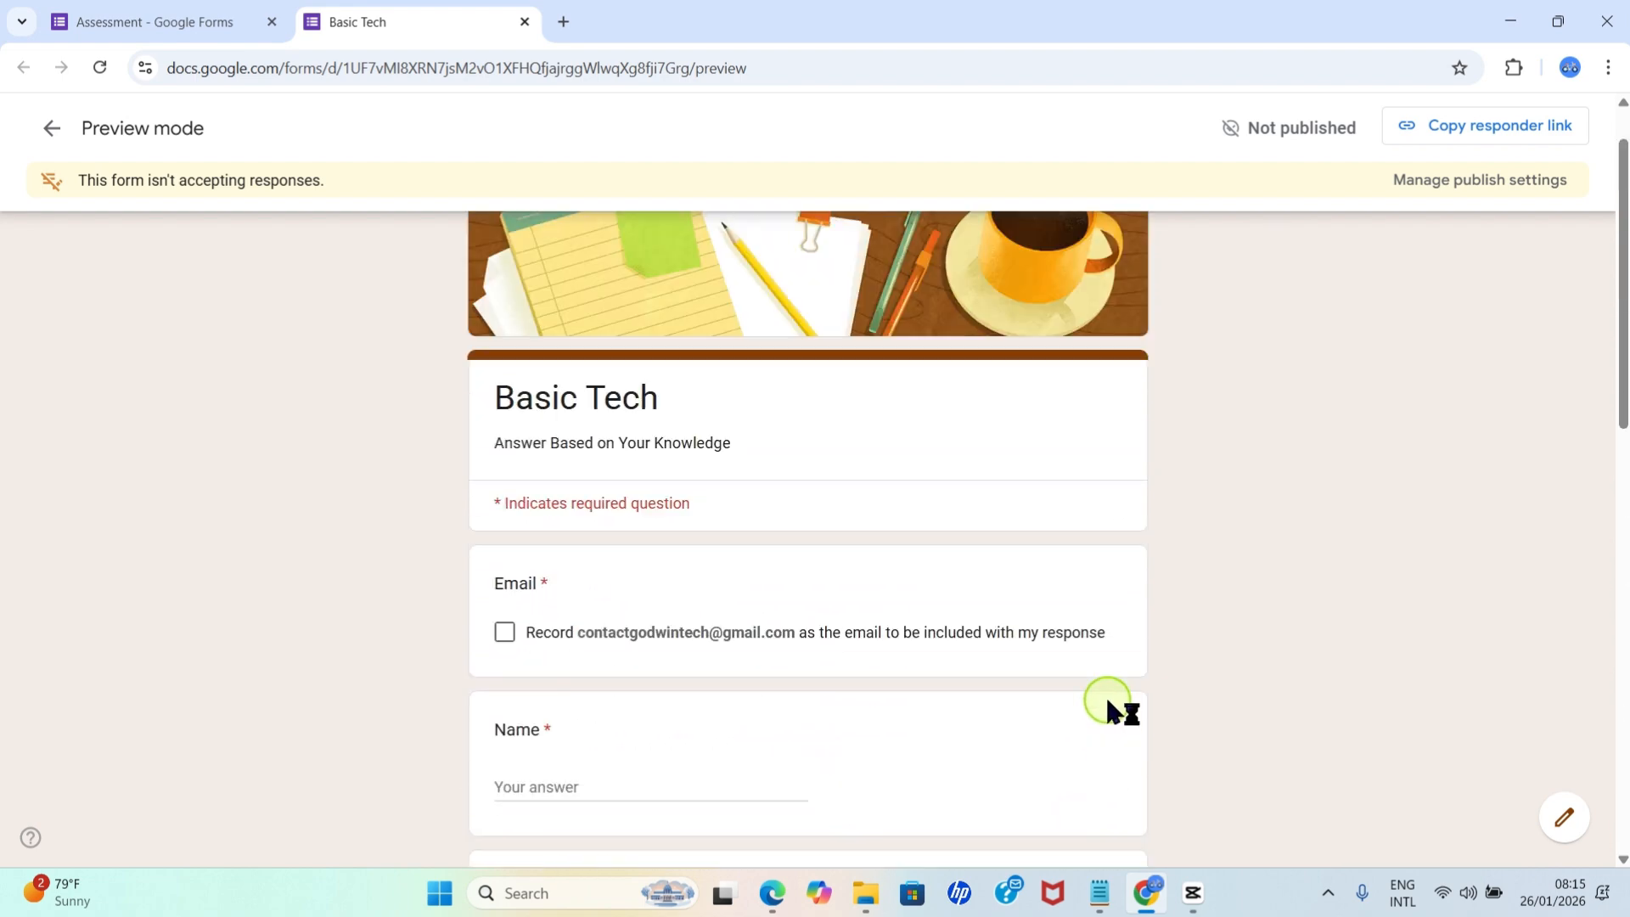
left_click(524, 22)
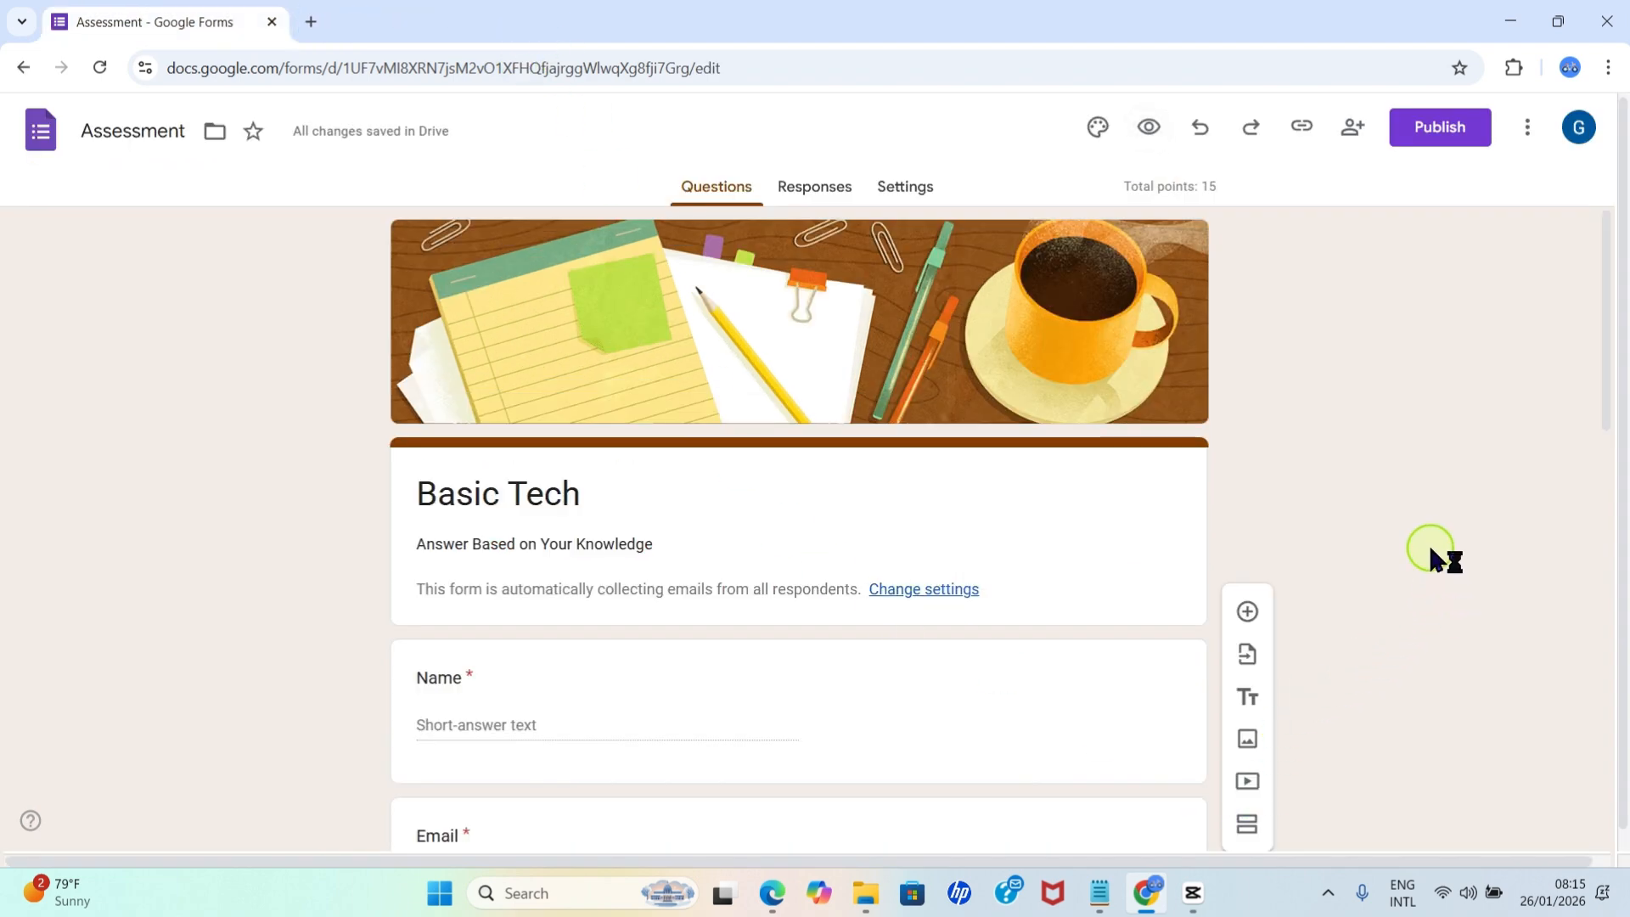
Publish the form for anyone with the link and copy its responder link.
left_click(1304, 143)
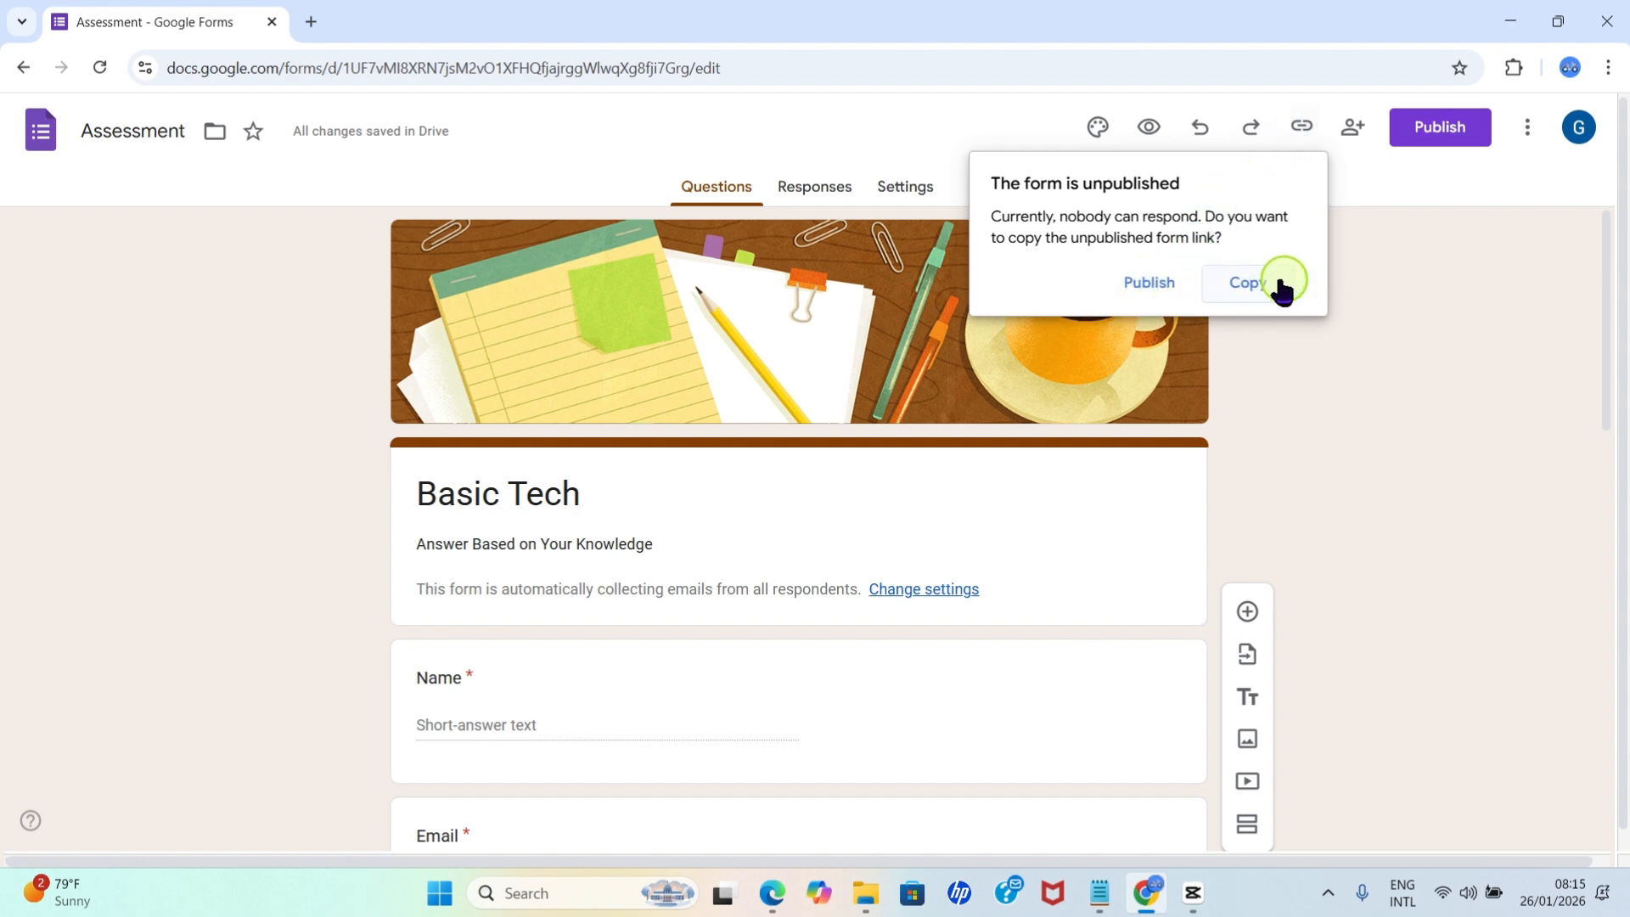
left_click(1141, 287)
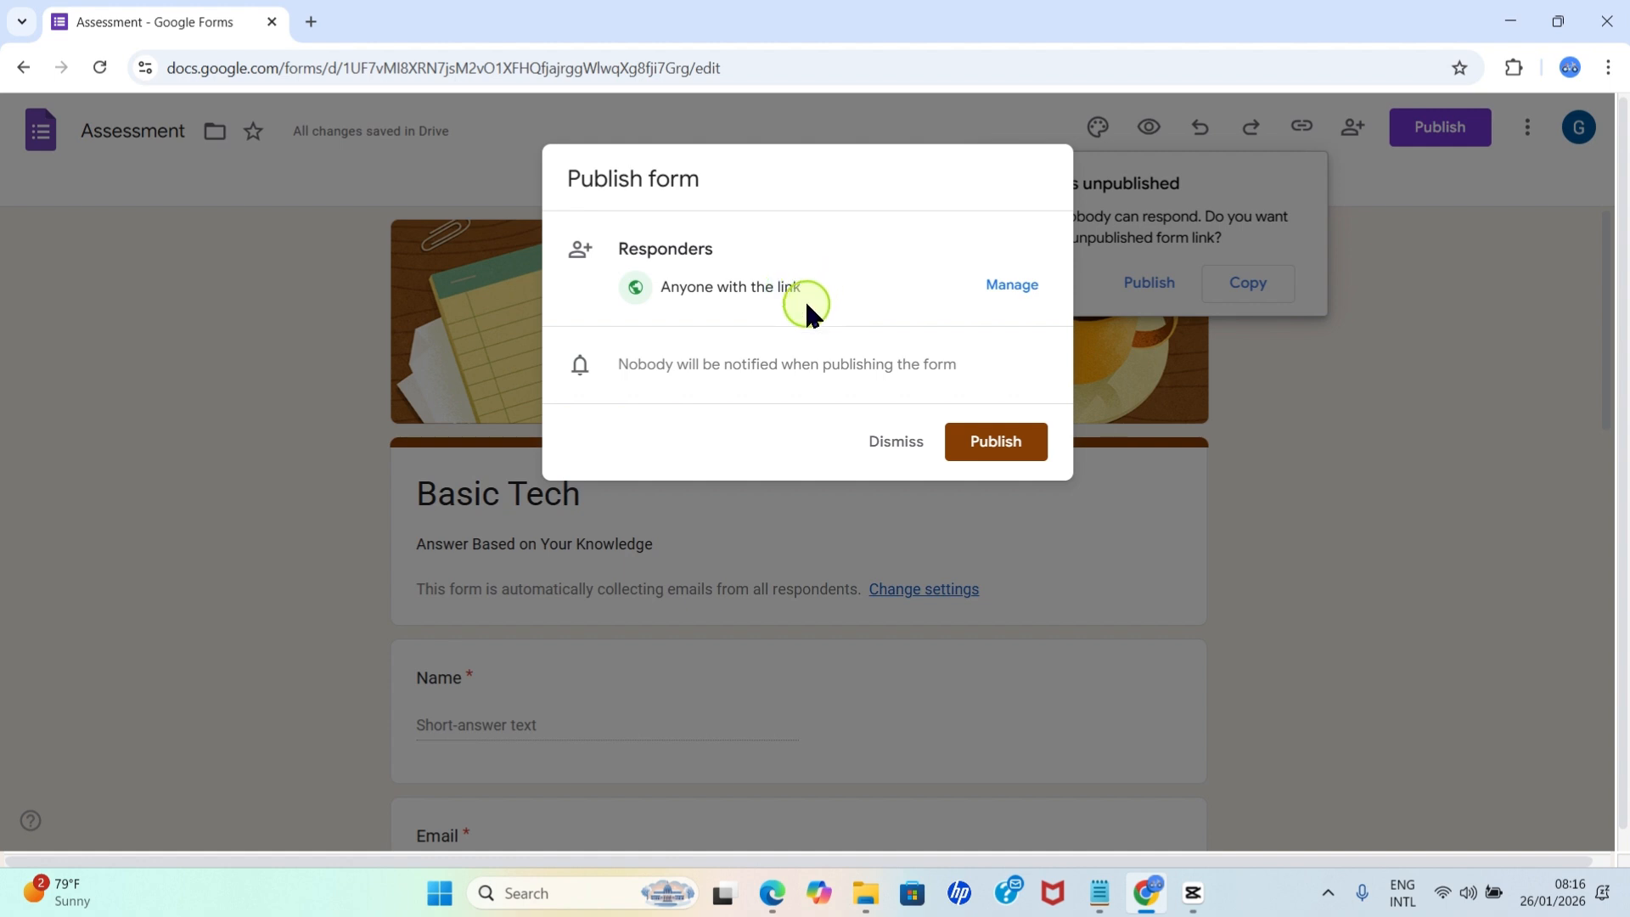
left_click(1002, 441)
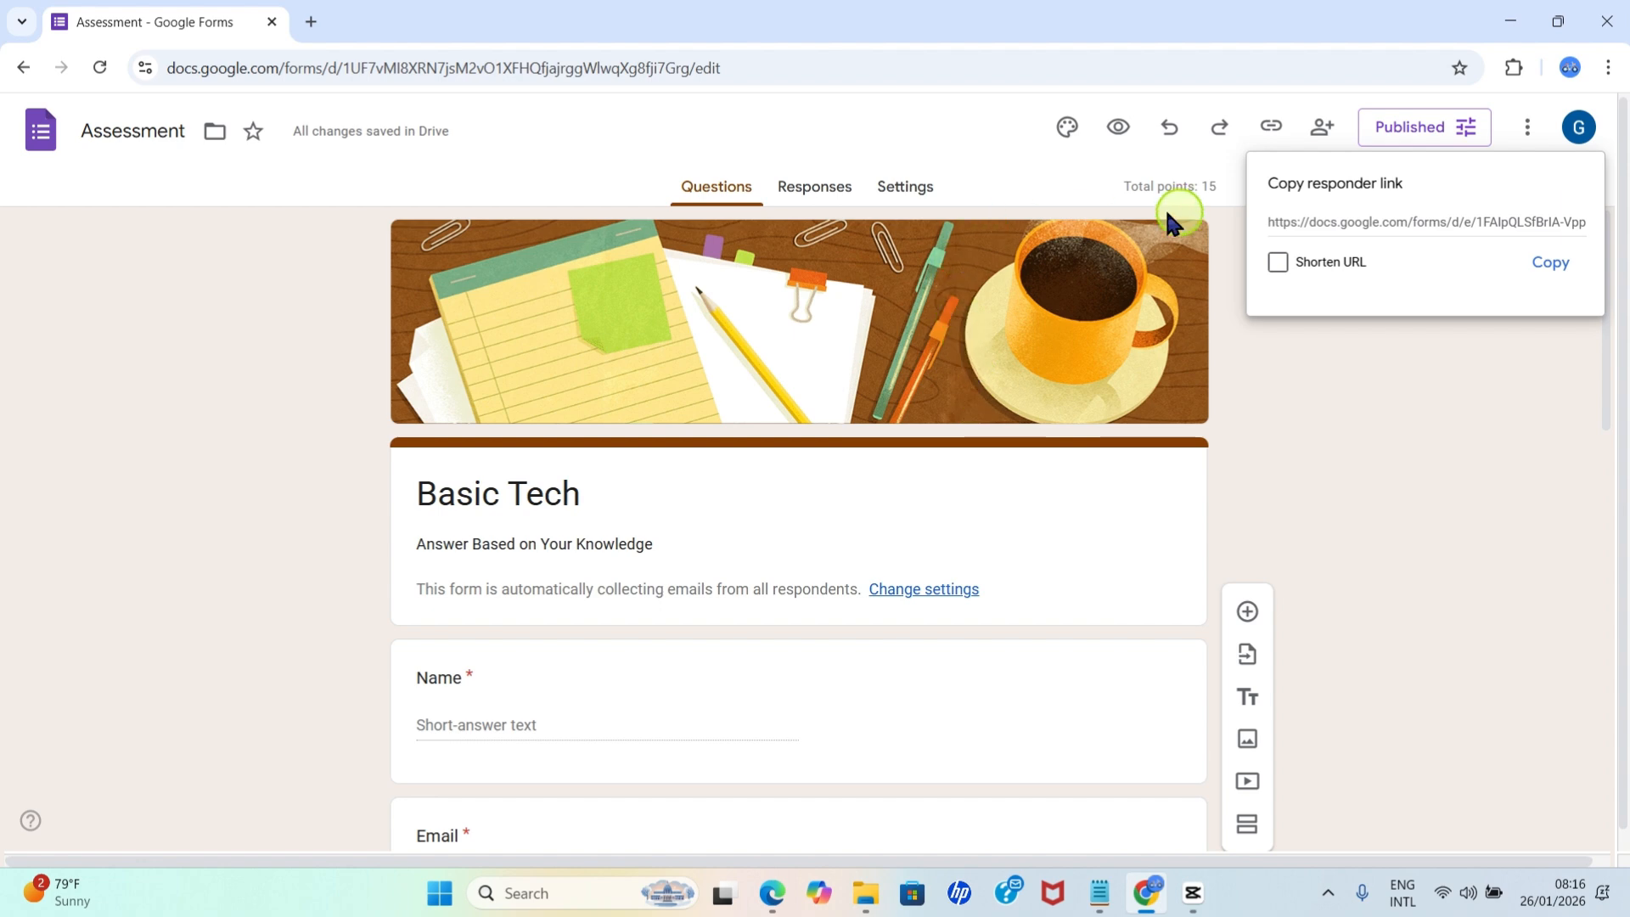
left_click(1550, 263)
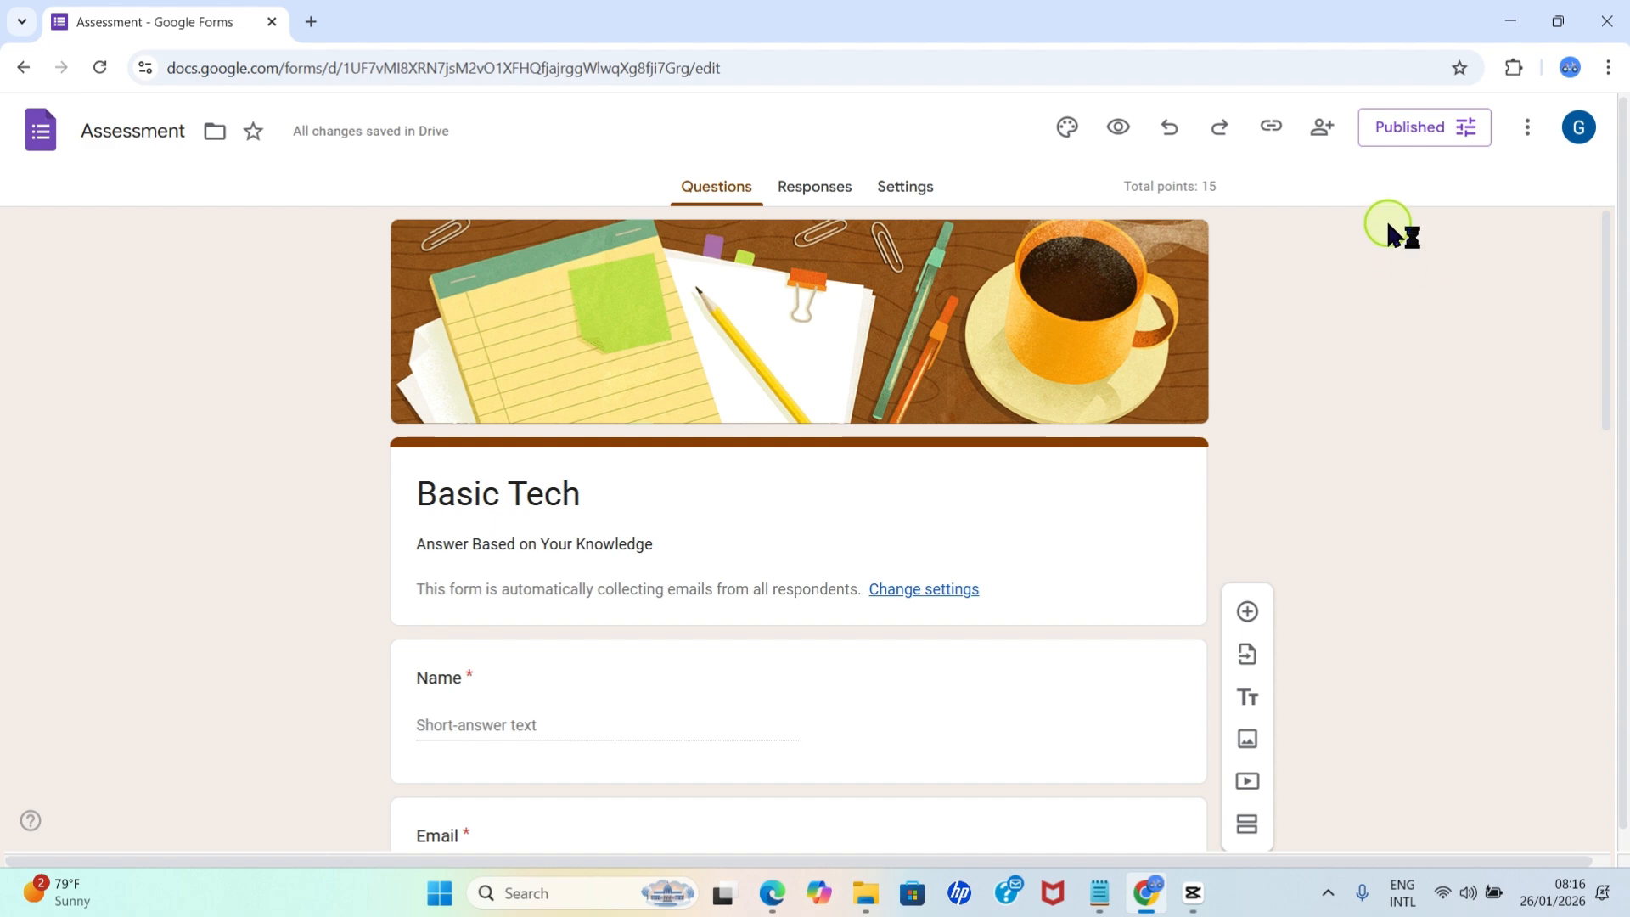
Check the form's responses and return to its questions.
left_click(821, 197)
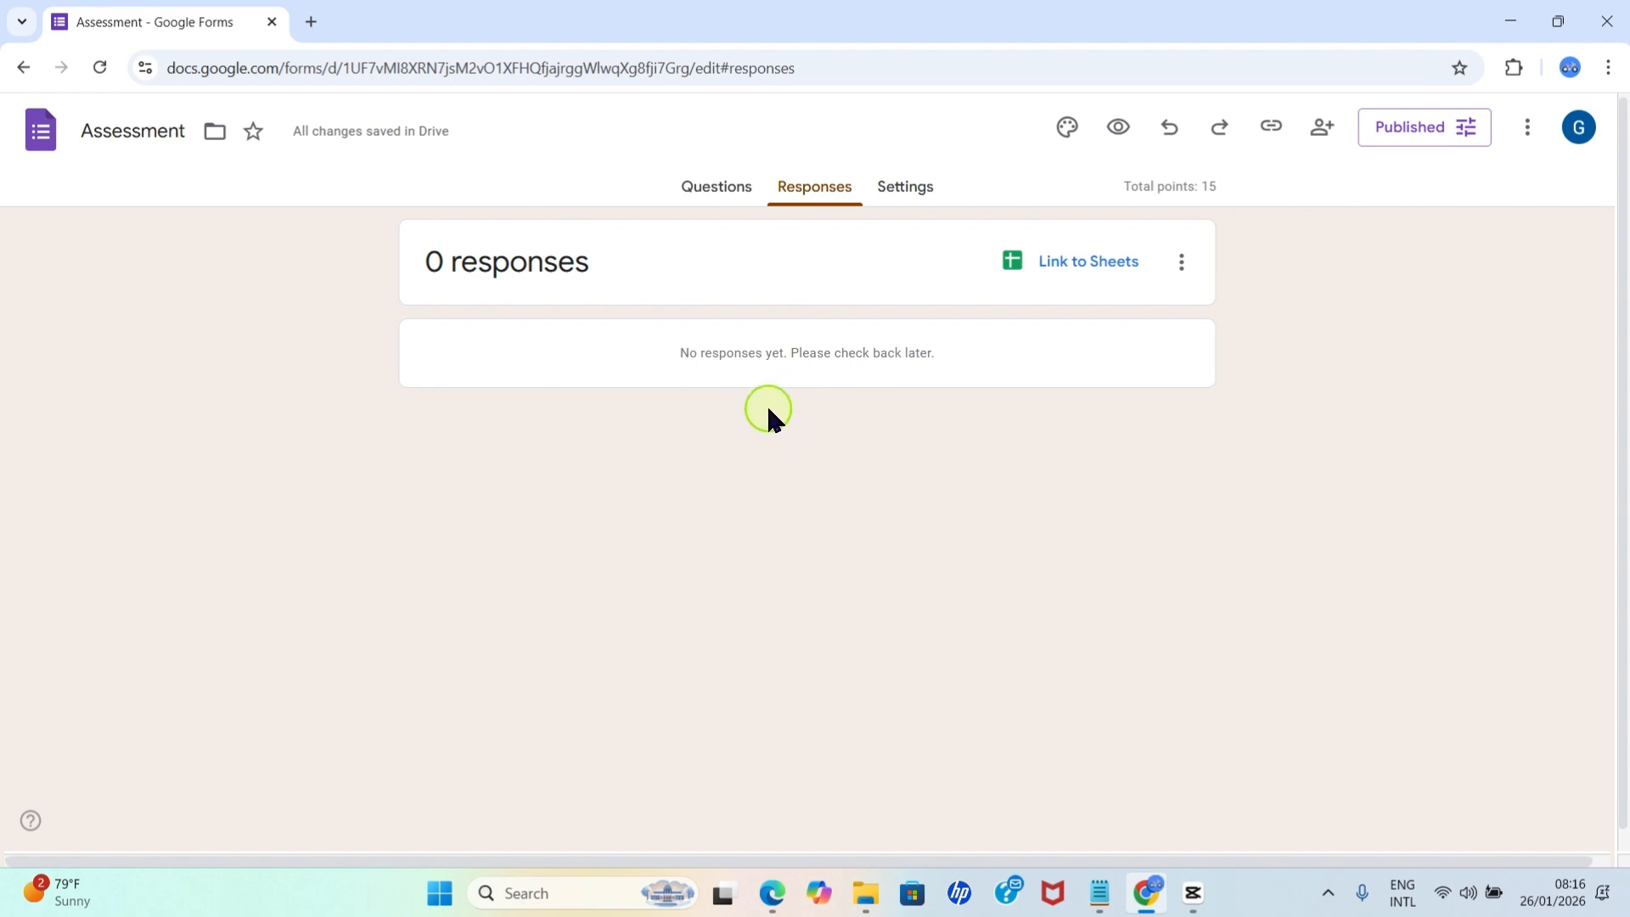
left_click(713, 192)
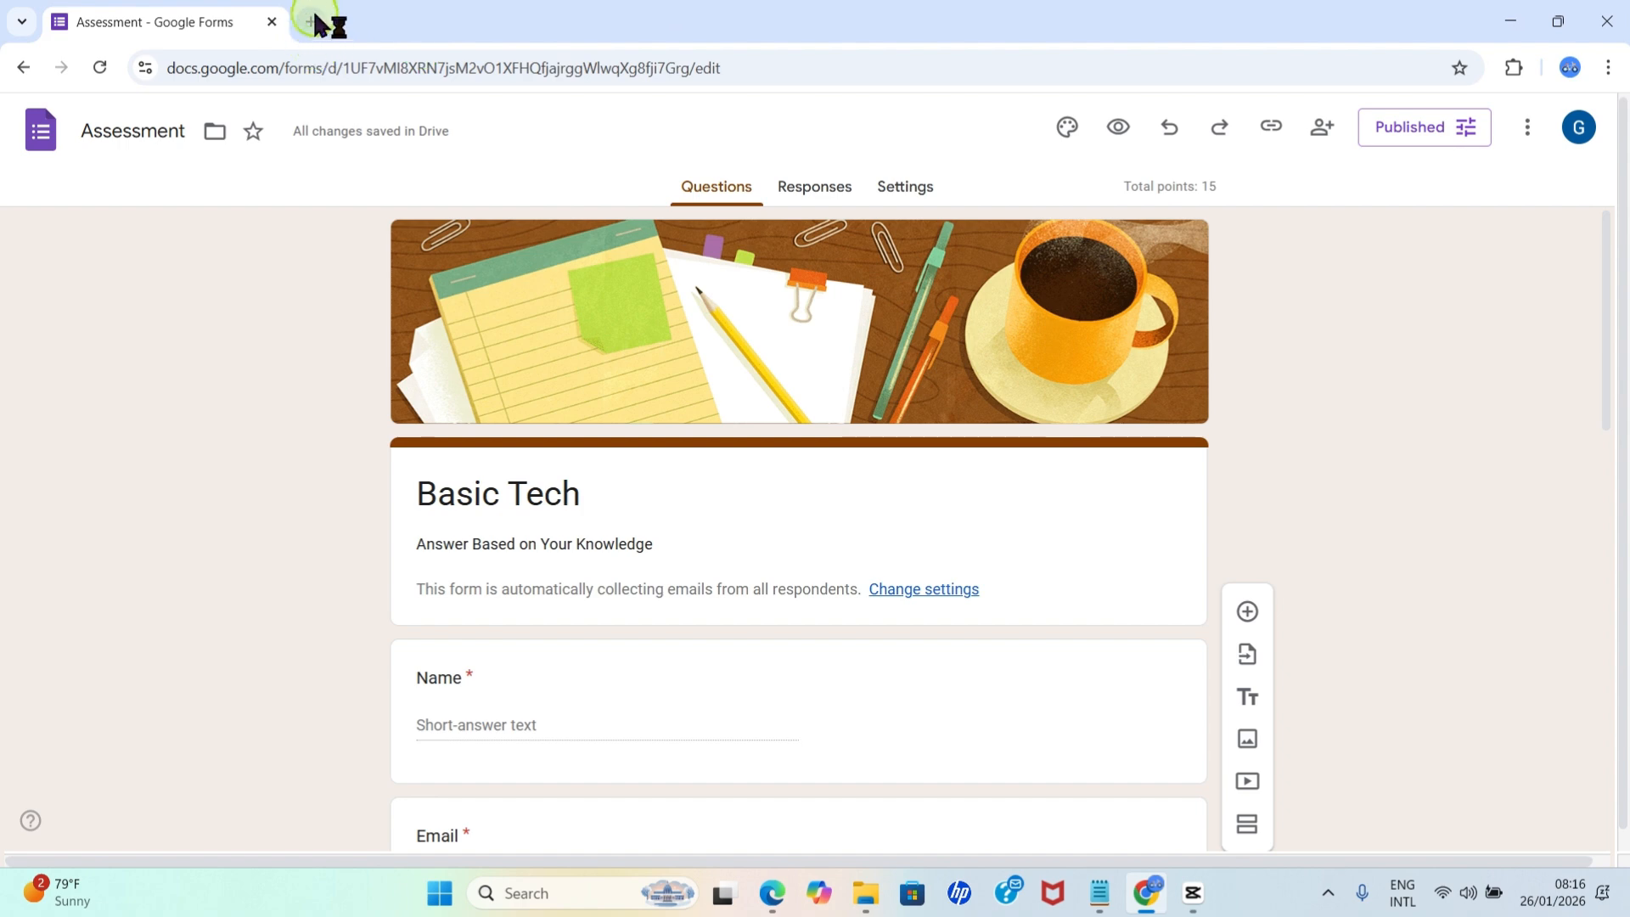
Reopen the Assessment form from the forms.google.com home page in a new tab, closing the old one, and view its responses.
left_click(313, 21)
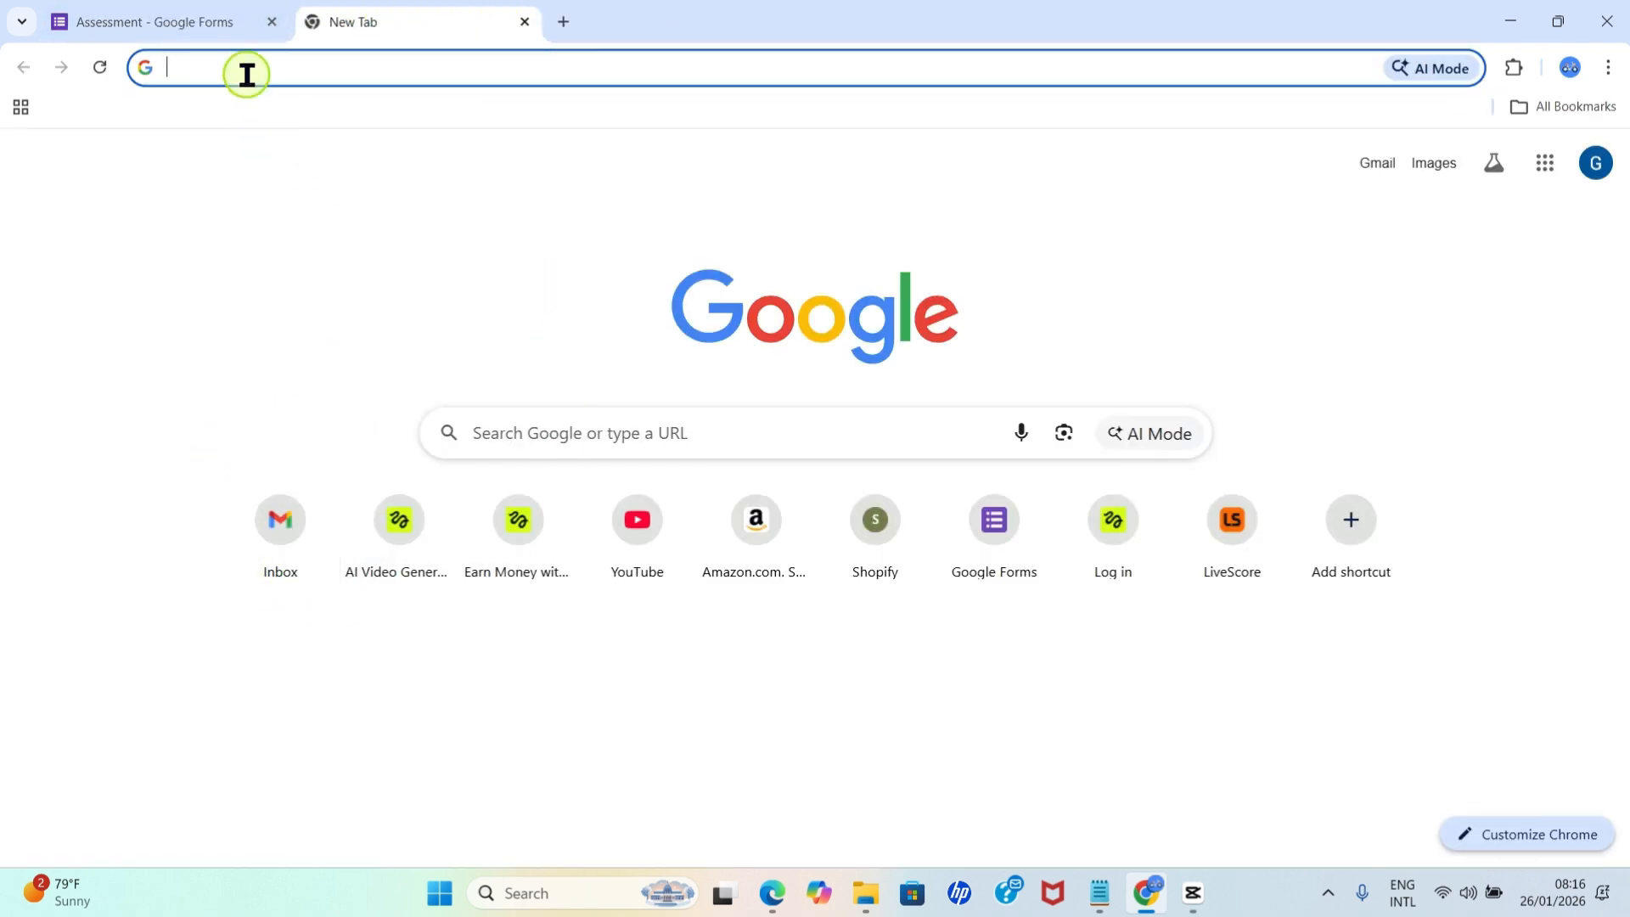
type("forms.google.com")
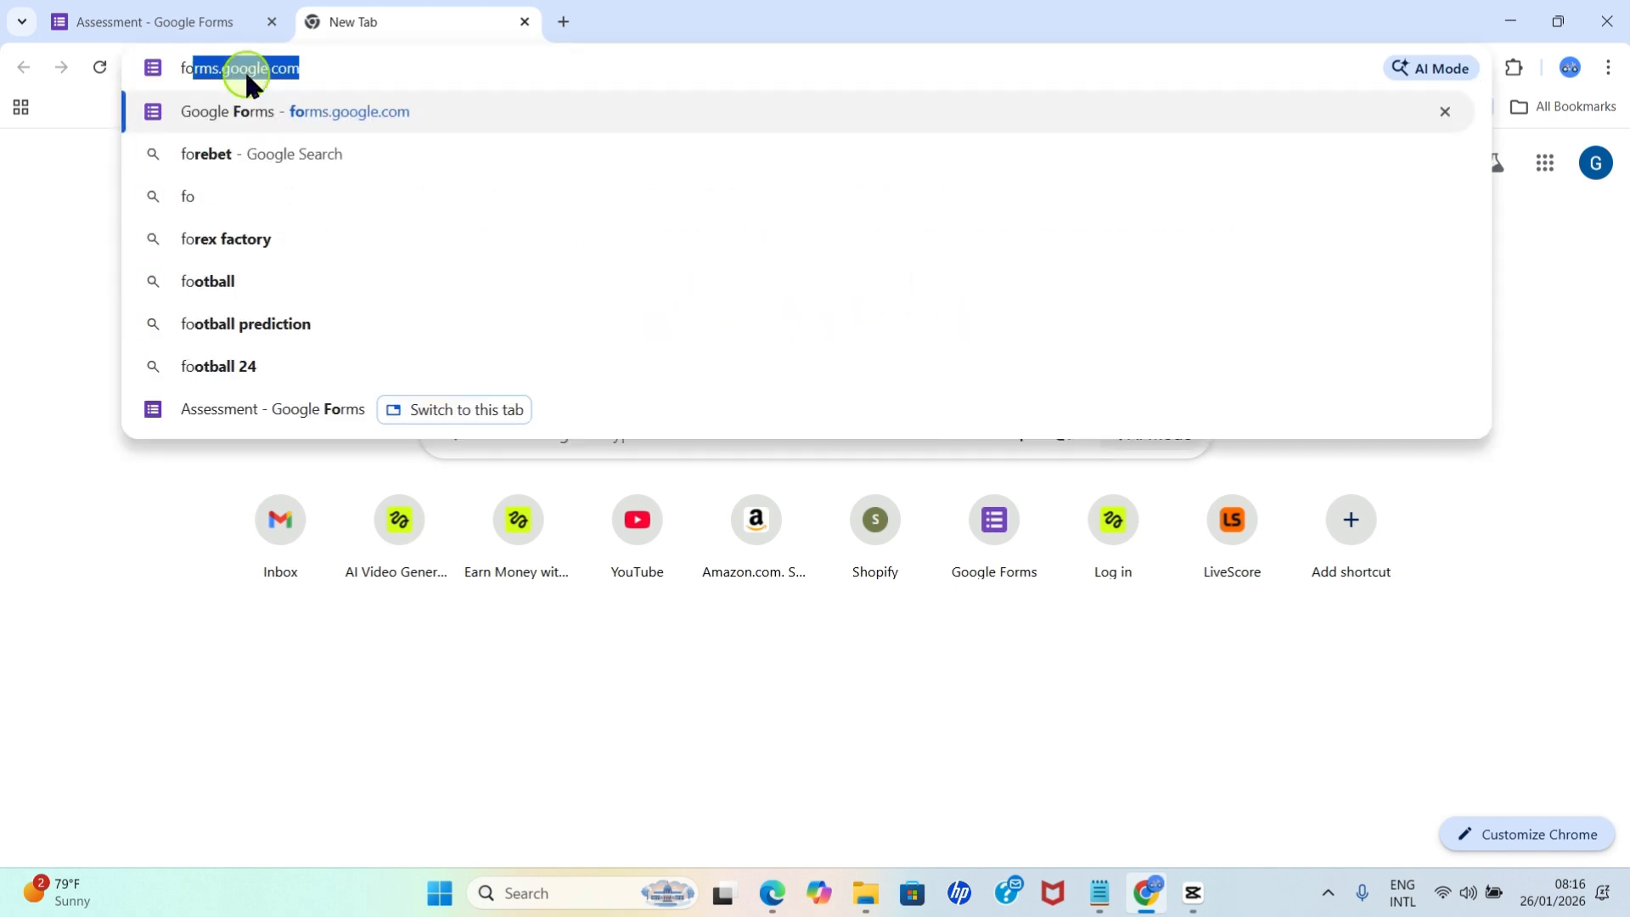
key("Right")
key("Return")
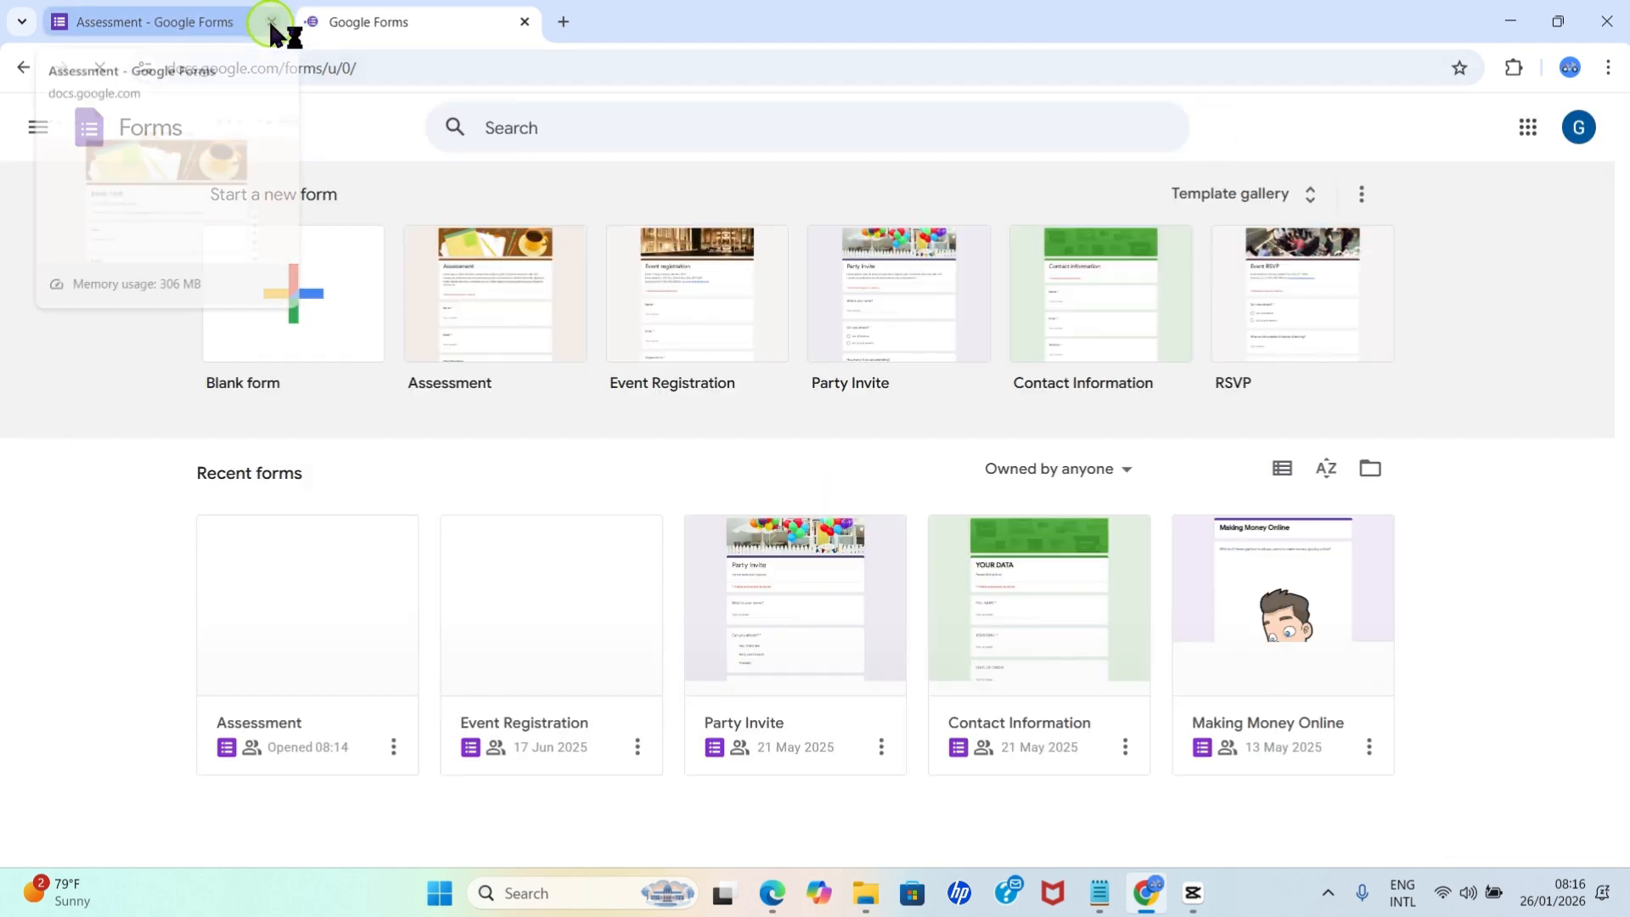
left_click(272, 22)
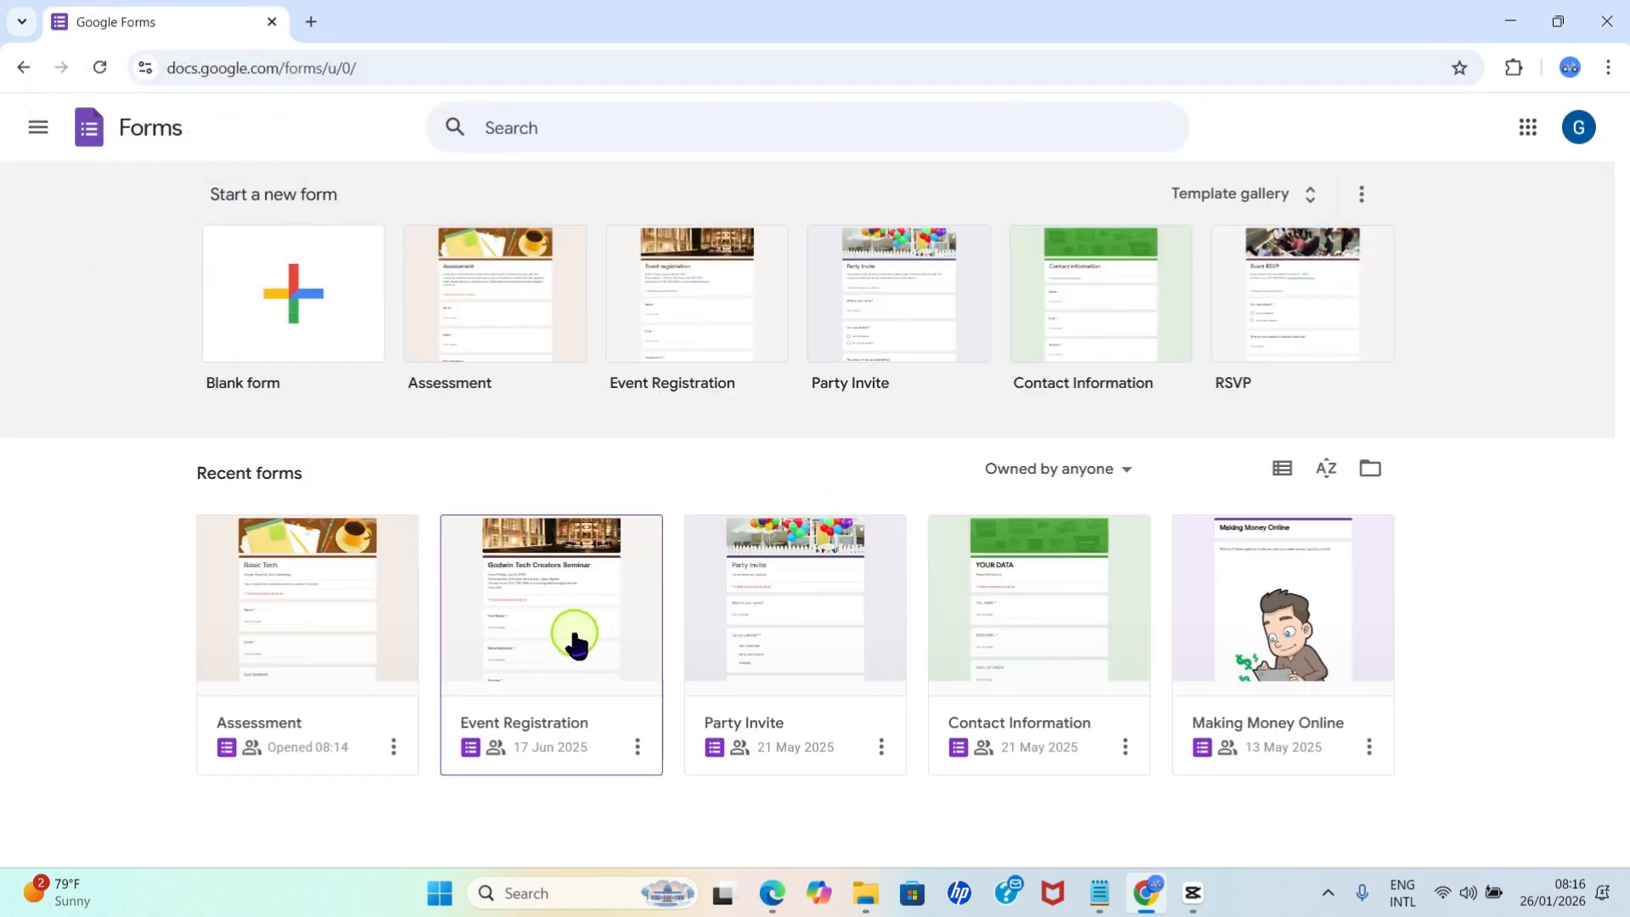
left_click(310, 627)
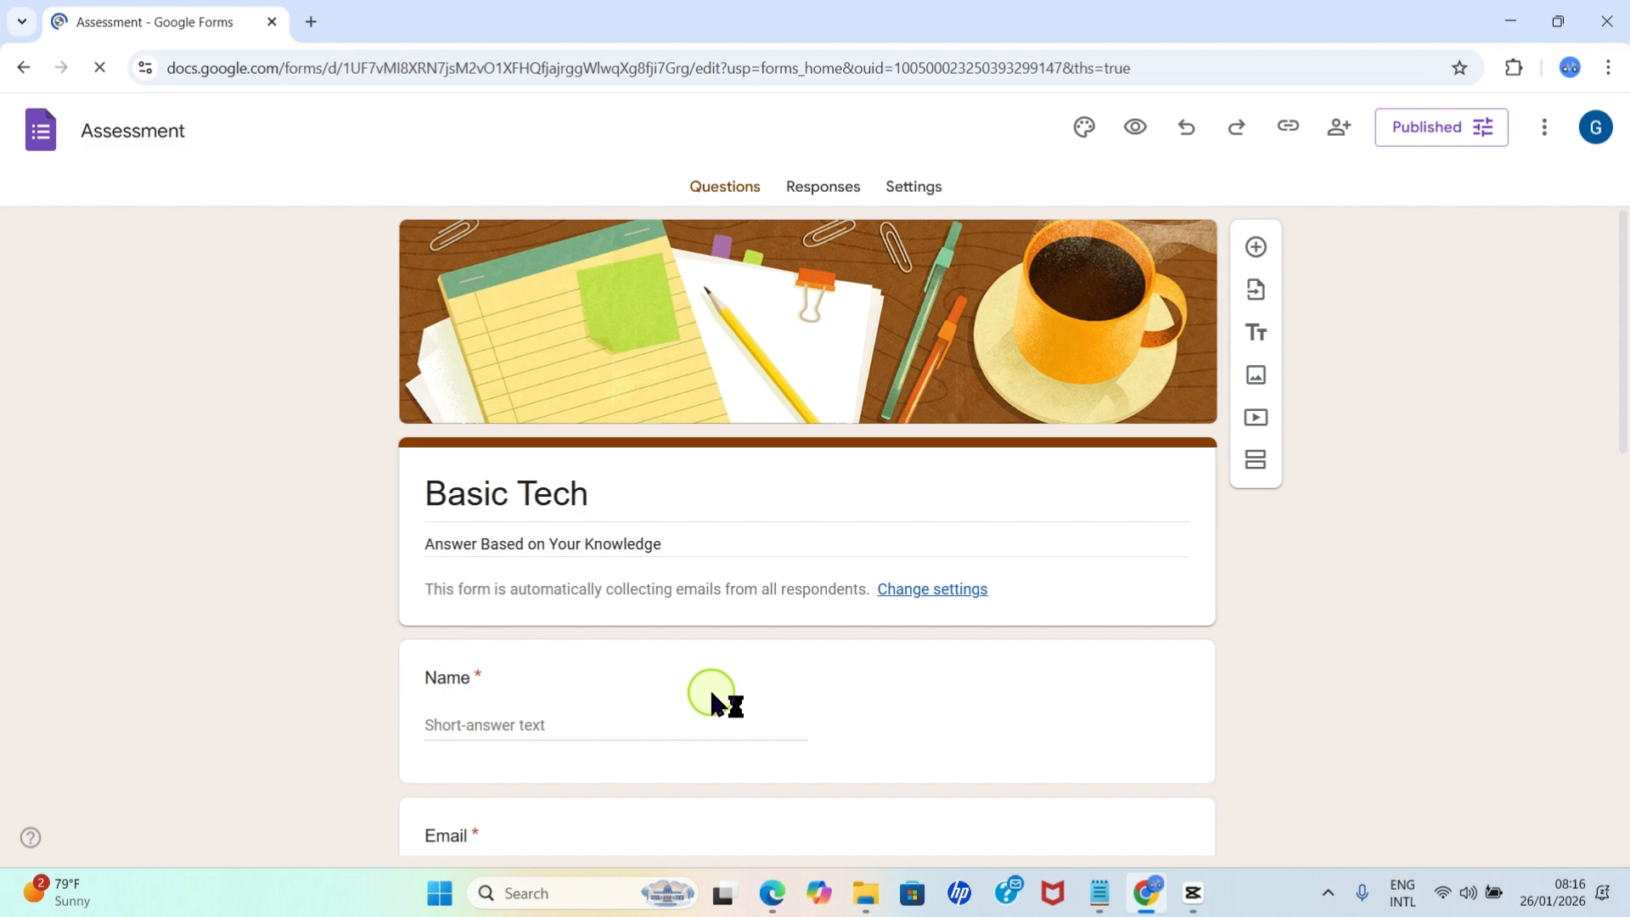
scroll(933, 764, "down", 15)
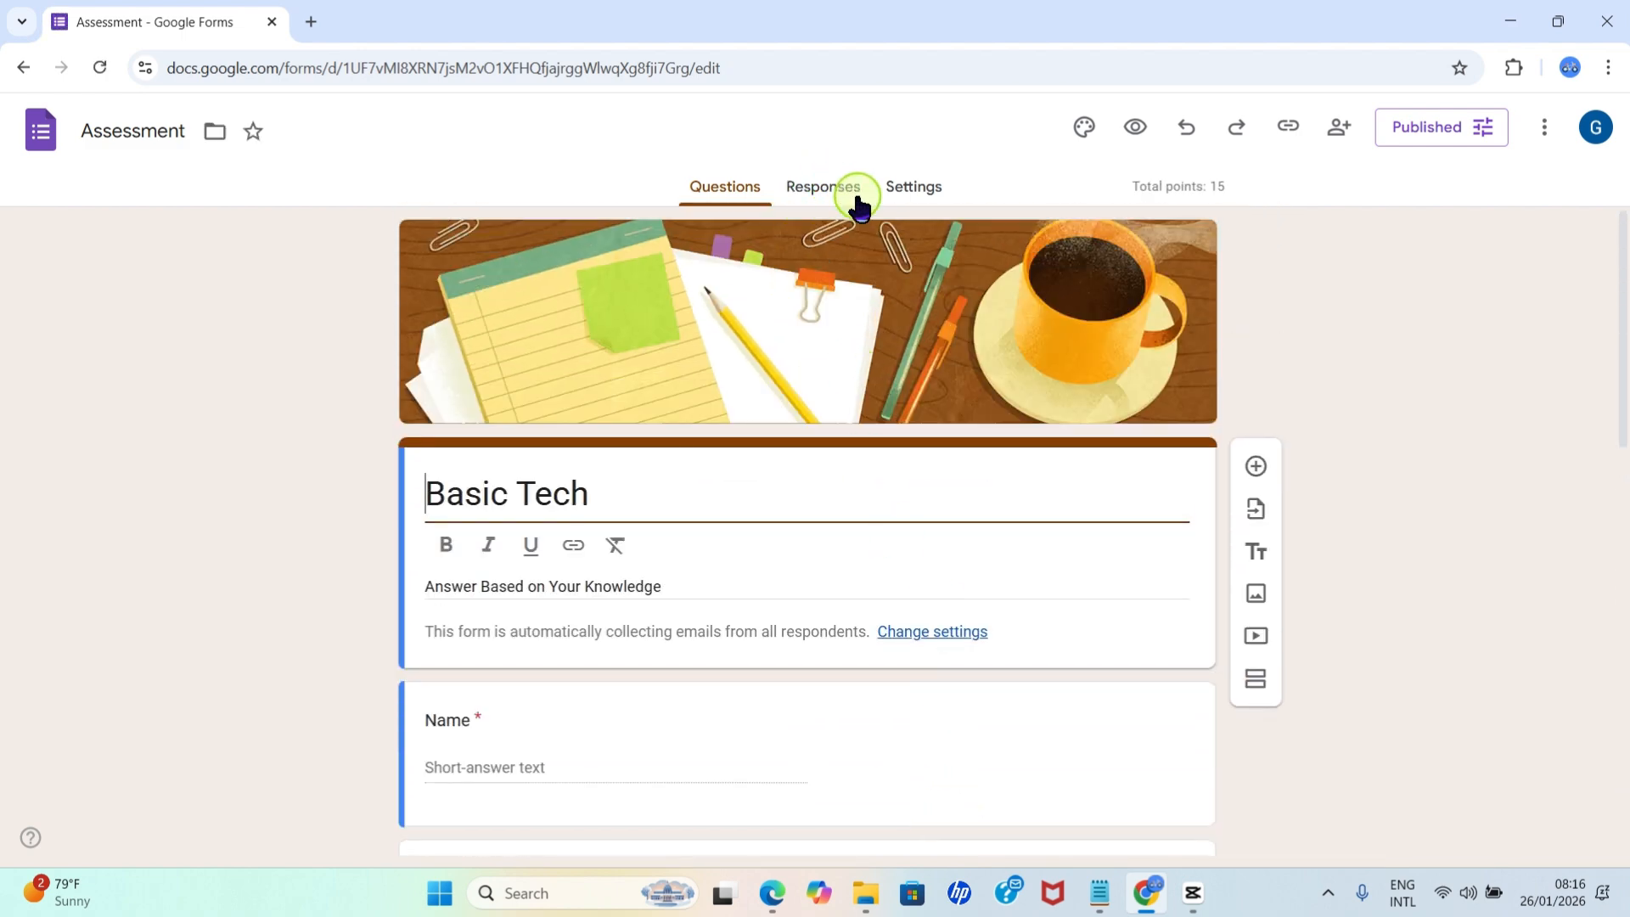
left_click(856, 190)
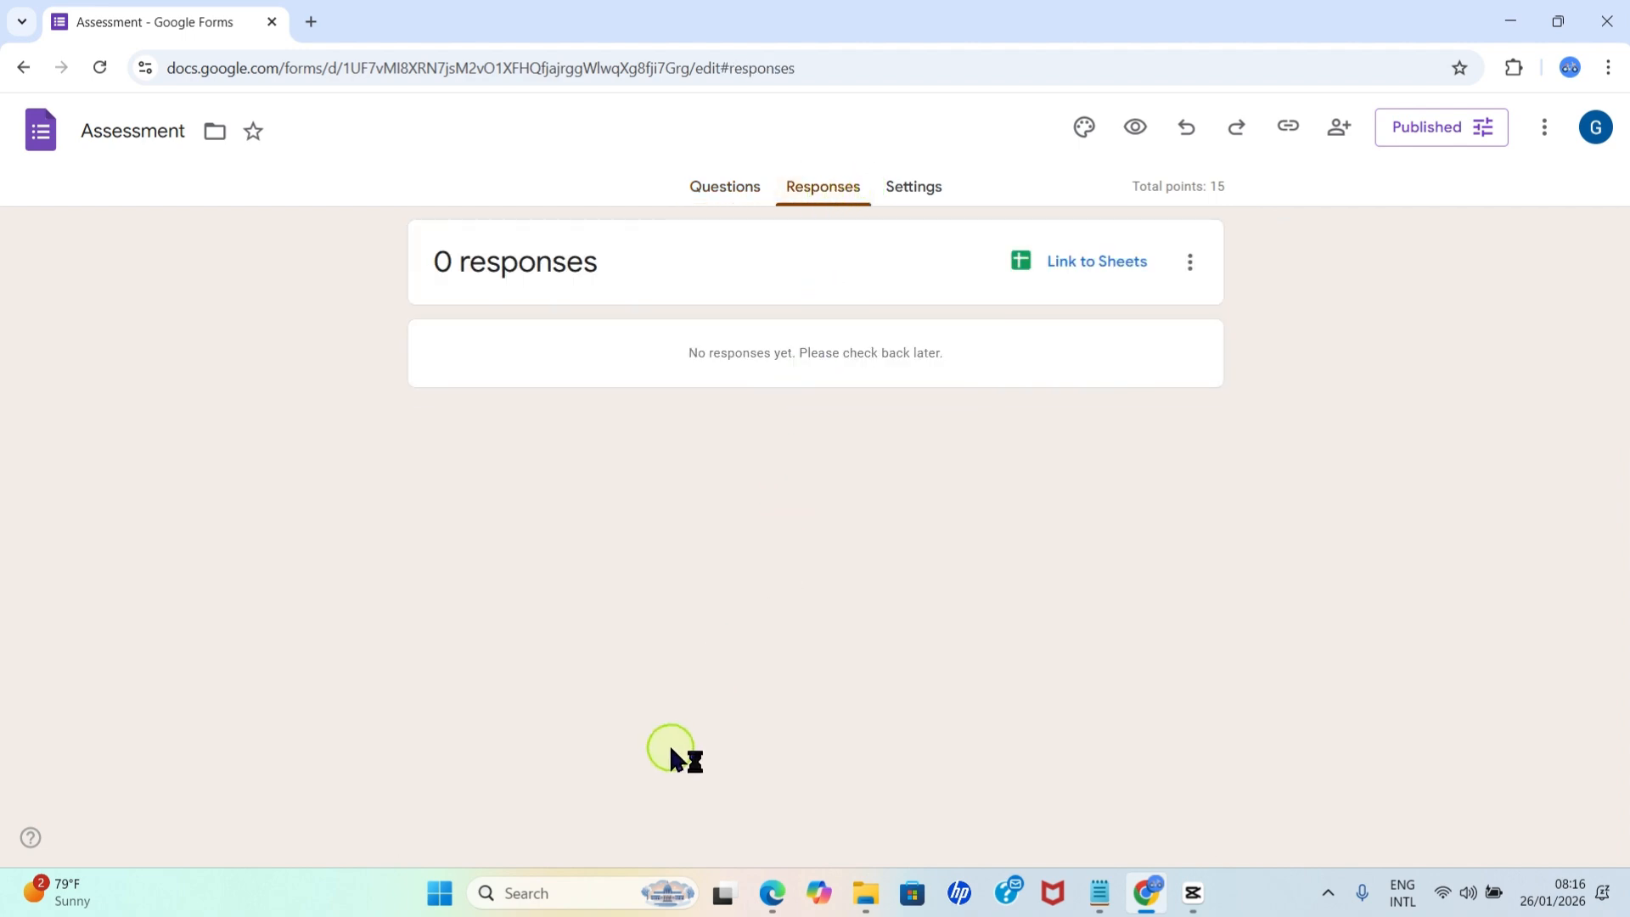